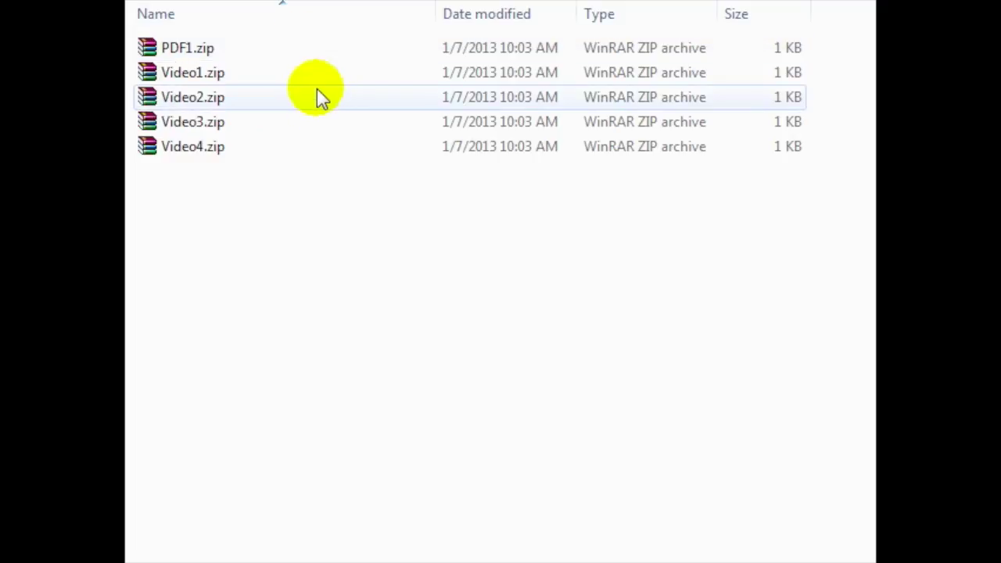
left_click(251, 209)
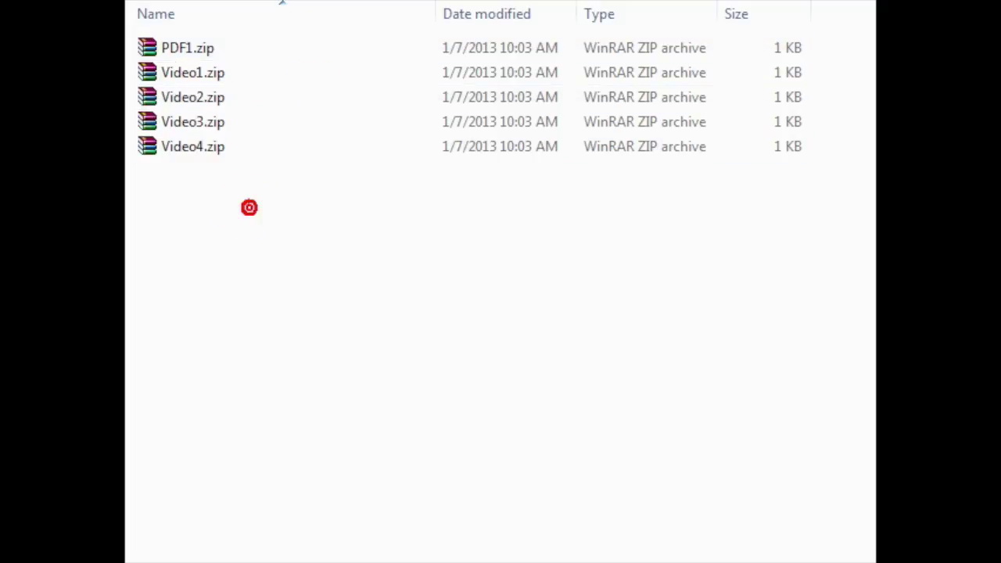
left_click(221, 152)
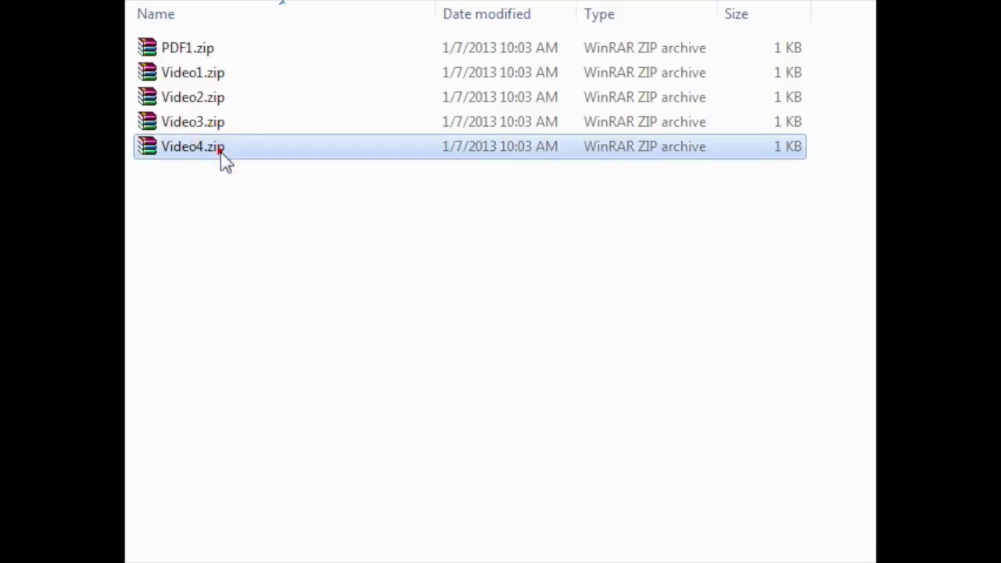
right_click(202, 151)
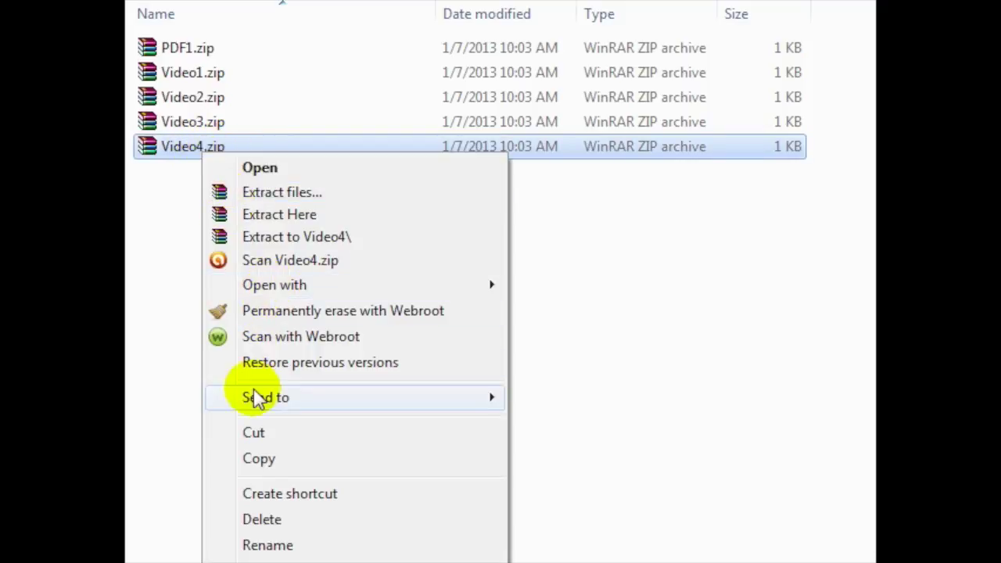
mouse_move(286, 397)
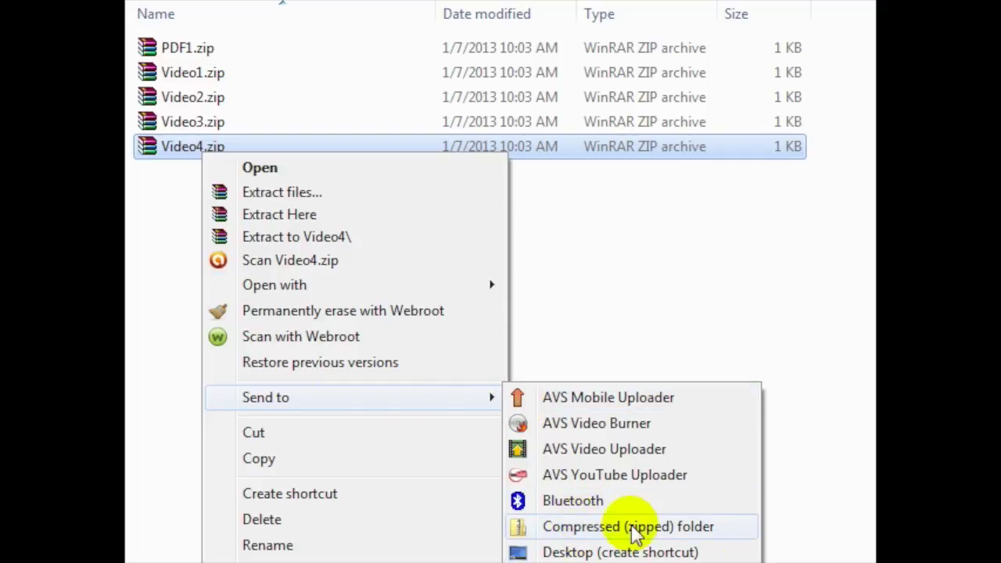
left_click(677, 243)
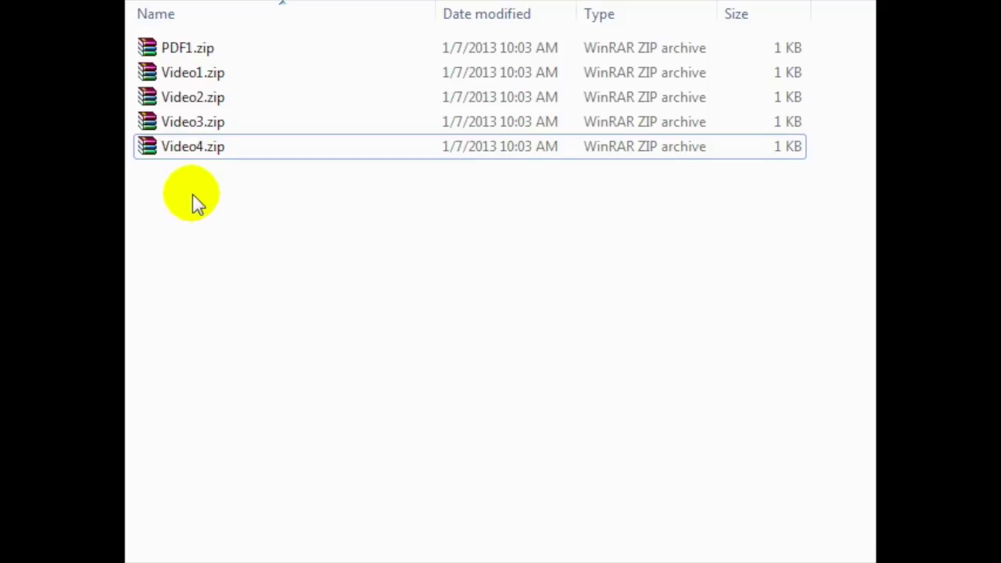
Step: Create a new text document in the folder and rename it index.html, accepting the extension change
right_click(136, 165)
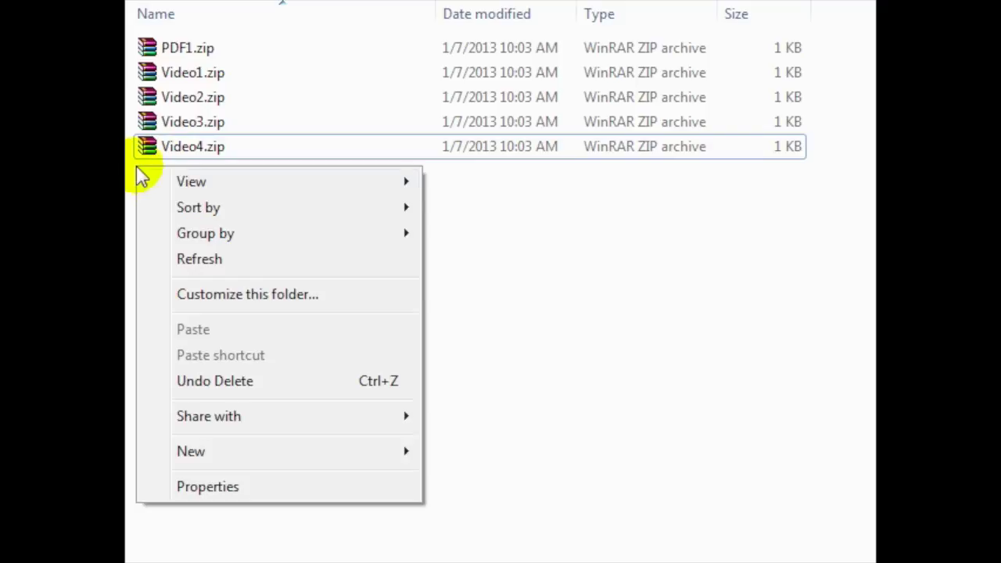
left_click(278, 451)
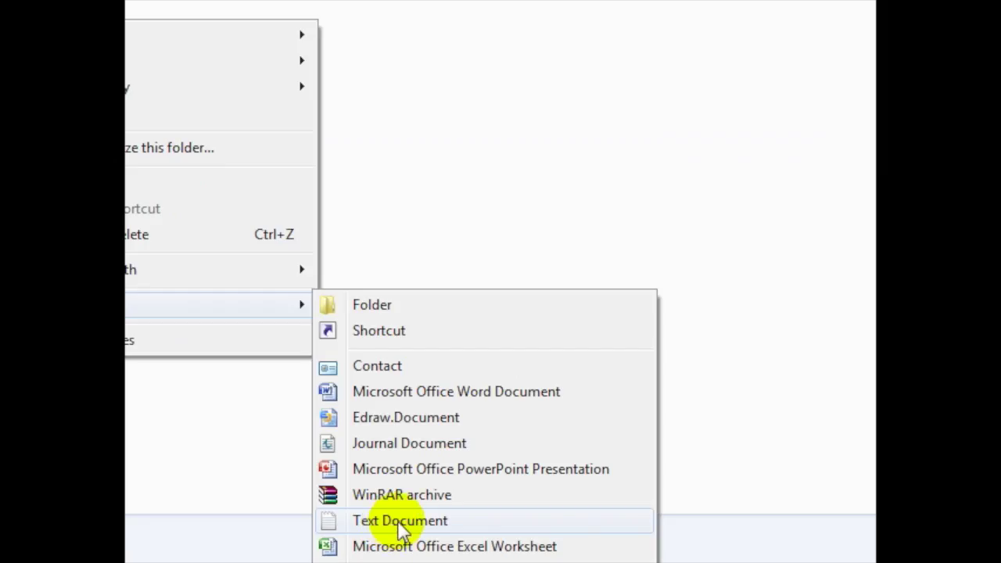
left_click(400, 526)
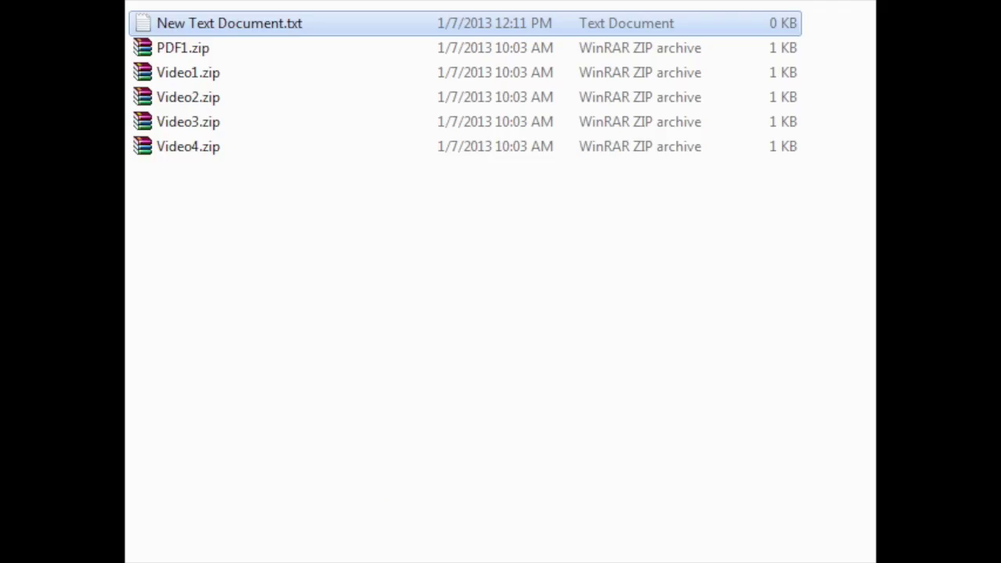
left_click(403, 278)
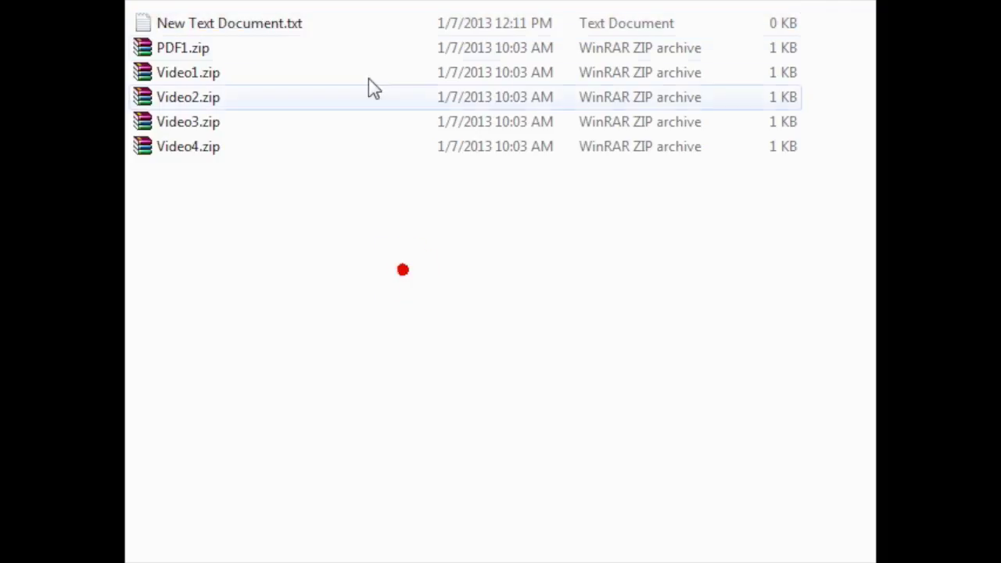
left_click(293, 30)
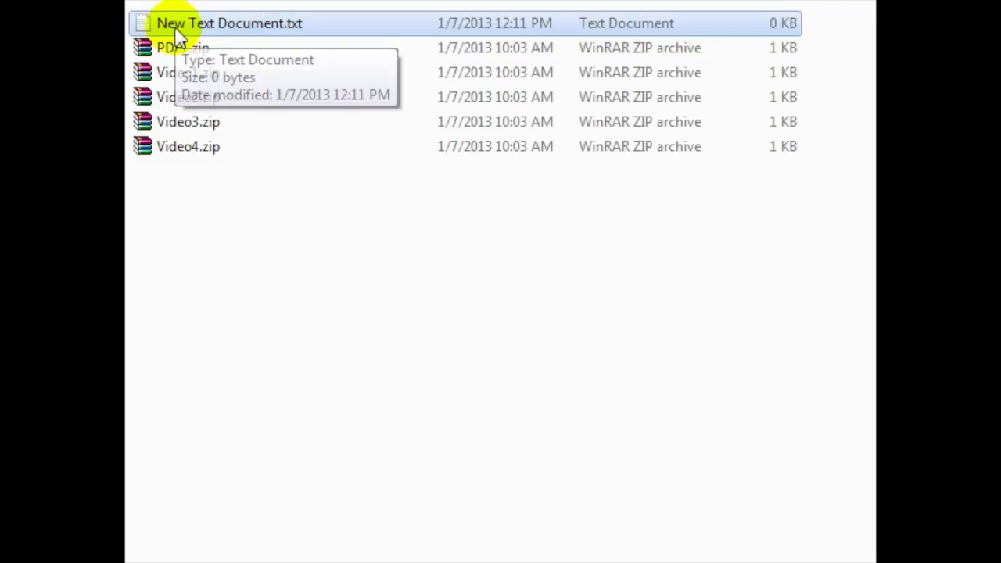
right_click(246, 23)
left_click(356, 494)
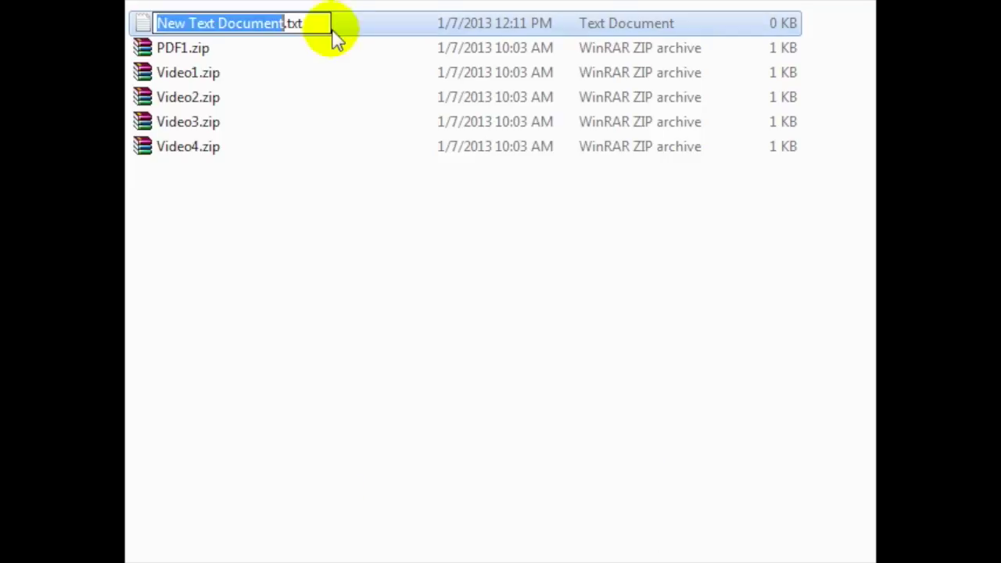
left_click_drag(315, 24, 172, 18)
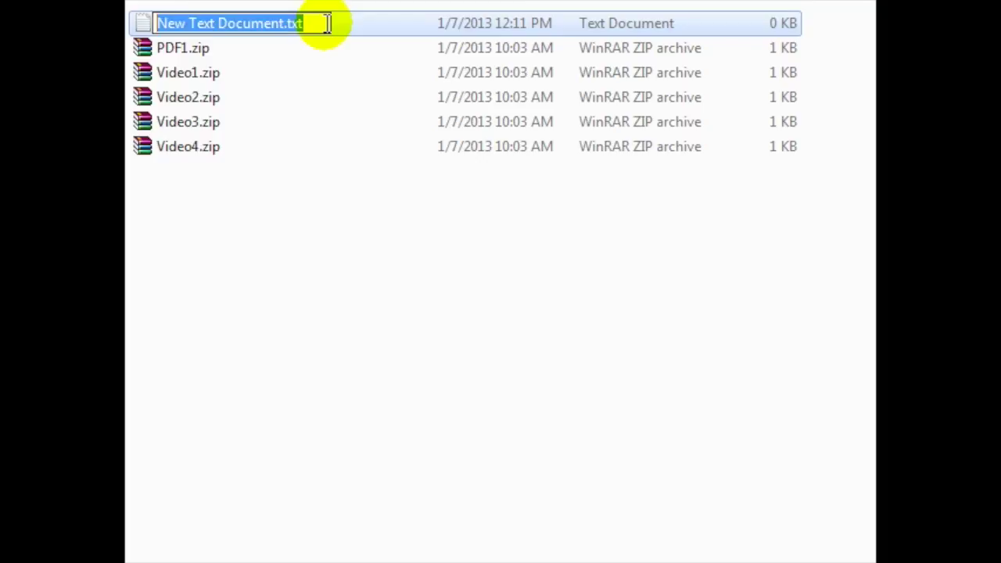
type("index.html")
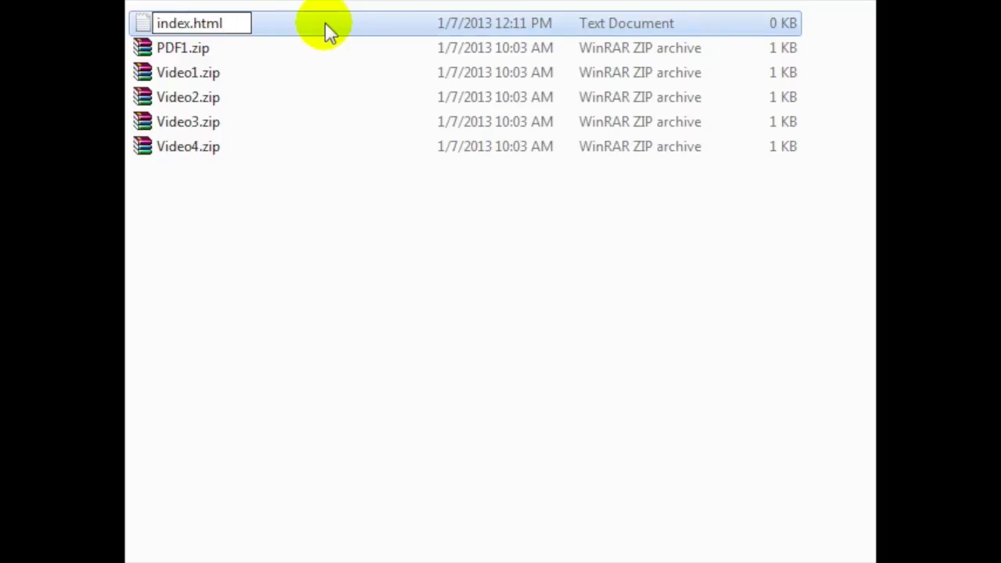
key("Return")
left_click(834, 325)
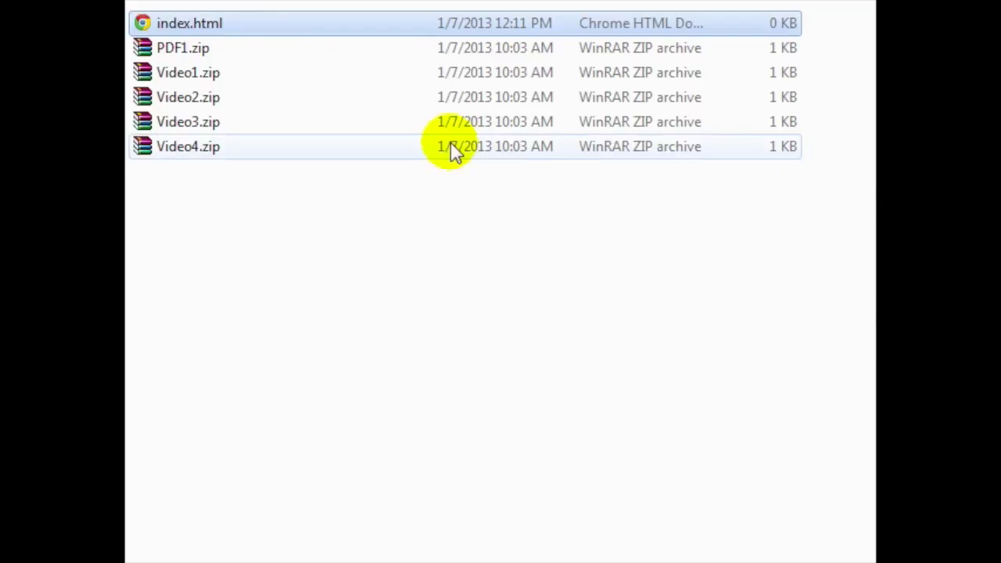
Step: Copy index.html and paste it twice into the same folder
right_click(200, 28)
left_click(255, 353)
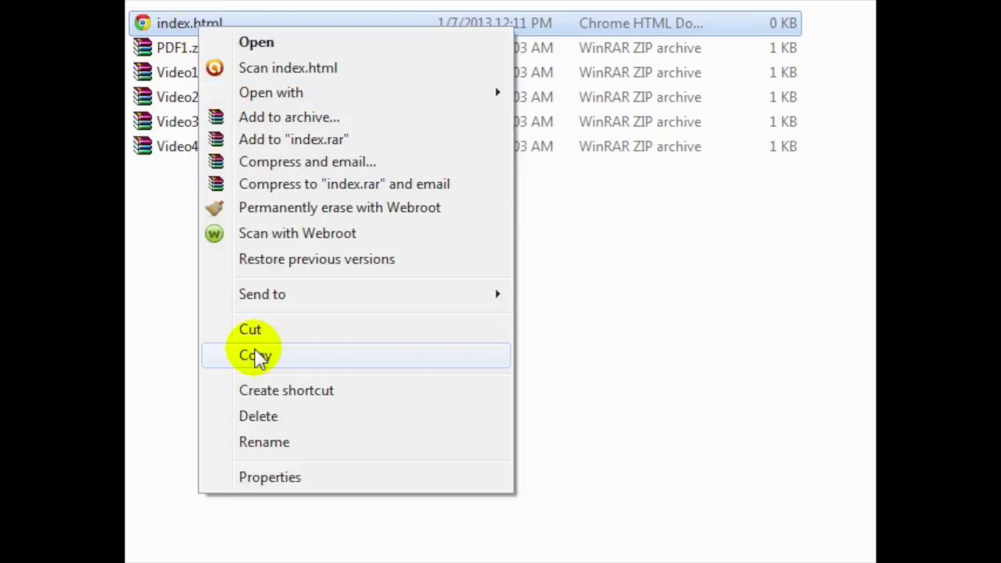
left_click(230, 217)
right_click(172, 174)
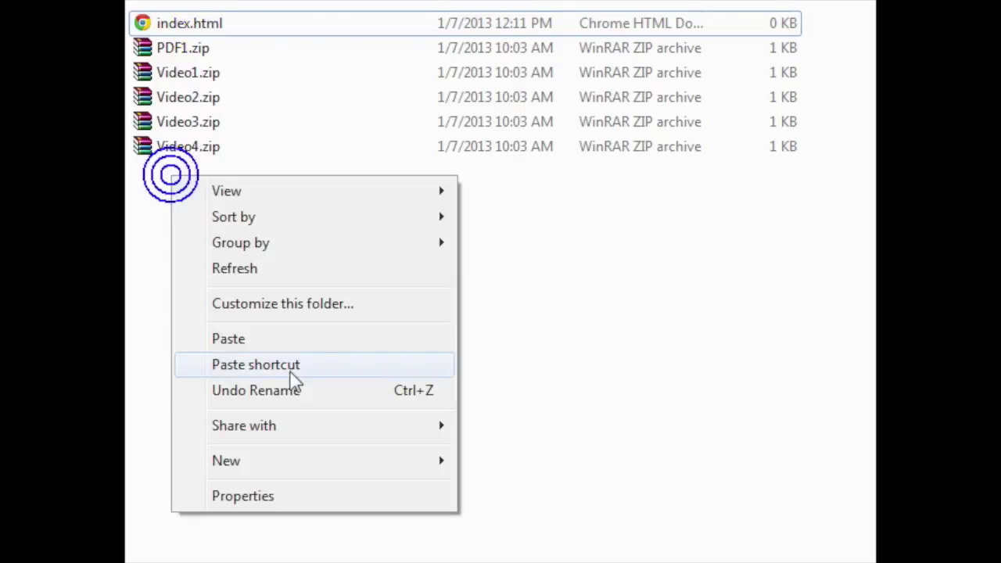
left_click(288, 341)
right_click(208, 230)
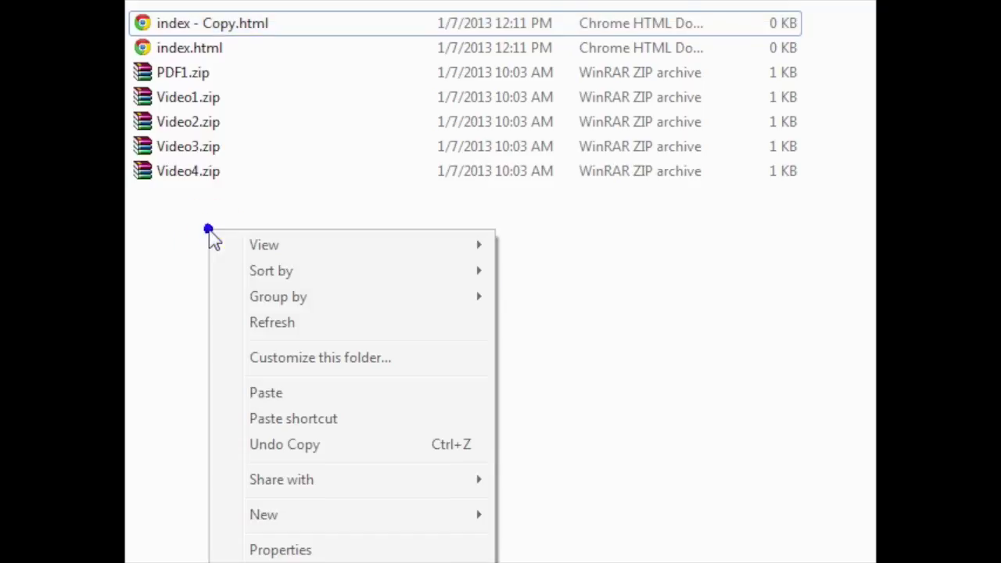
left_click(260, 395)
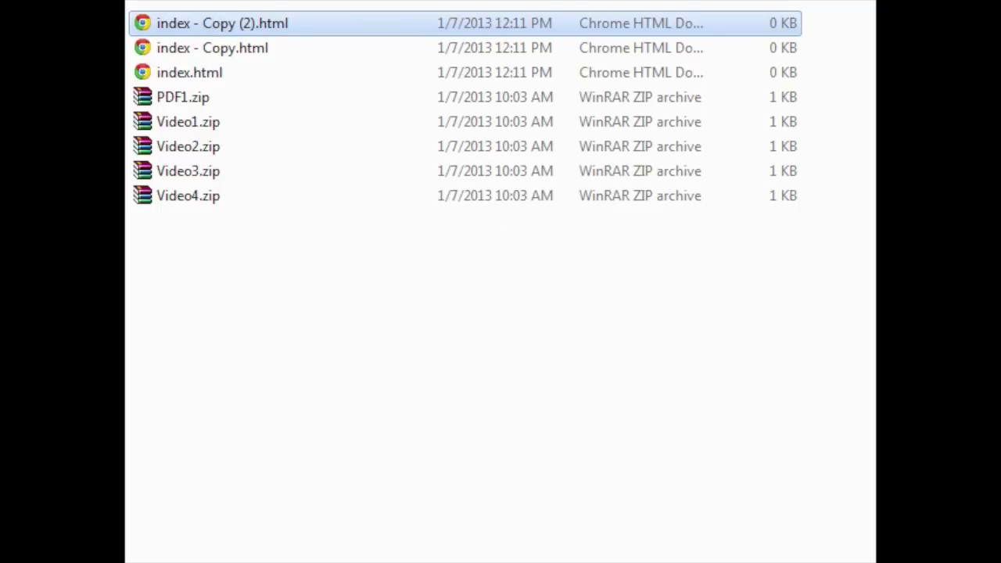
Step: Rename 'index - Copy.html' to thankst2st123lkj3919.html
left_click(220, 50)
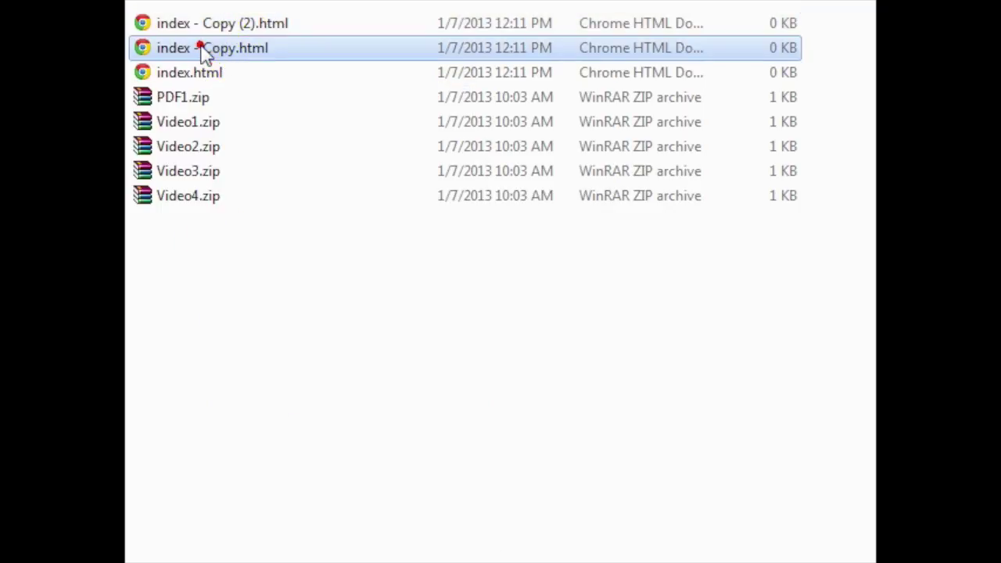
left_click(203, 47)
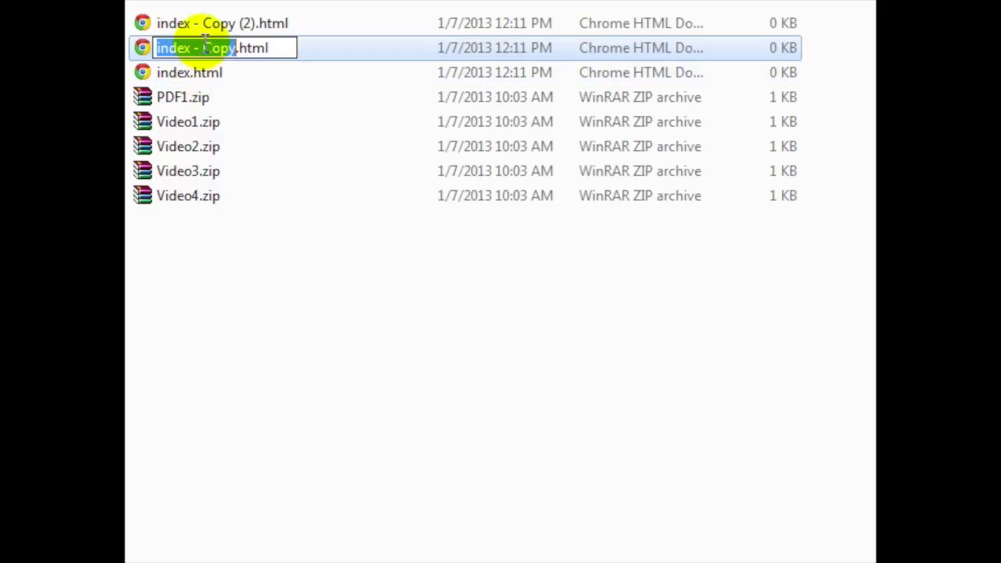
left_click(203, 40)
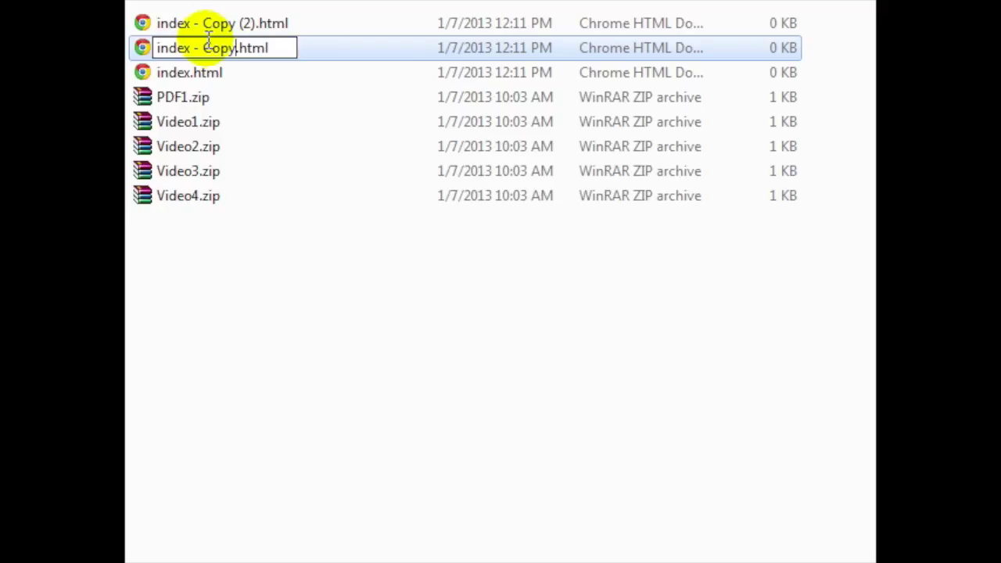
key("shift+Home")
left_click(207, 36)
key("shift+Home")
key("BackSpace")
type("thanks")
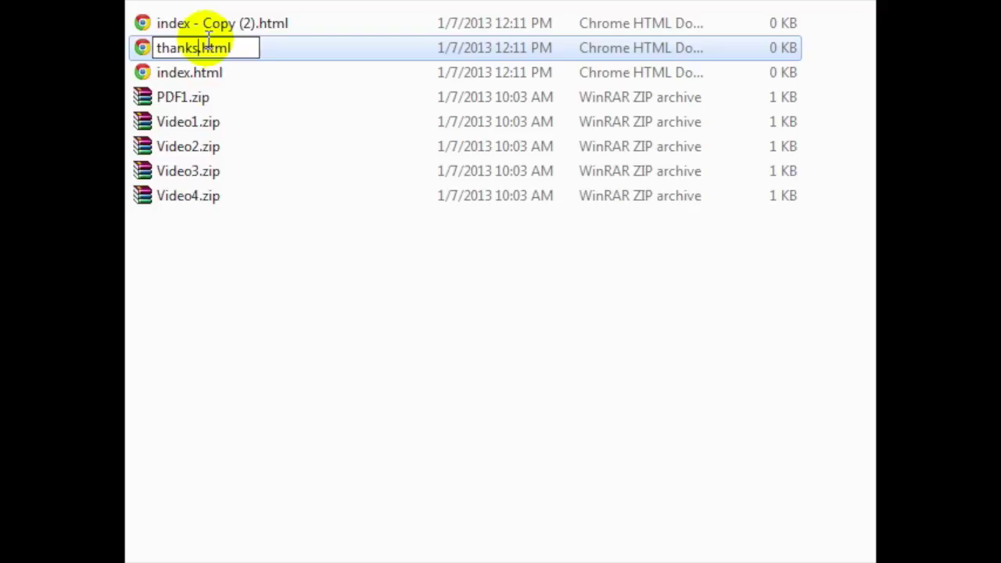
type("test12")
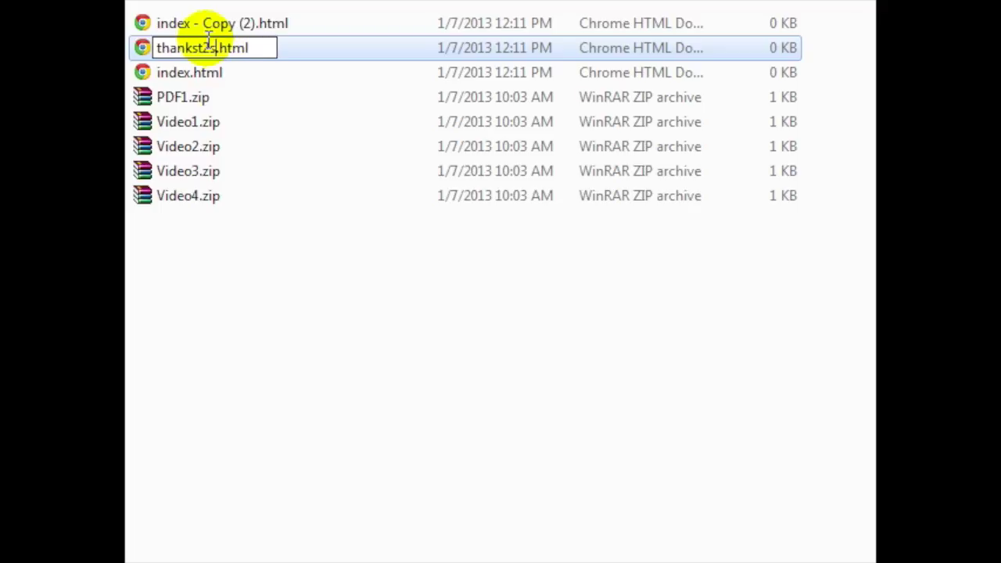
type("3lkj3919")
key("Return")
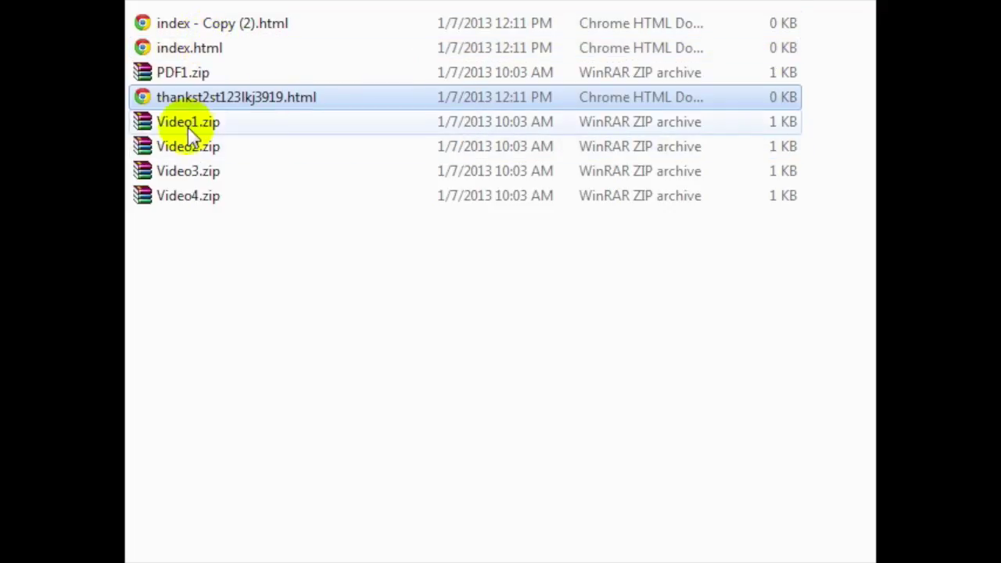
Step: Rename 'index - Copy (2).html' to affiliates.html
left_click(205, 49)
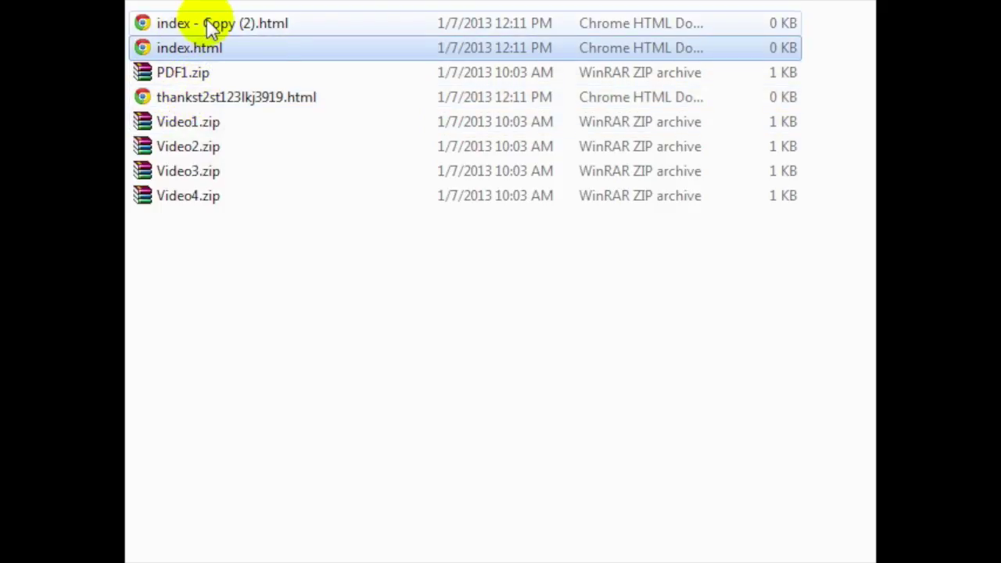
left_click(207, 22)
left_click(264, 22)
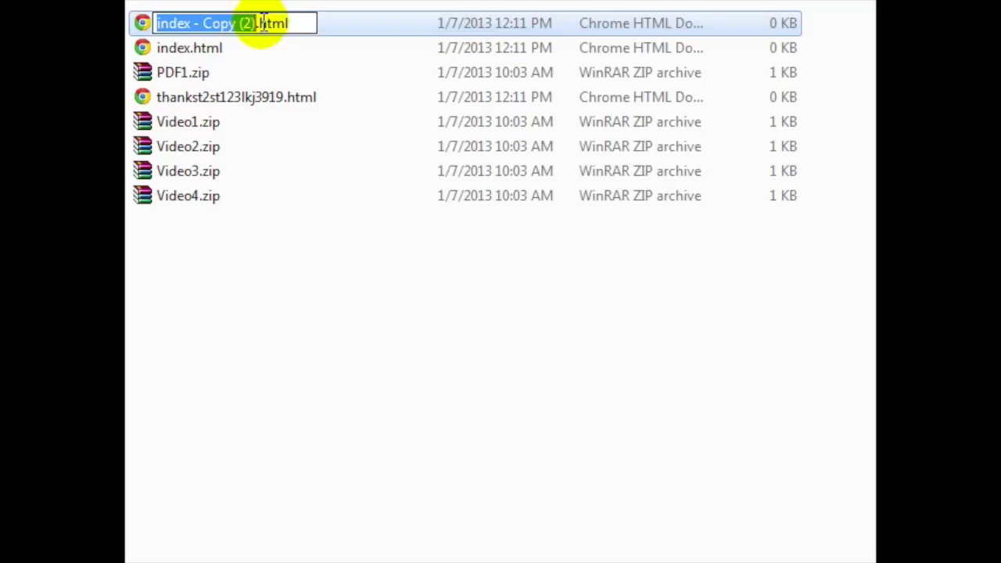
type("affiliates")
key("Return")
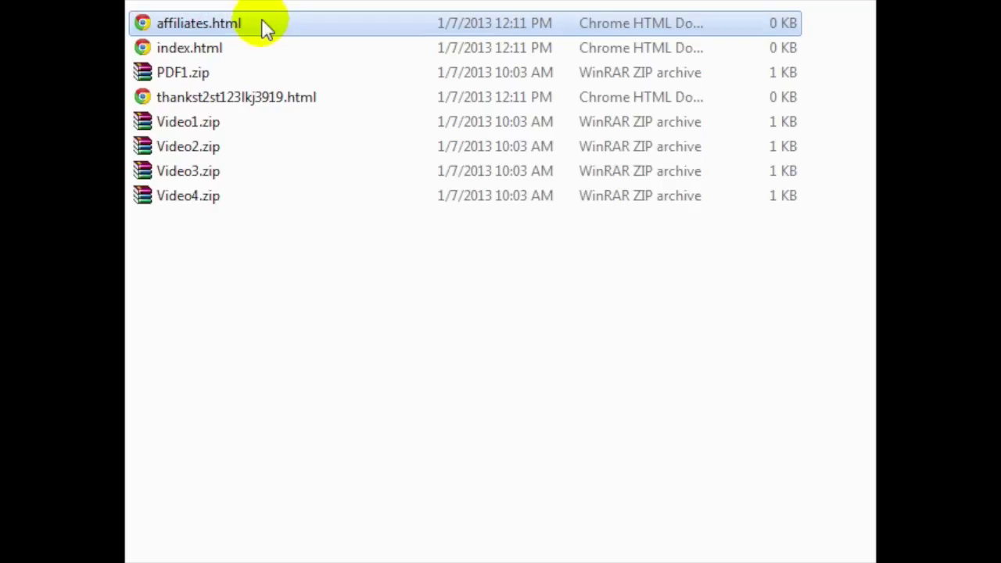
left_click(262, 274)
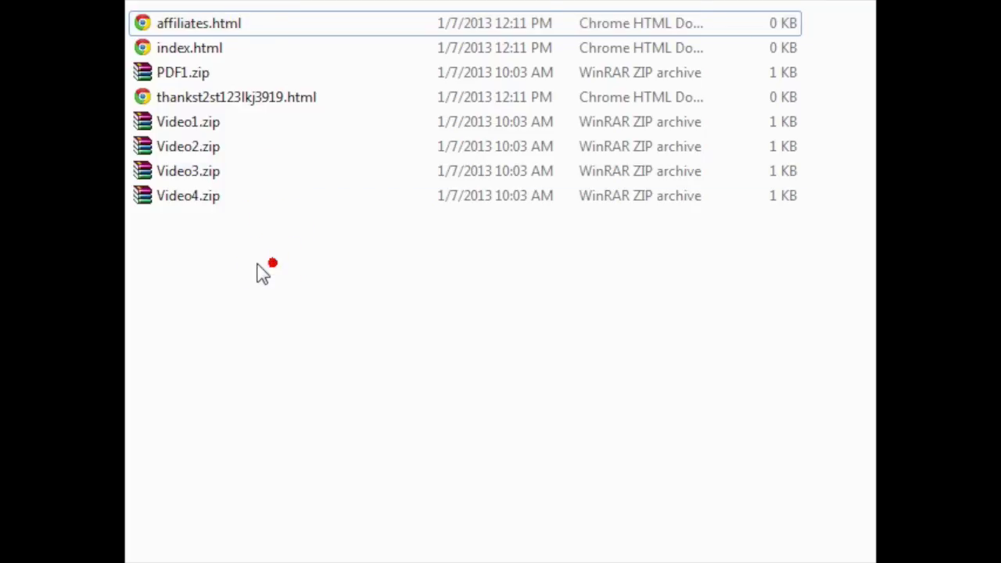
Step: Open index.html in KompoZer with Open with > Composer
left_click(236, 25)
left_click(242, 74, "shift")
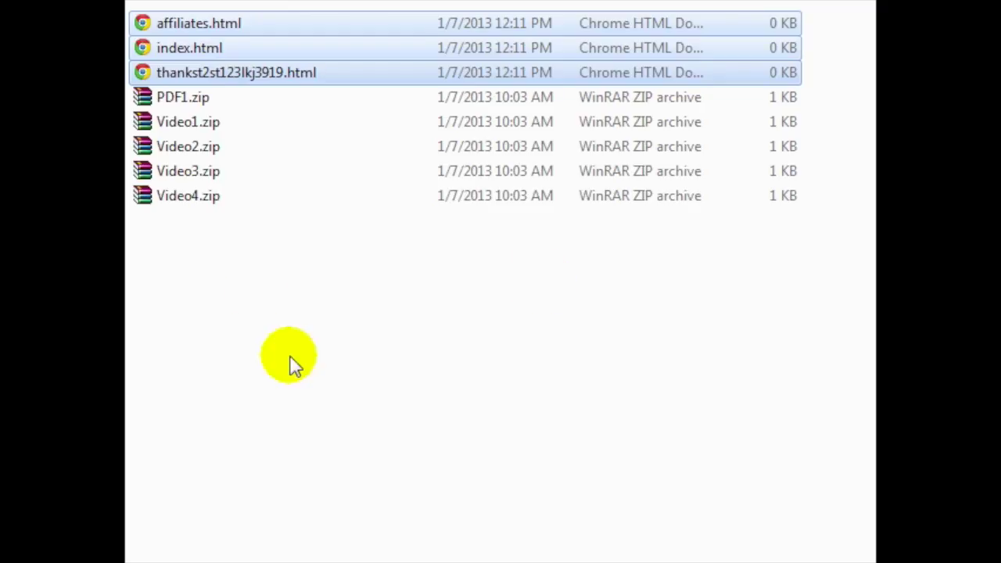
left_click(252, 291)
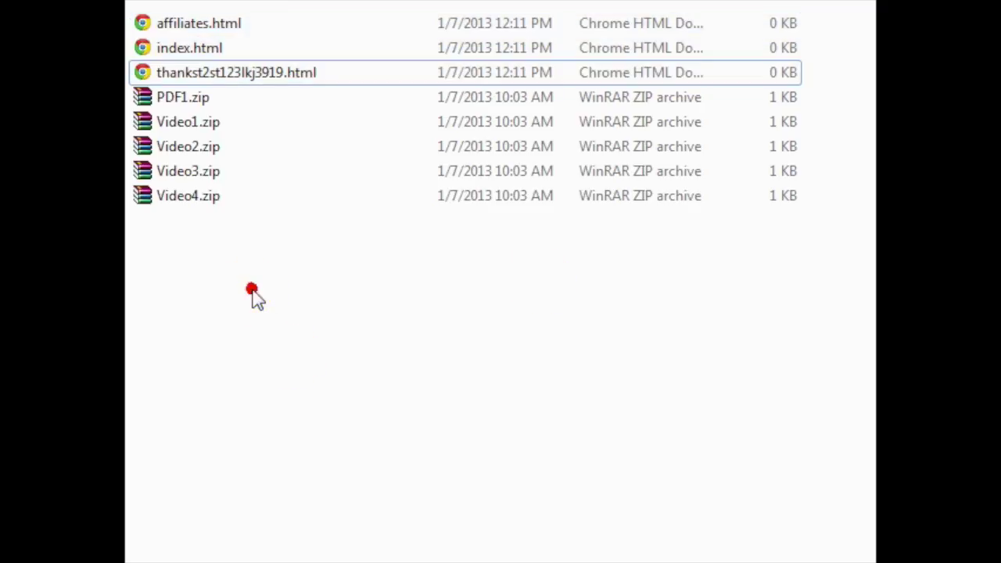
left_click(164, 49)
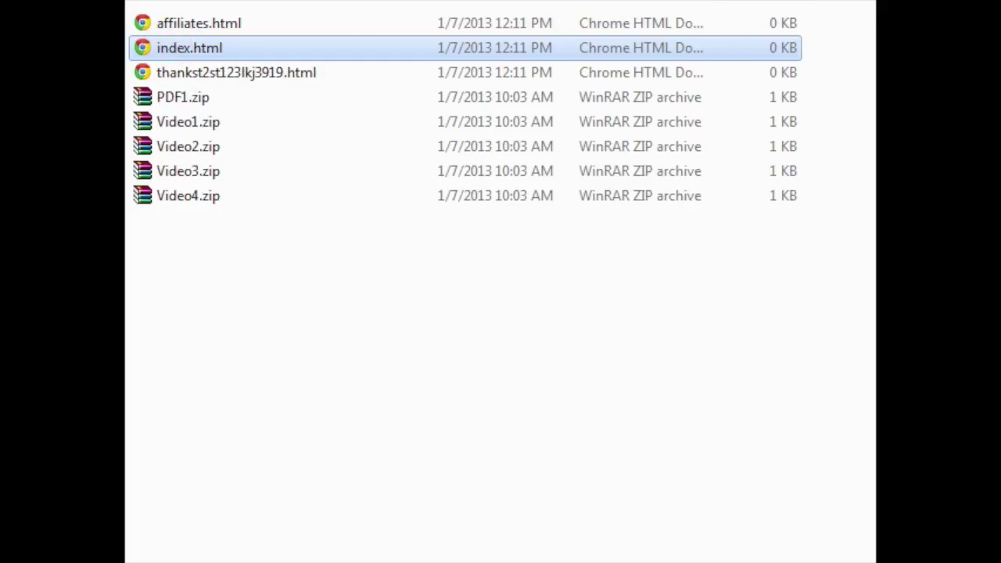
right_click(141, 47)
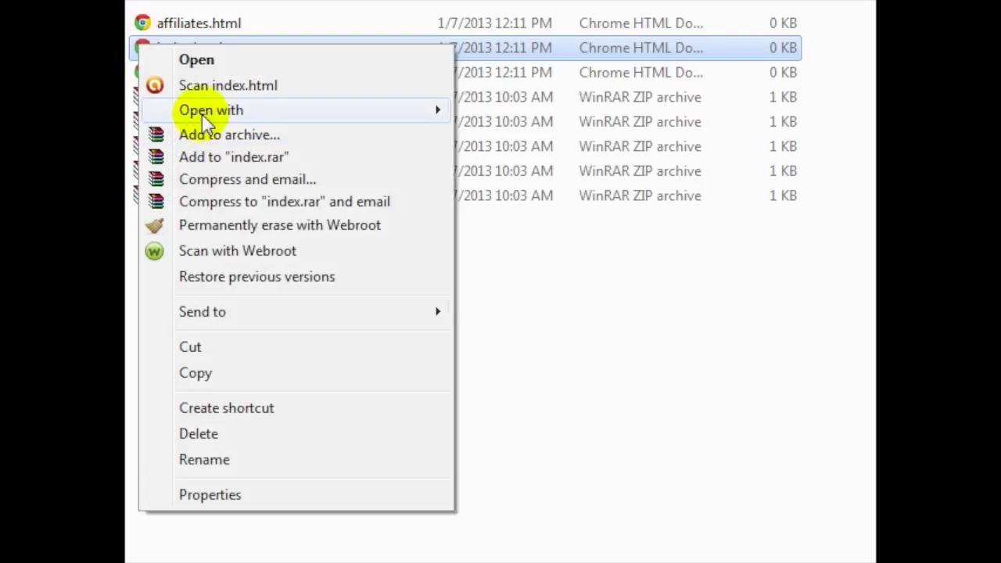
mouse_move(435, 112)
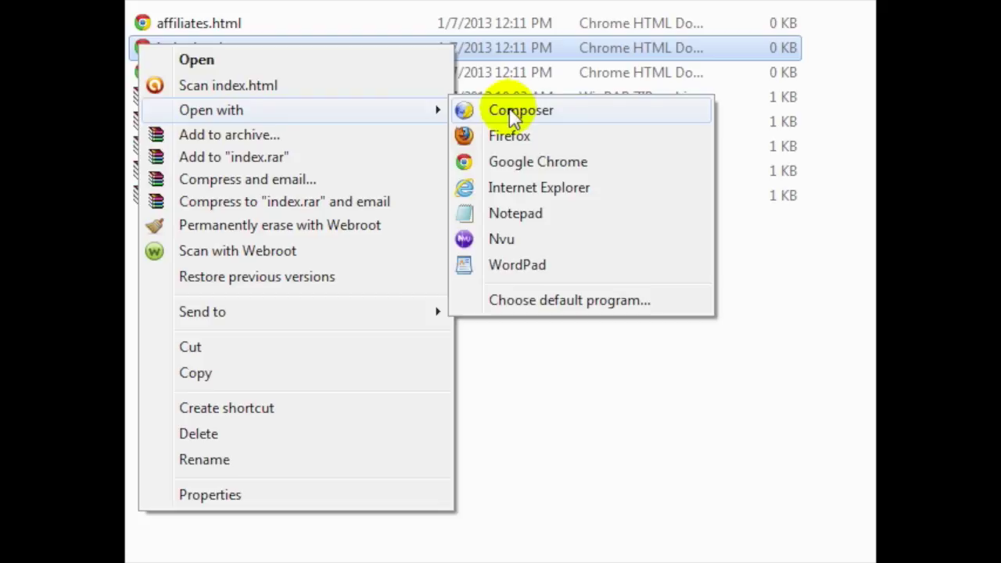
left_click(461, 110)
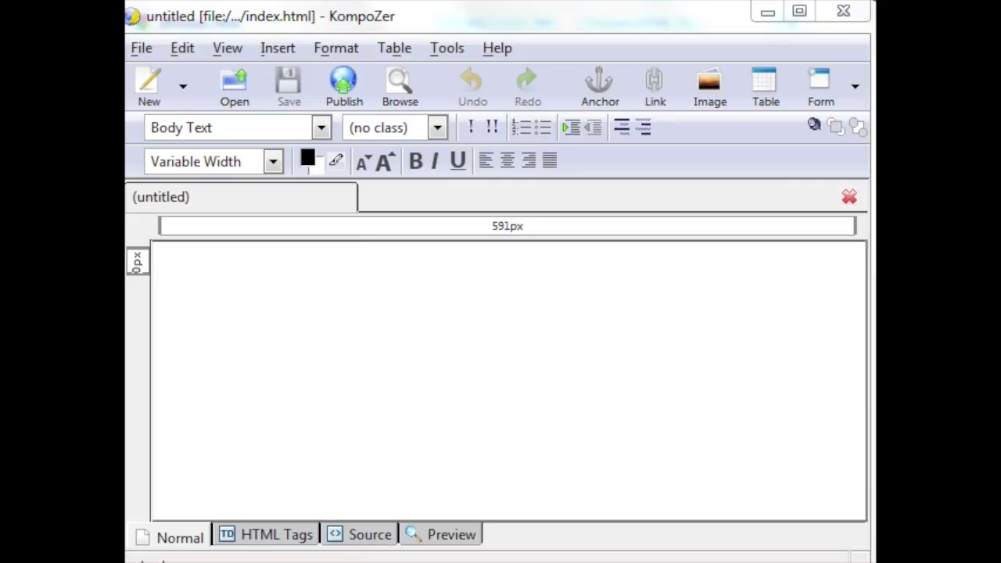
Step: Type centred 'Headline' and 'Subheadline' lines on the blank page
left_click(318, 17)
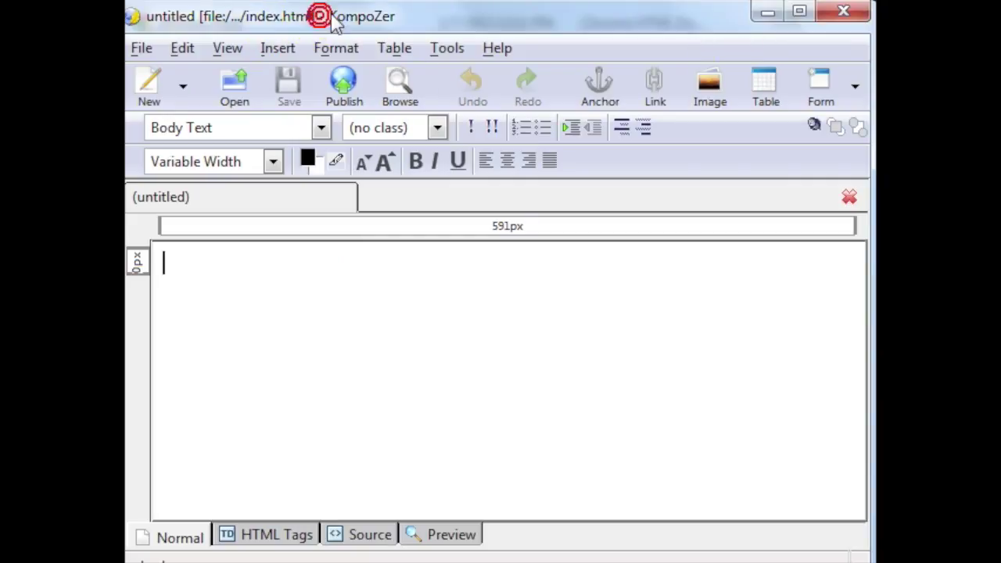
left_click_drag(344, 19, 352, 10)
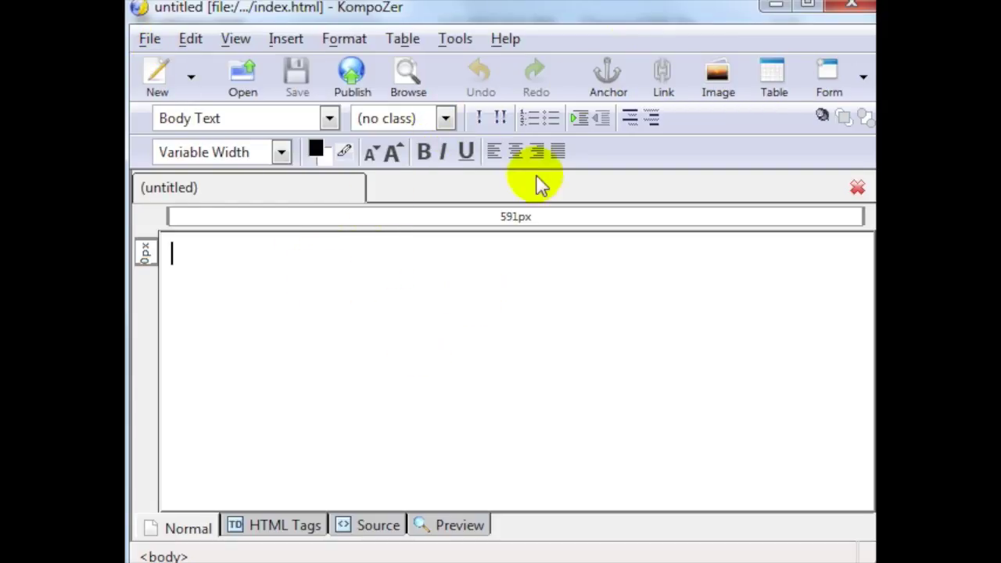
left_click(516, 152)
type("Head")
key("Return")
key("Return")
type("Subhea")
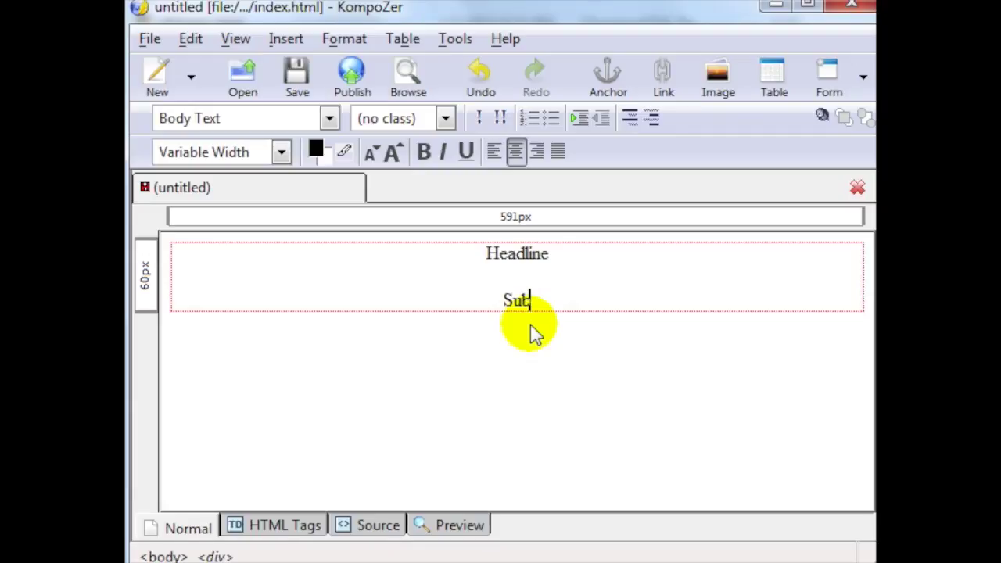
type("dline")
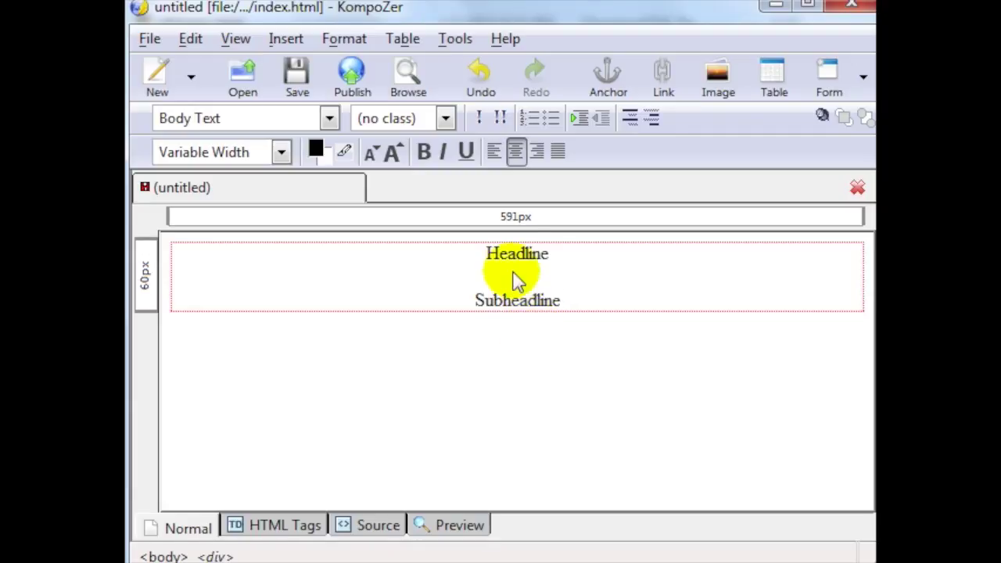
Step: Make Headline bold, dark red and a few sizes larger
left_click_drag(555, 258, 484, 254)
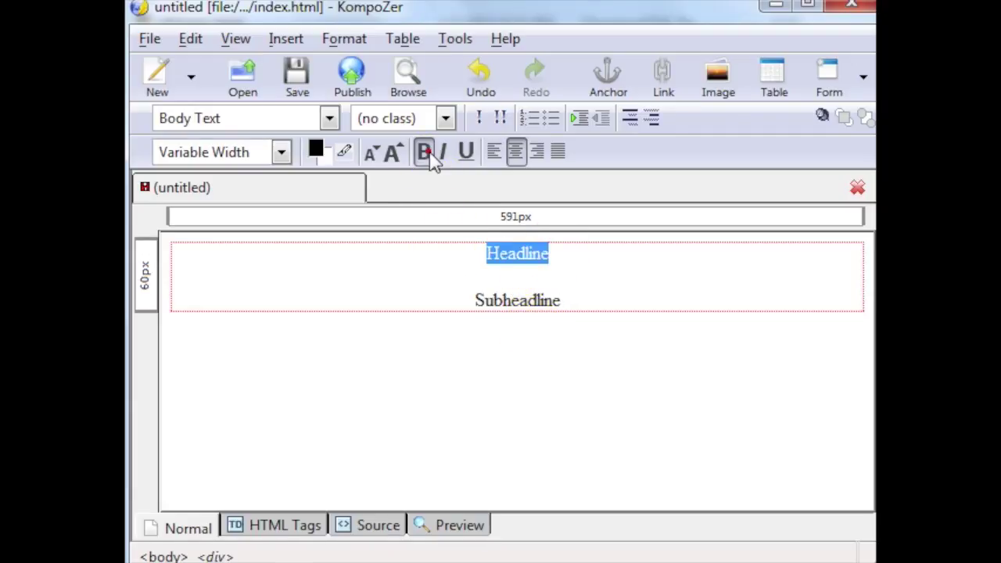
left_click(422, 152)
left_click(316, 150)
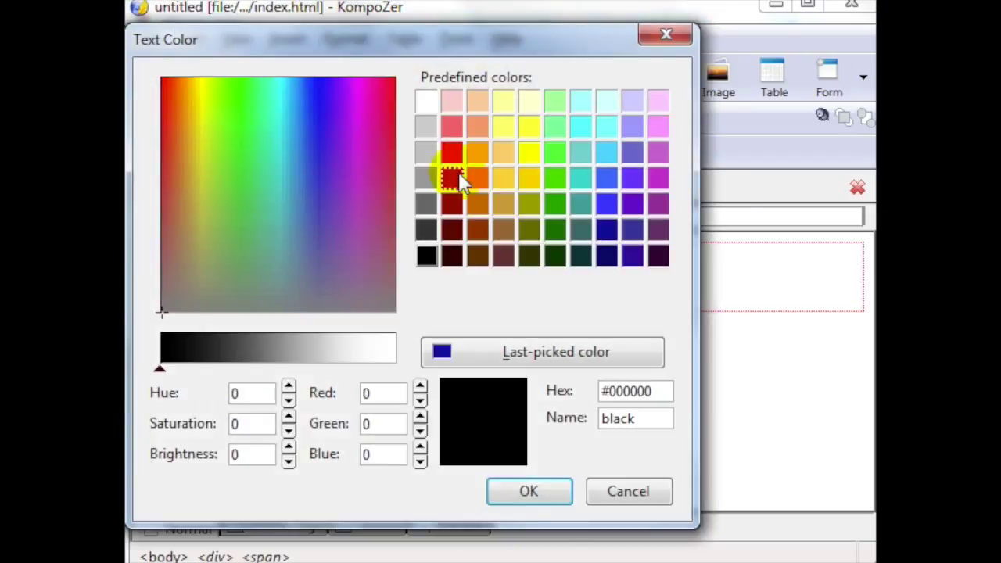
double_click(460, 177)
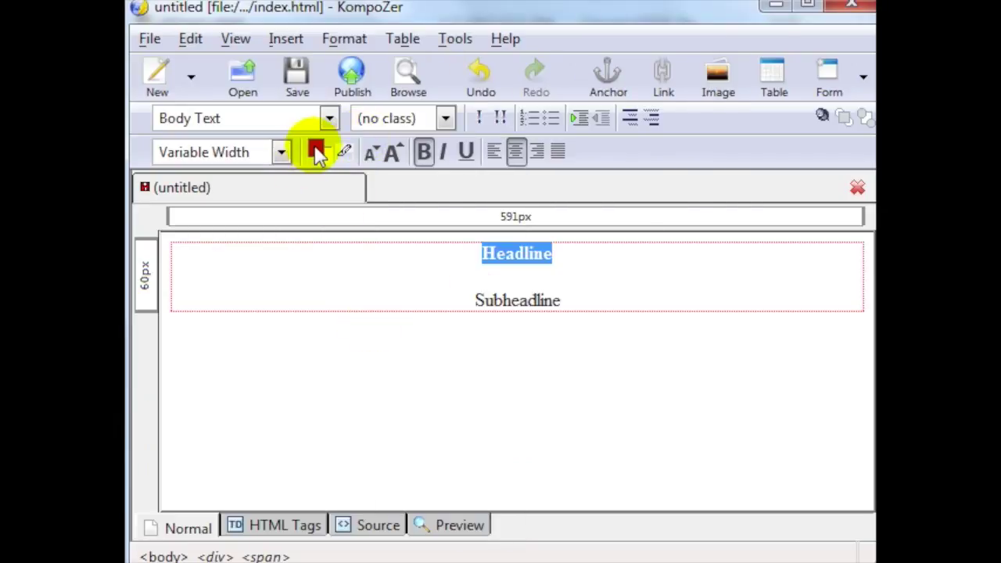
left_click(395, 154)
left_click(395, 154)
left_click(395, 154)
left_click(395, 153)
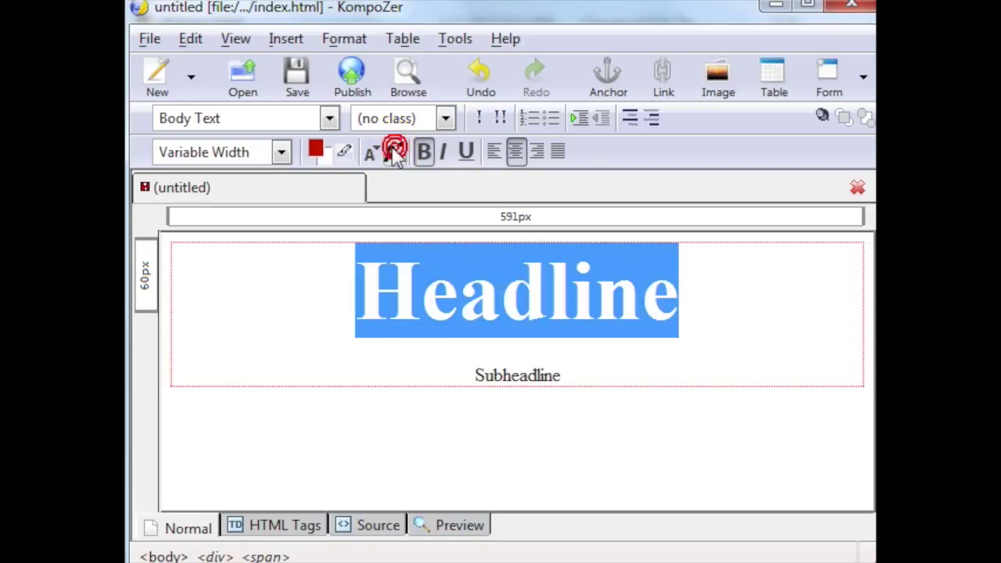
left_click(374, 153)
left_click(390, 156)
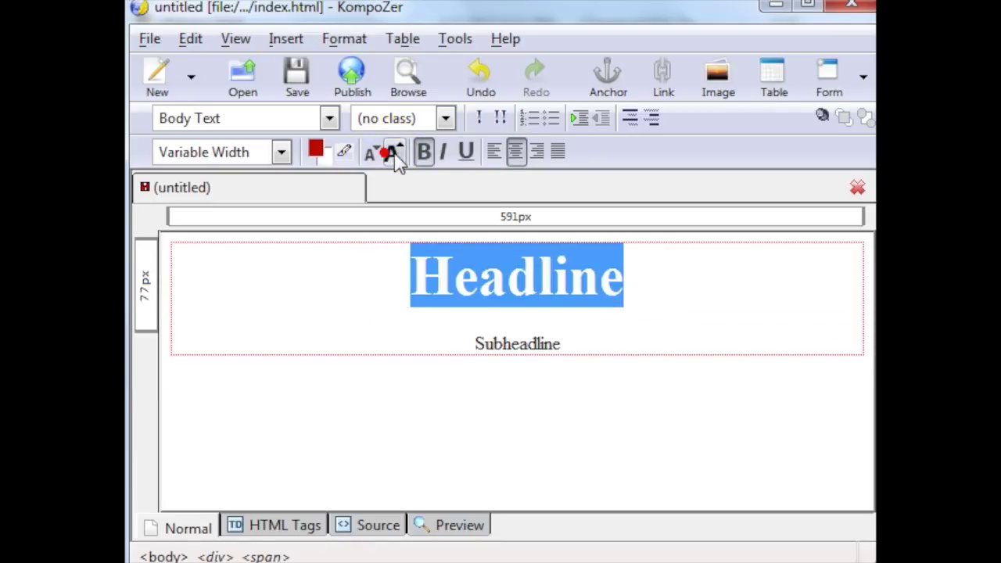
Step: Try italic, underline and alignment on Headline, leaving it plain and centred
left_click(443, 154)
left_click(441, 154)
left_click(467, 153)
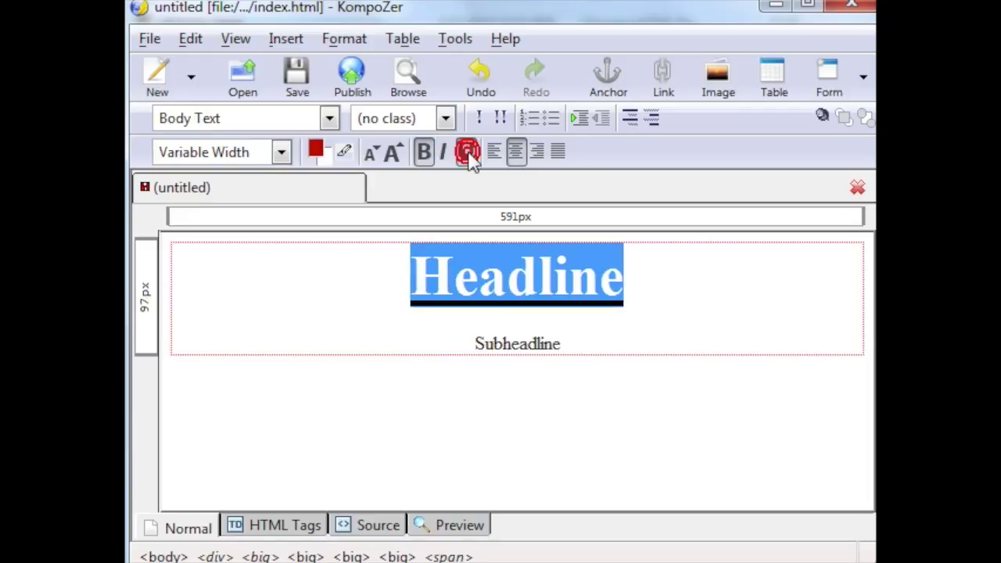
left_click(469, 153)
left_click(493, 152)
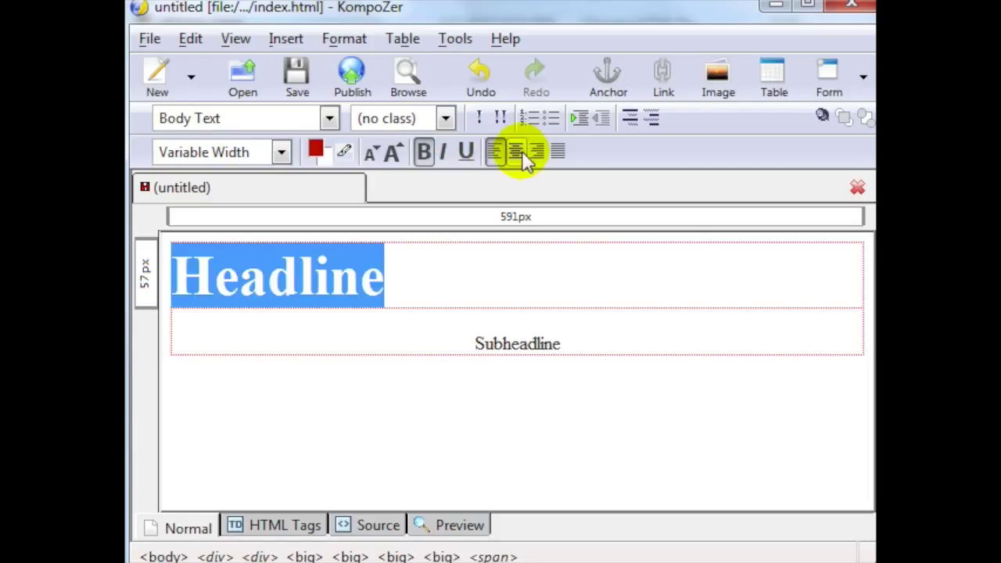
left_click(520, 151)
left_click(538, 152)
left_click(515, 151)
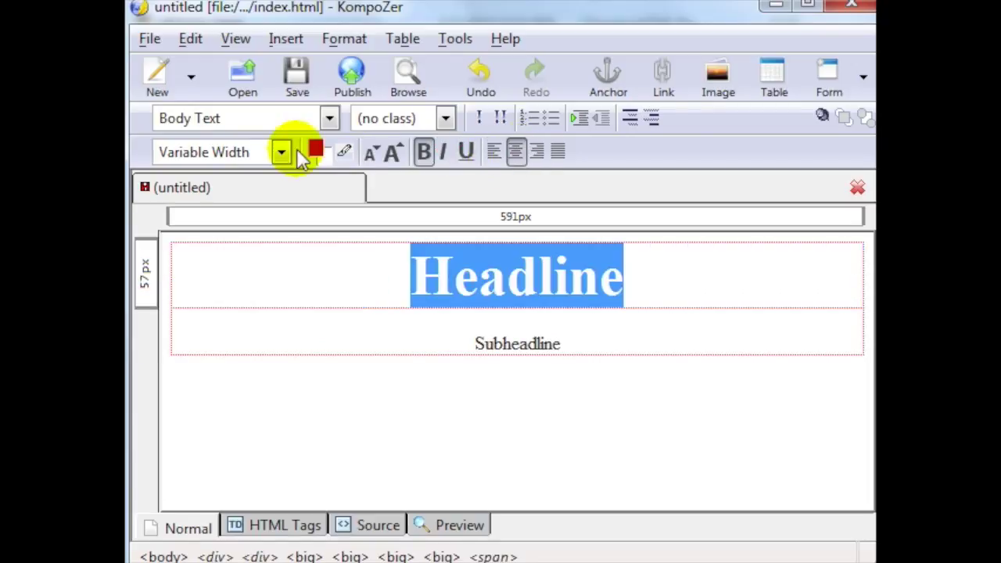
Step: Set Headline's font to Helvetica, Arial
left_click(329, 118)
left_click(330, 118)
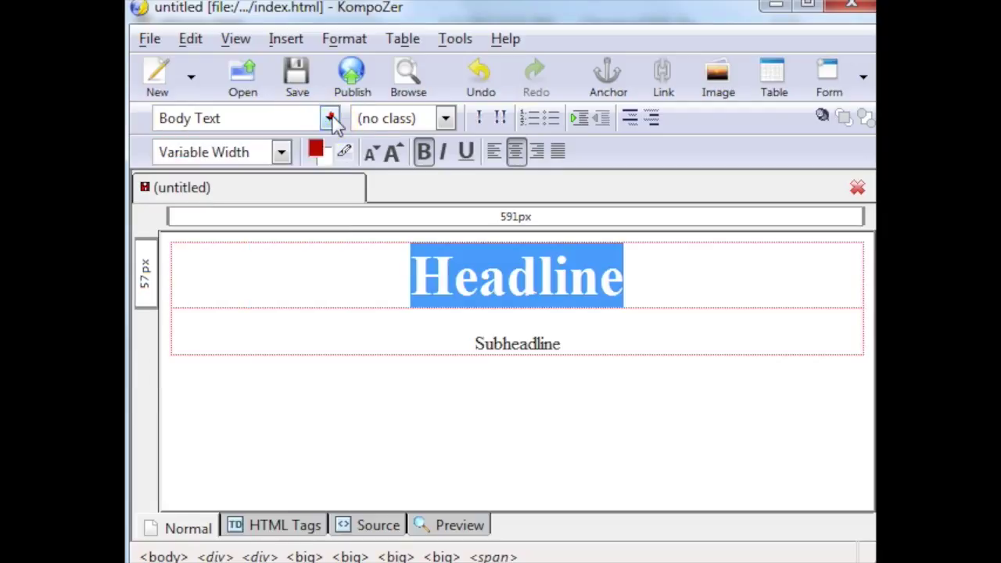
left_click(280, 152)
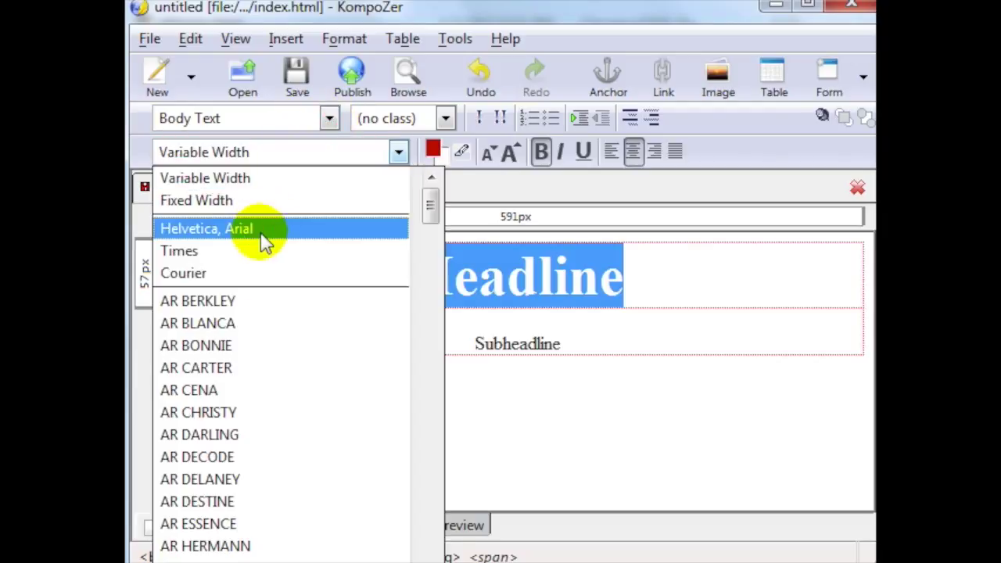
left_click(261, 228)
left_click_drag(569, 346, 476, 342)
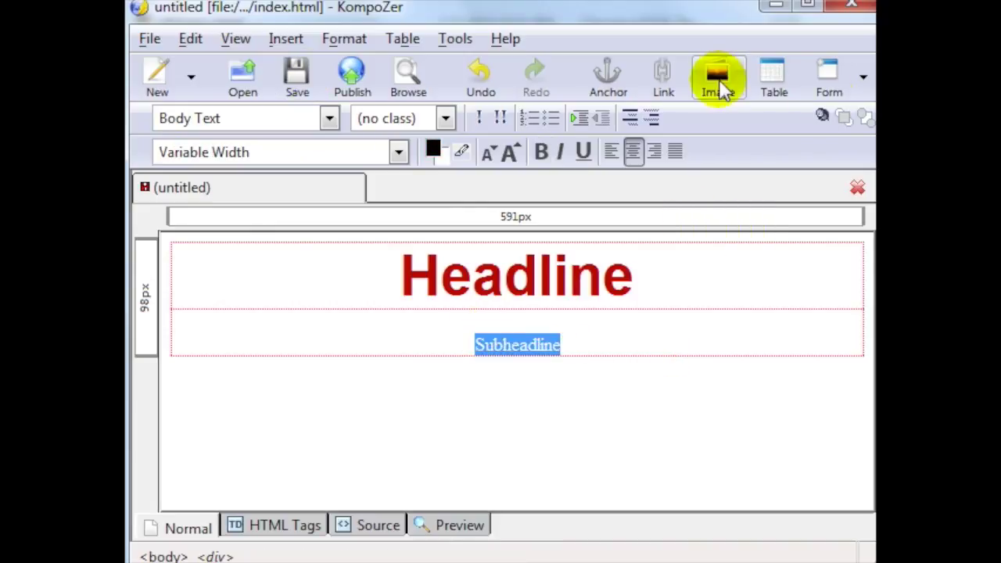
left_click(608, 366)
key("Return")
key("Return")
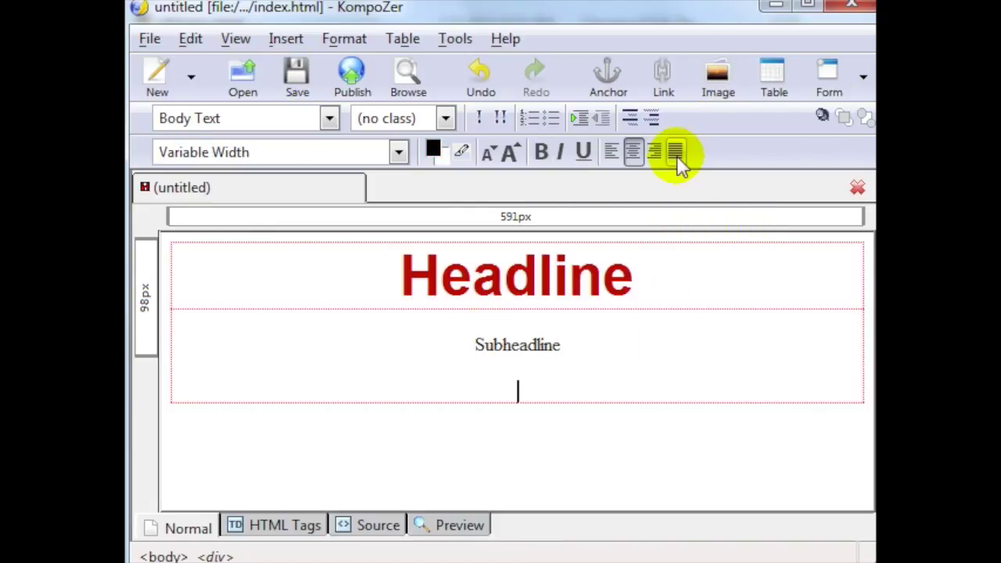
left_click(717, 82)
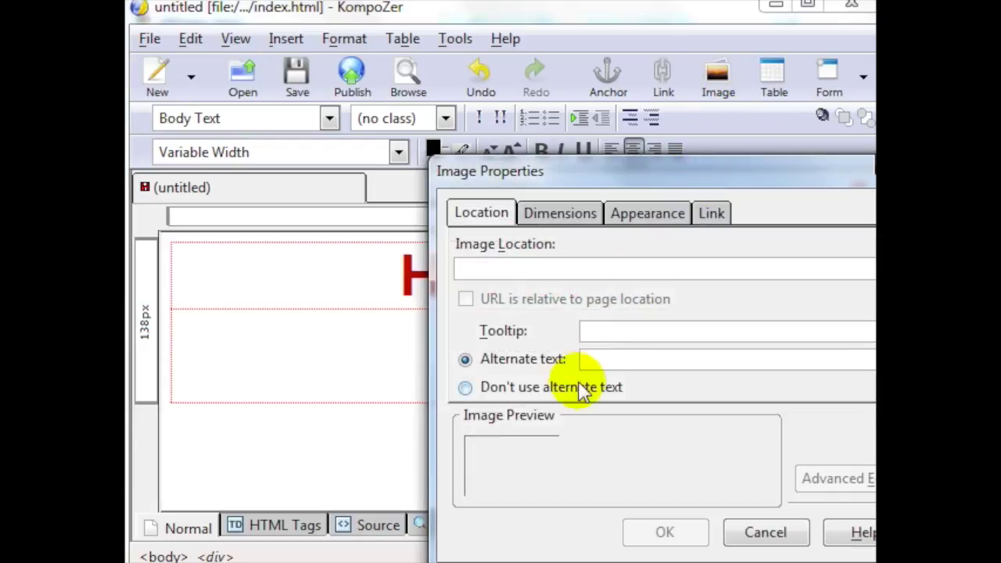
left_click(574, 386)
key("Escape")
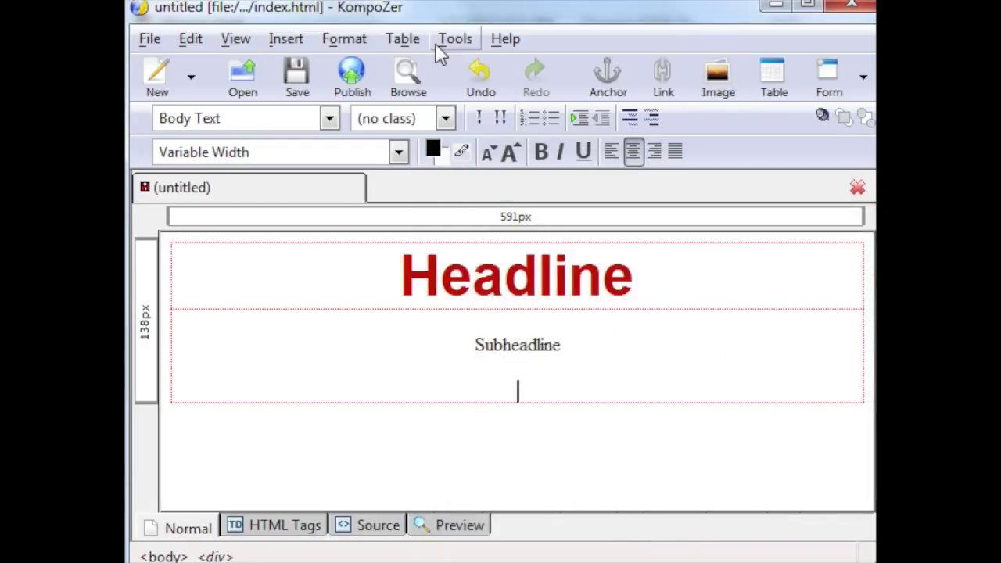
left_click(294, 79)
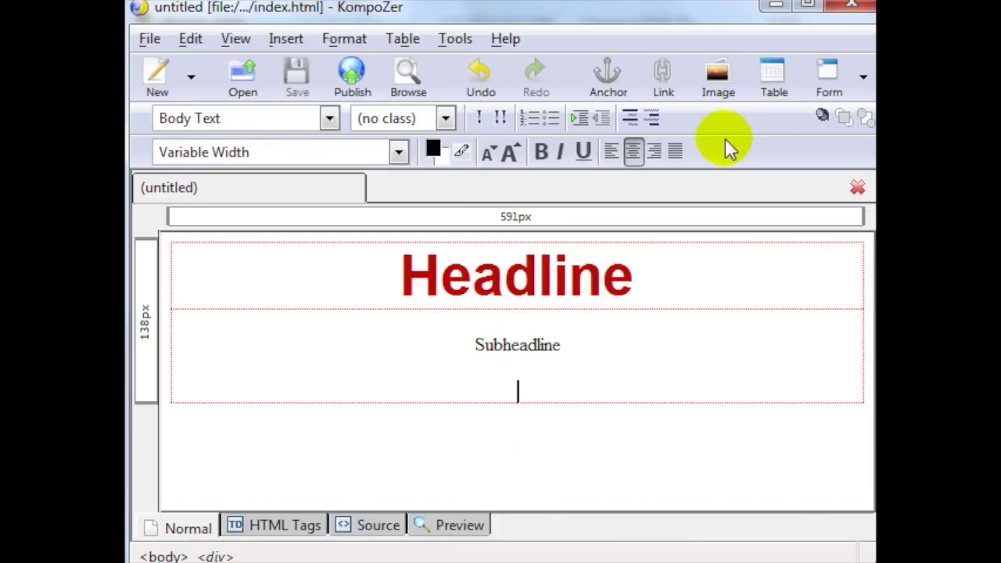
type("Body")
key("Return")
type("Letter")
key("Return")
type("SalesButton")
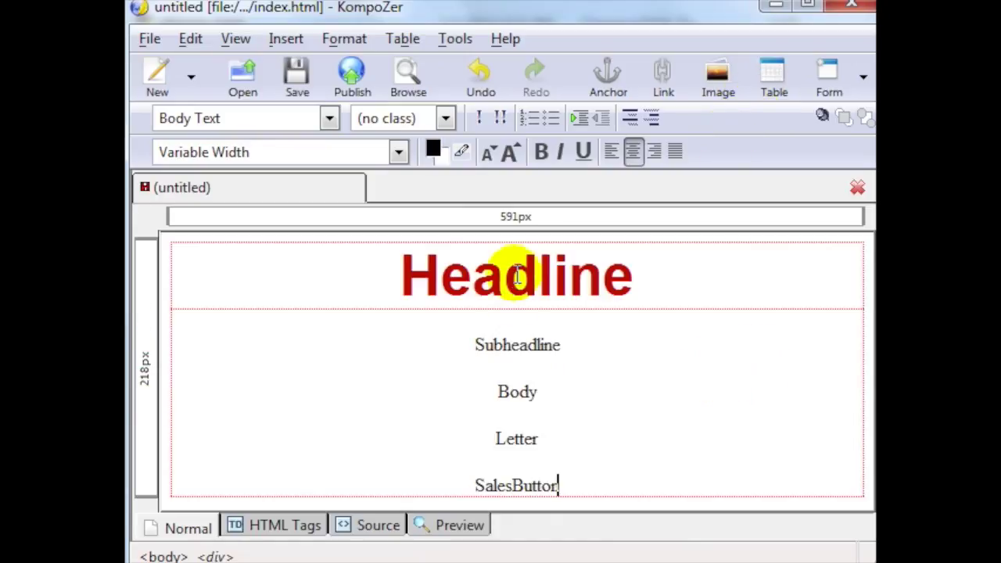
left_click(295, 82)
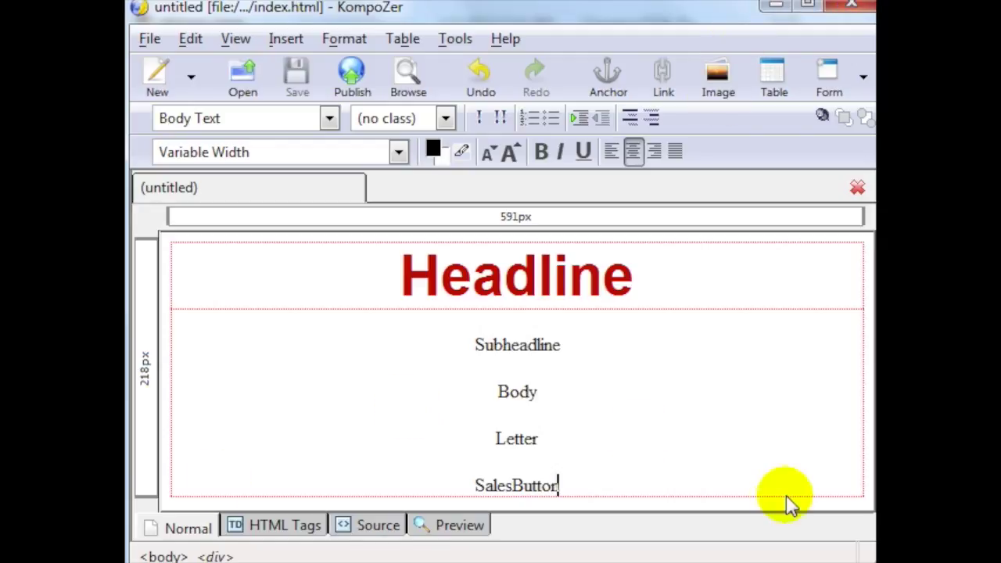
left_click_drag(637, 497, 409, 253)
left_click(403, 274)
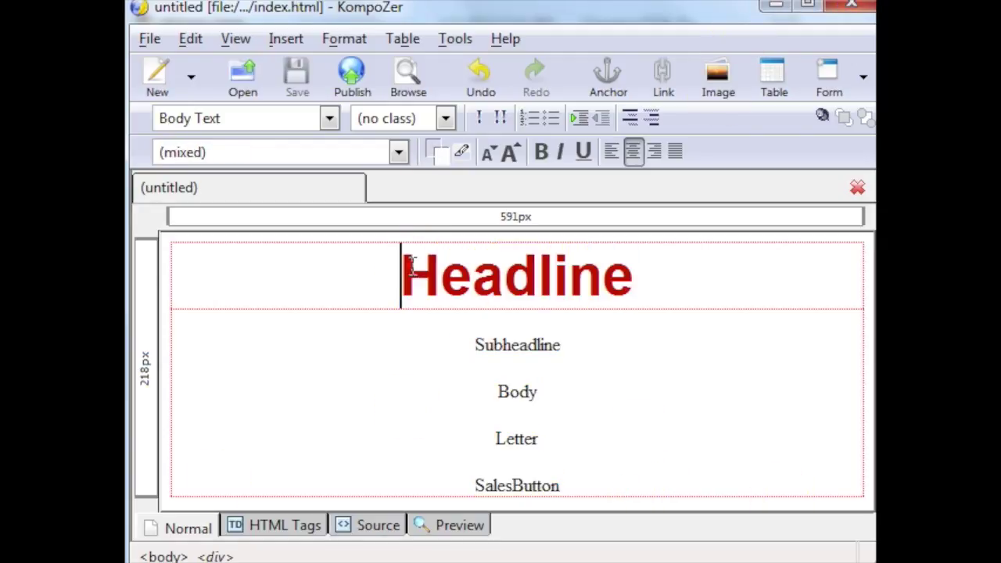
left_click(293, 74)
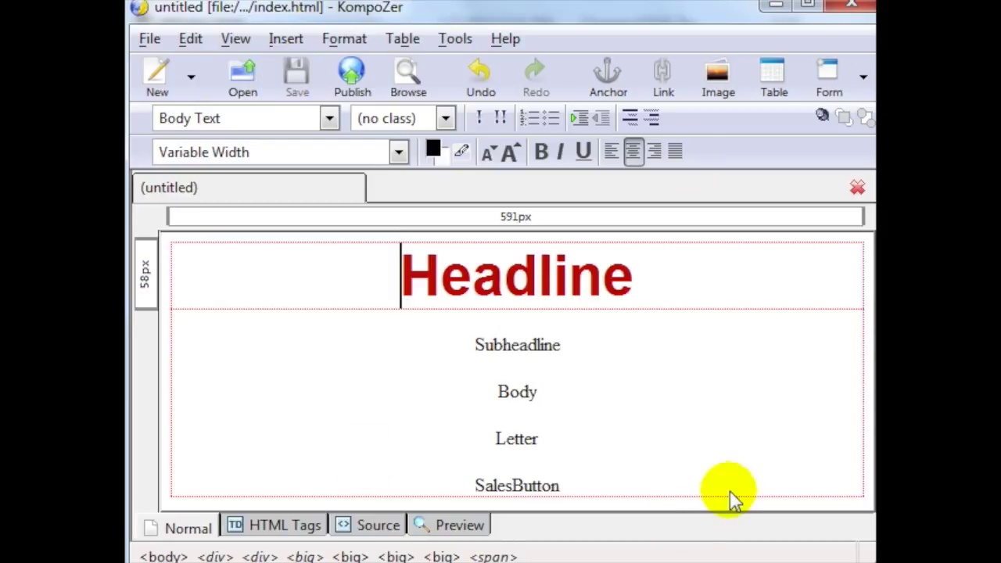
double_click(610, 485)
left_click_drag(560, 437, 402, 286)
left_click(400, 282)
left_click(398, 282)
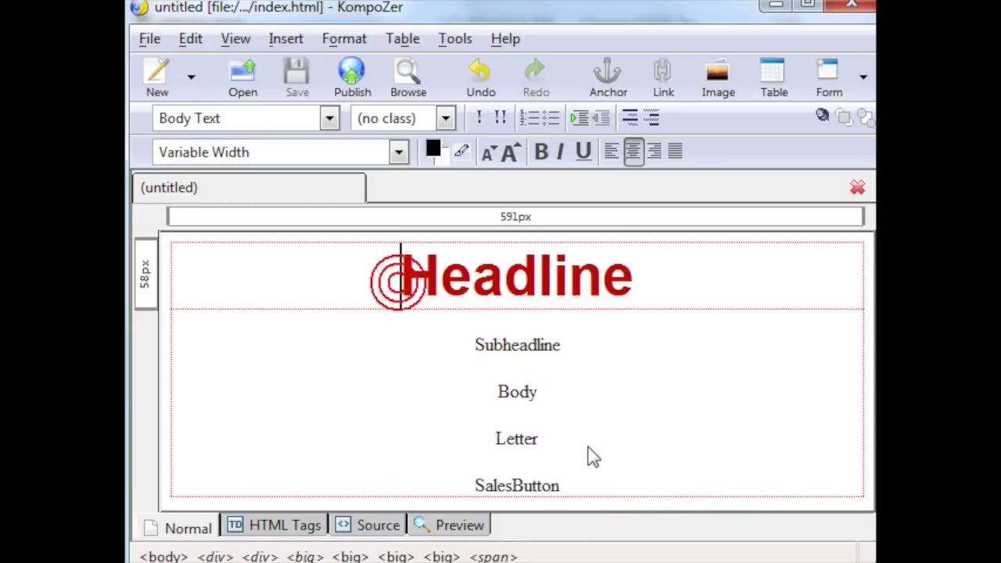
left_click_drag(590, 484, 469, 481)
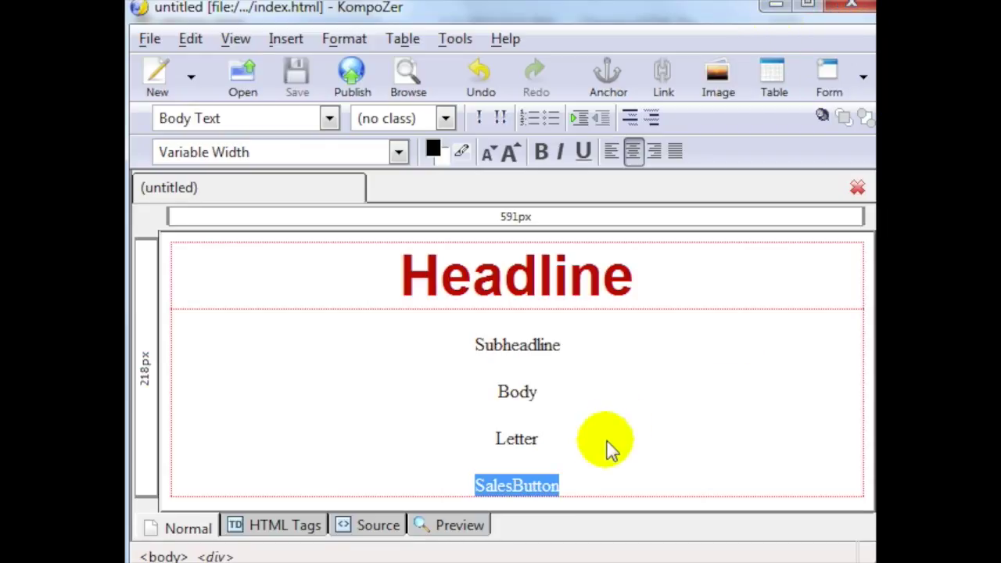
left_click(596, 482)
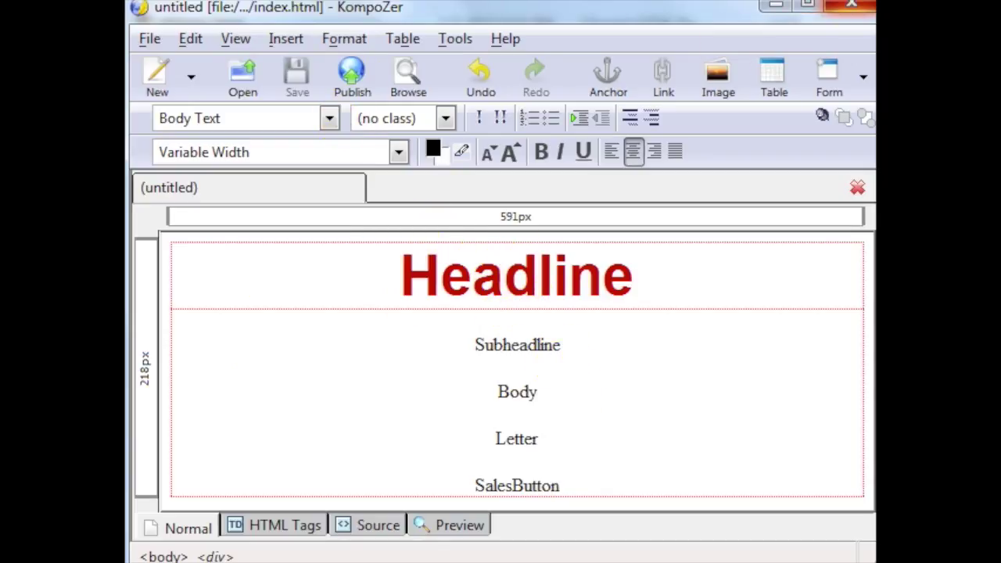
Step: Close the index page and open thankst2st123lkj3919.html in KompoZer with its first line centred
left_click(857, 11)
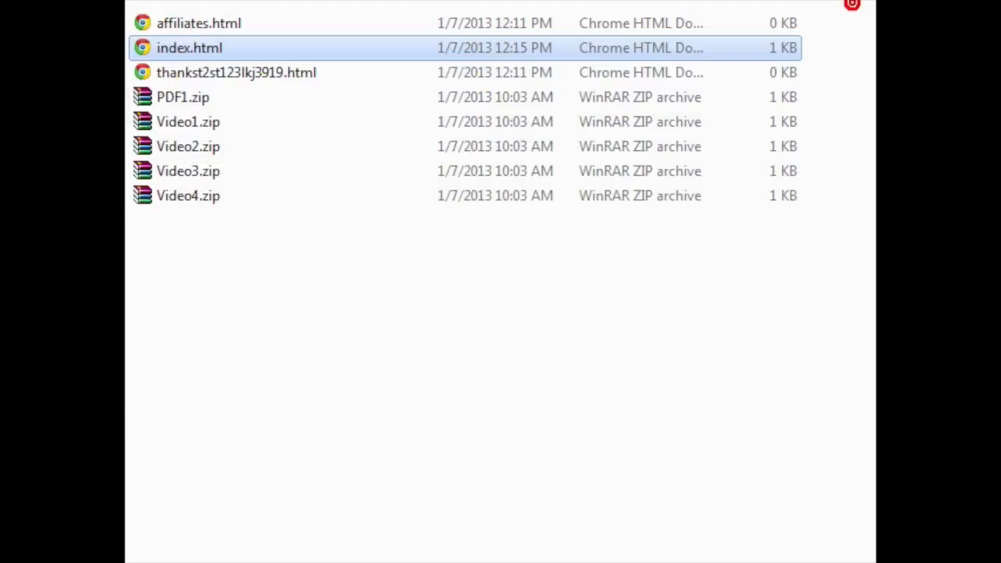
left_click(280, 356)
left_click_drag(291, 279, 278, 96)
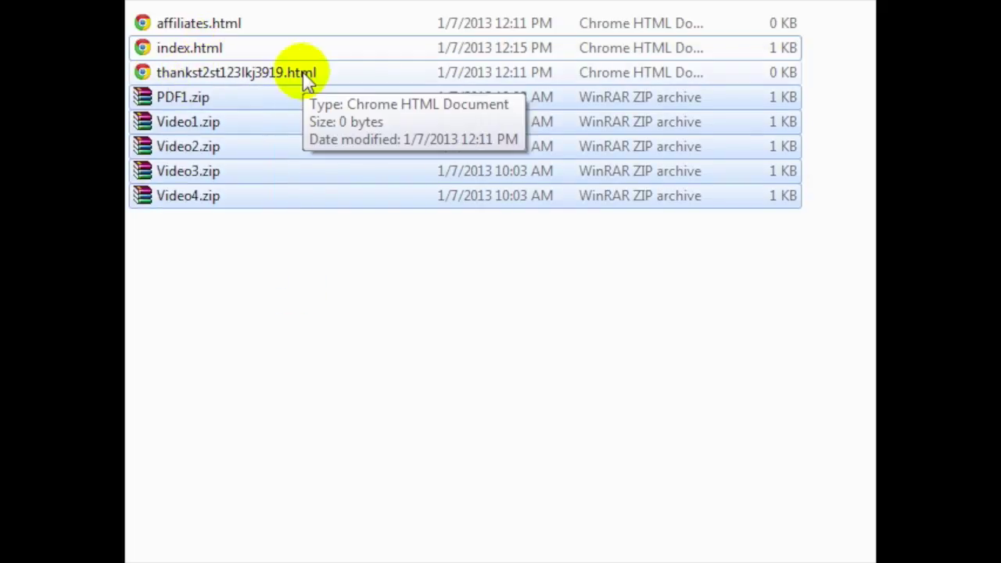
left_click(305, 78)
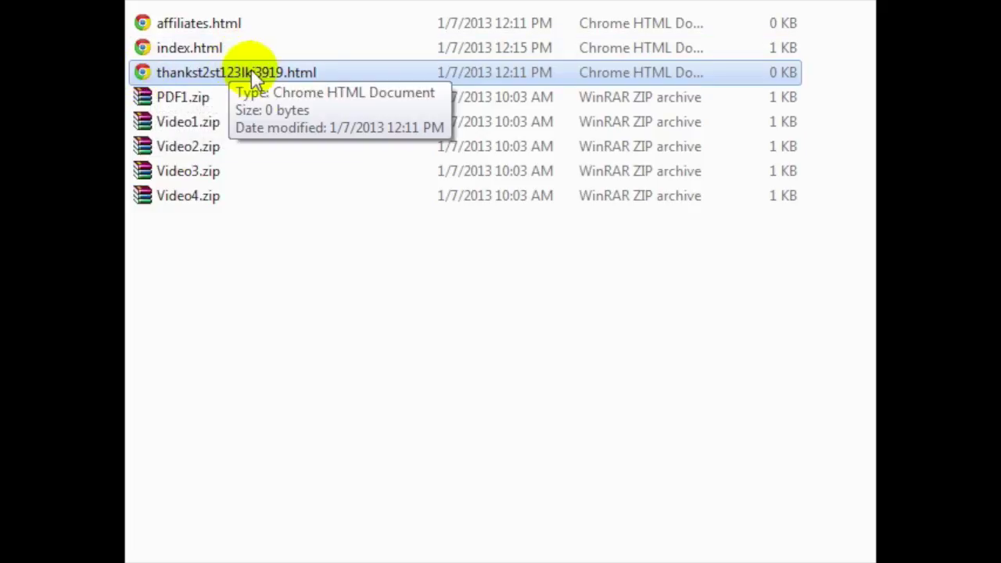
right_click(143, 76)
mouse_move(362, 138)
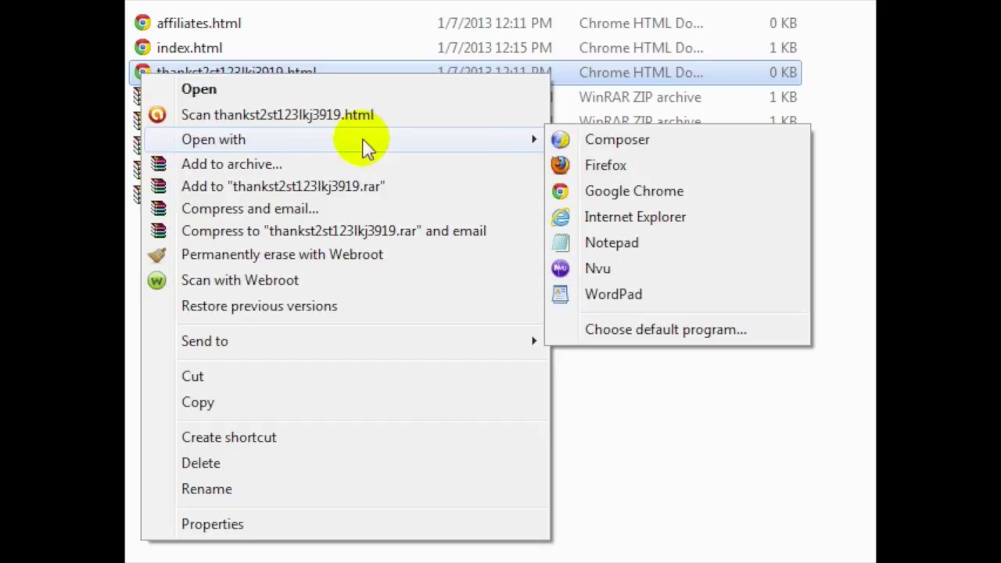
left_click(607, 139)
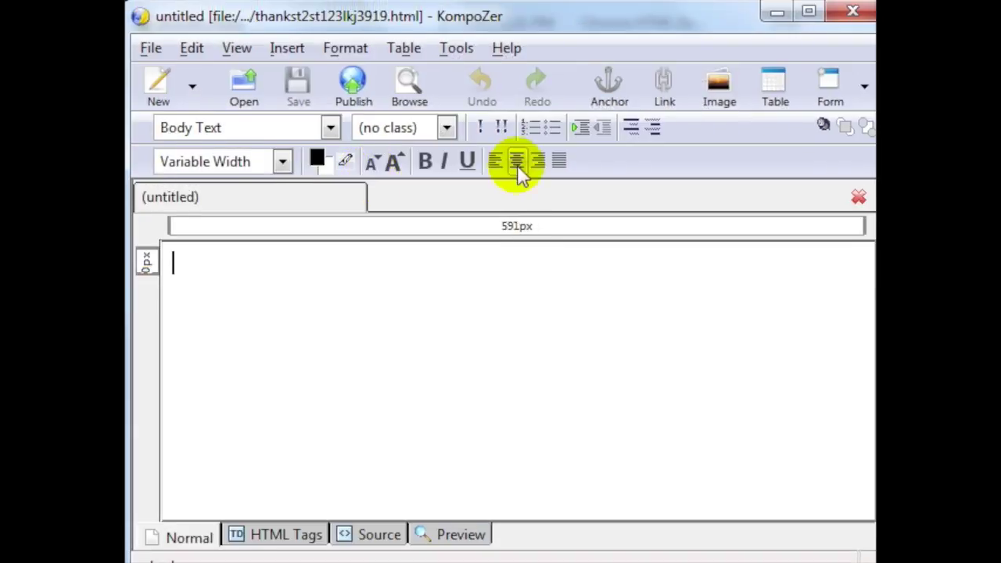
left_click(517, 162)
Step: Type 'Thank you for purchase X product. You can download the files down below :::' and a Download line
type("Thank you for purchas")
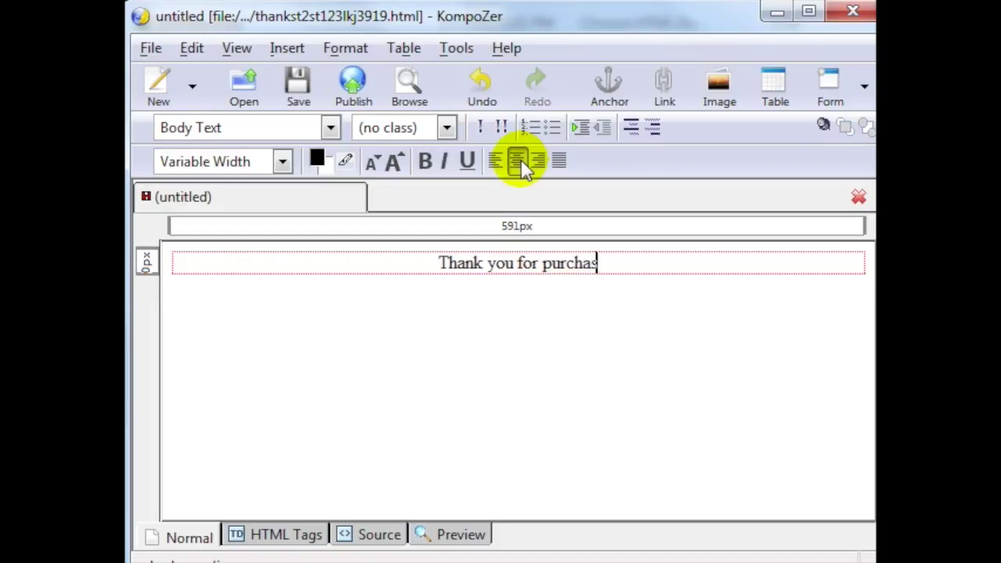
type("e X produc")
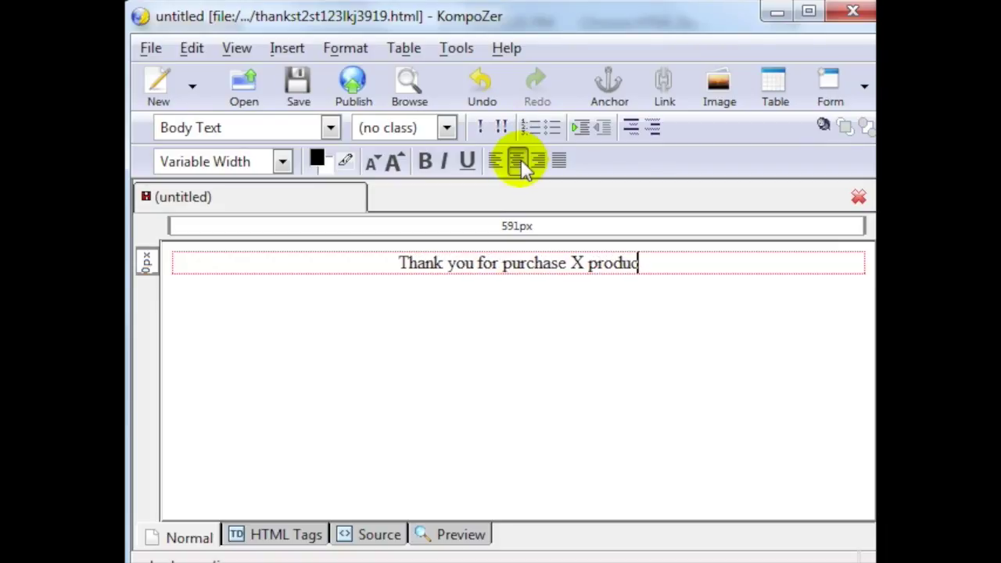
type("t.  You can")
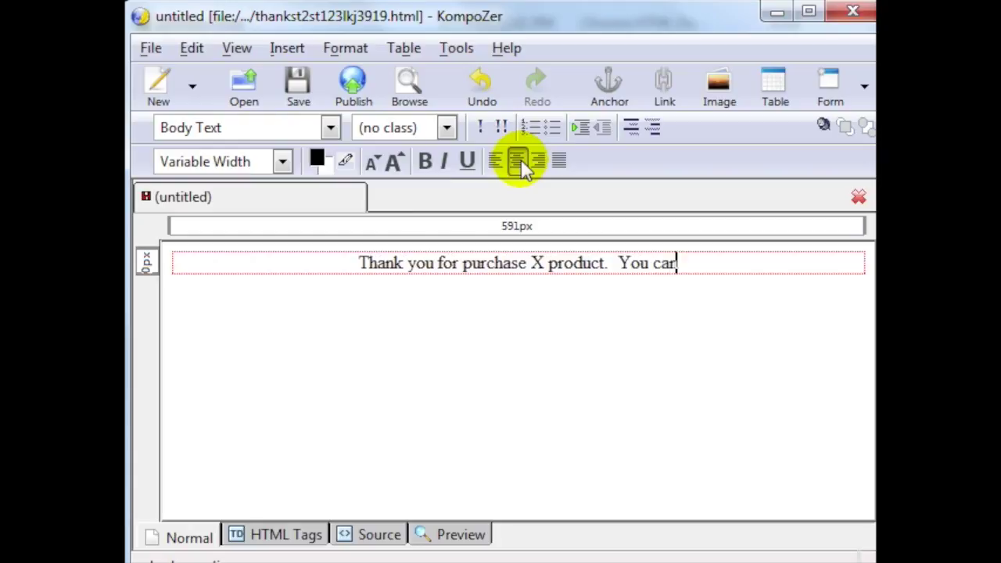
type(" download the f")
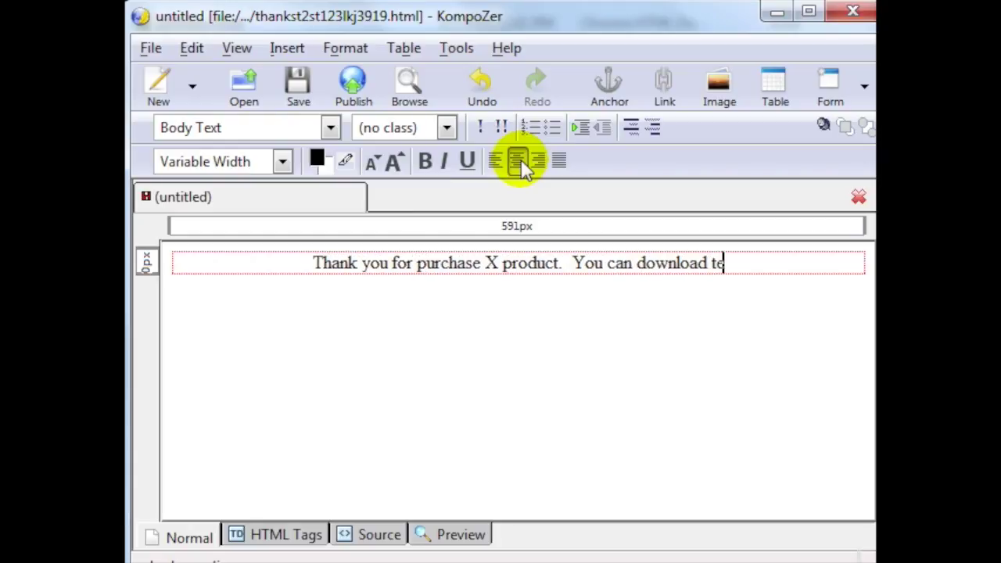
type("iles down ")
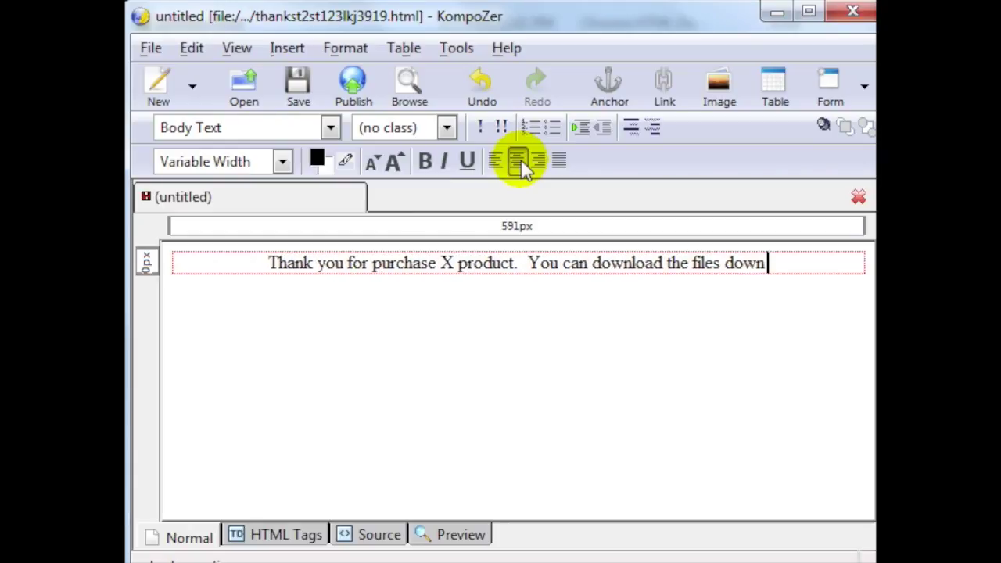
type("below :::")
key("Return")
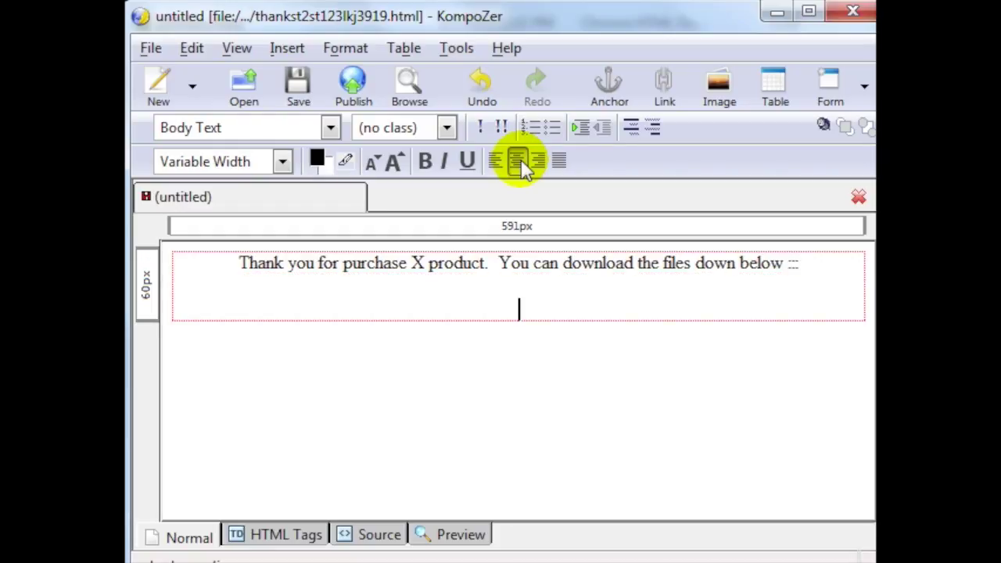
type("Download")
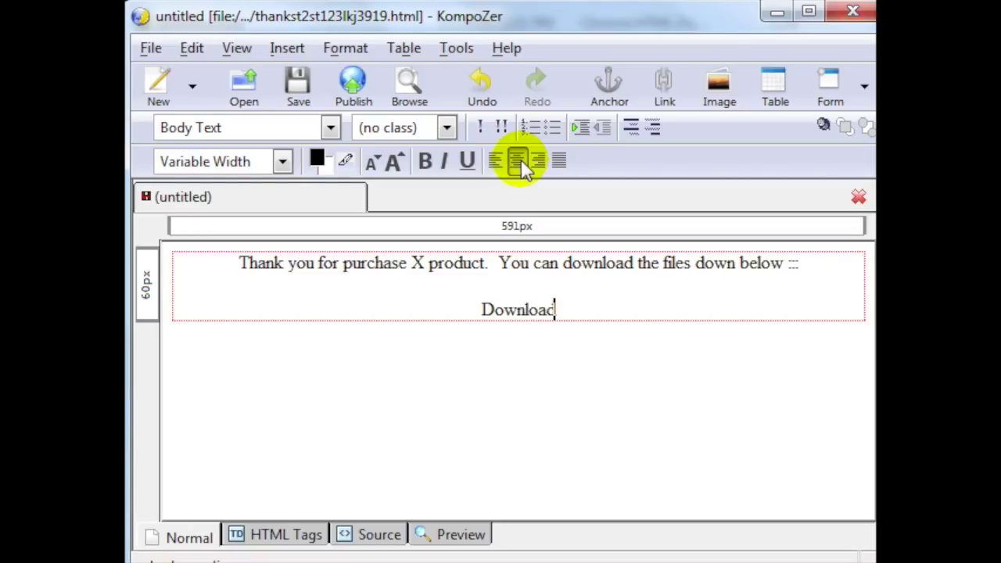
key("shift+Home")
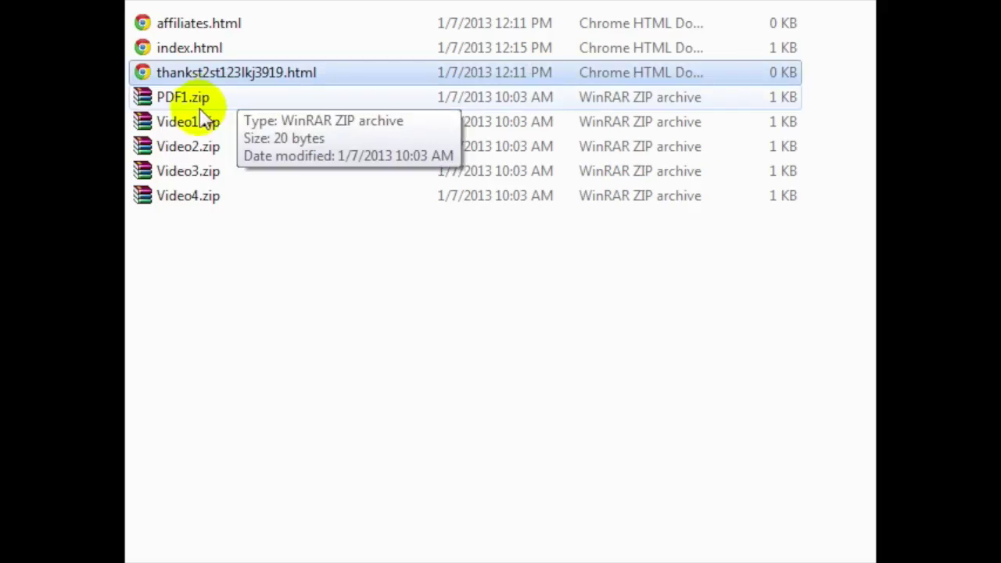
left_click(200, 102)
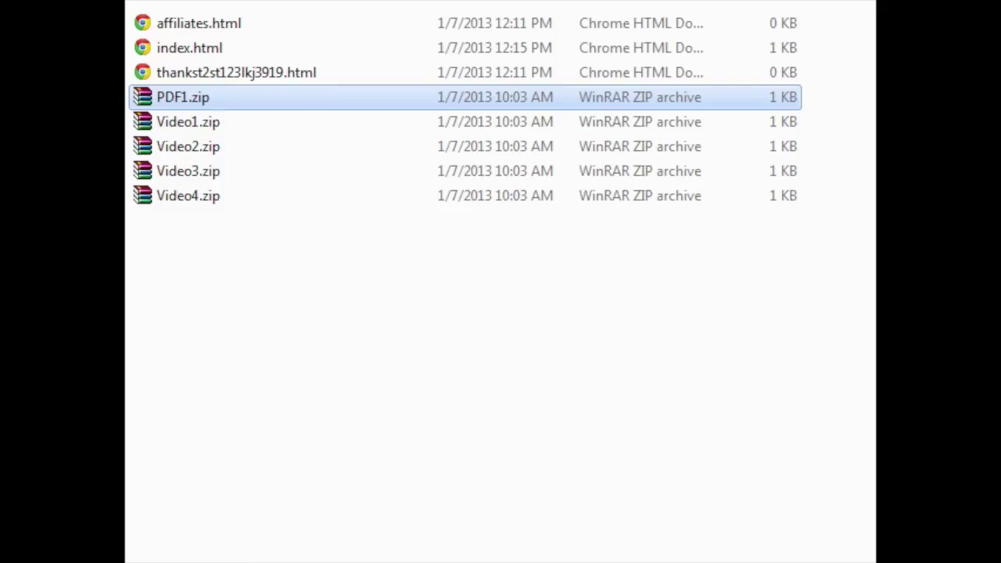
Step: Replace Download with separate PDF, Video 1, Video 2, Video 3 and Video 4 lines
key("alt+Tab")
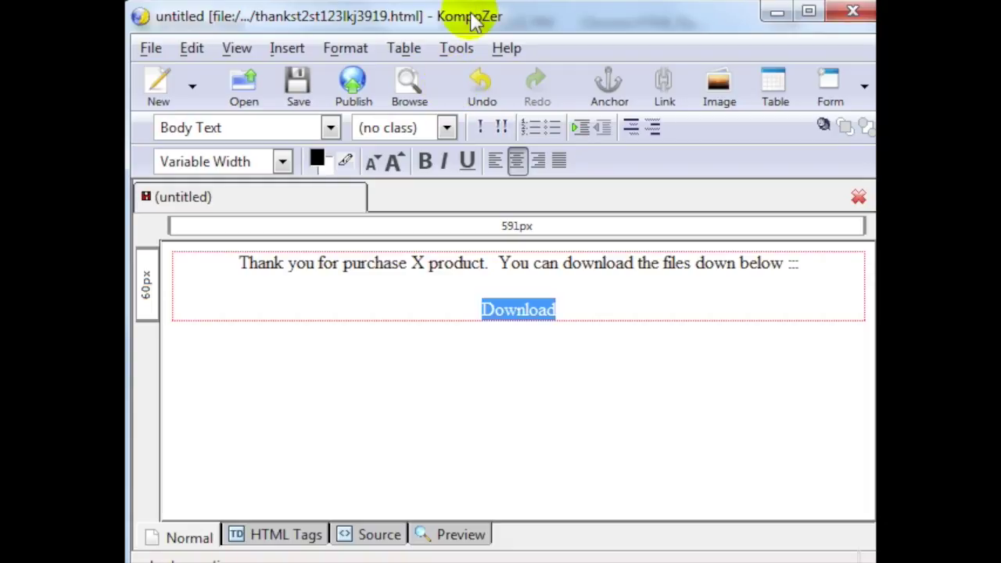
left_click(579, 309)
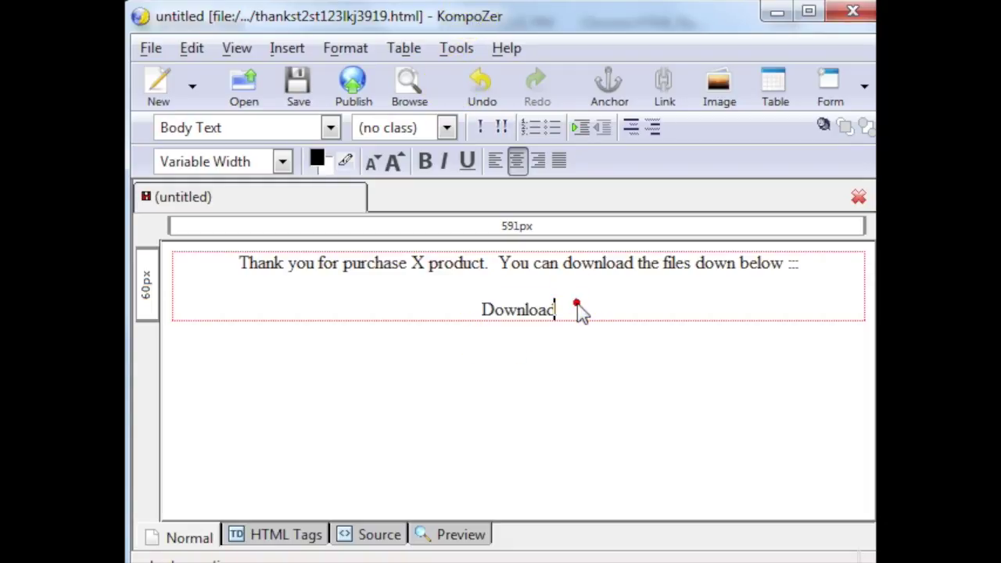
double_click(579, 306)
type("PDF")
key("Return")
type("Video 1")
key("Return")
type("Video 2")
key("Return")
type("Video 3")
key("Return")
type("Video 4")
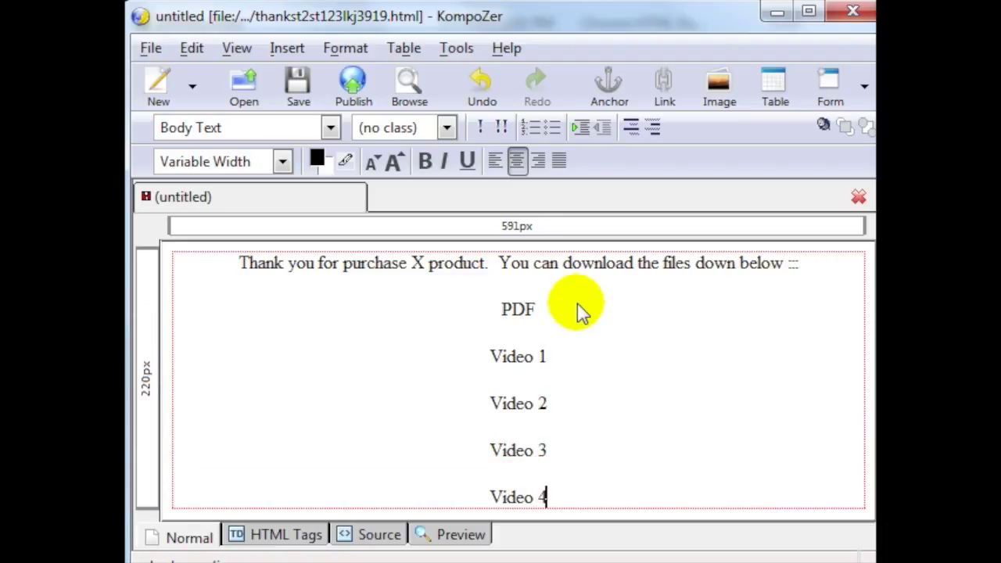
Step: Add a blank line above PDF and move 'You can download…' onto its own line
left_click(550, 307)
key("Home")
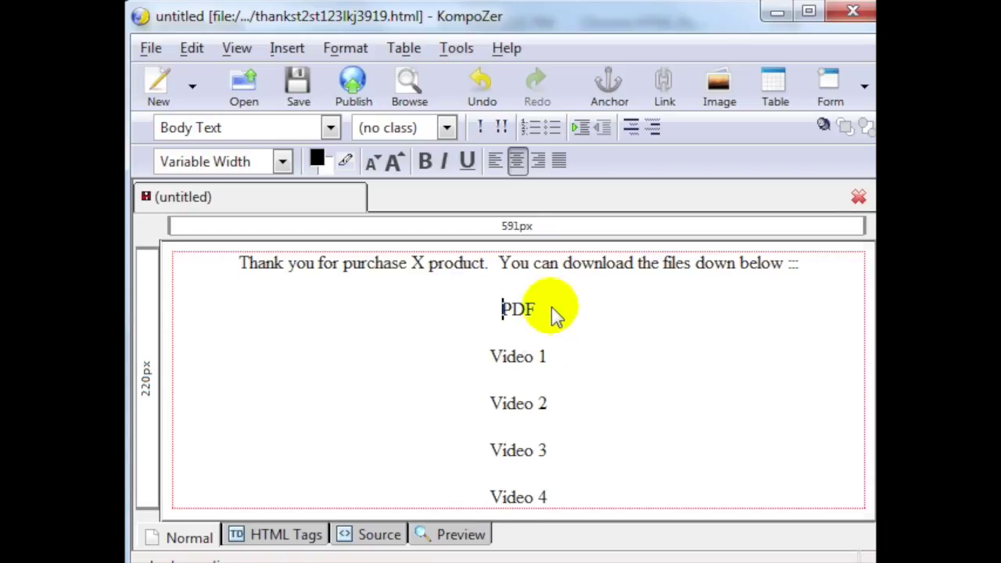
key("Return")
key("Up")
key("Up")
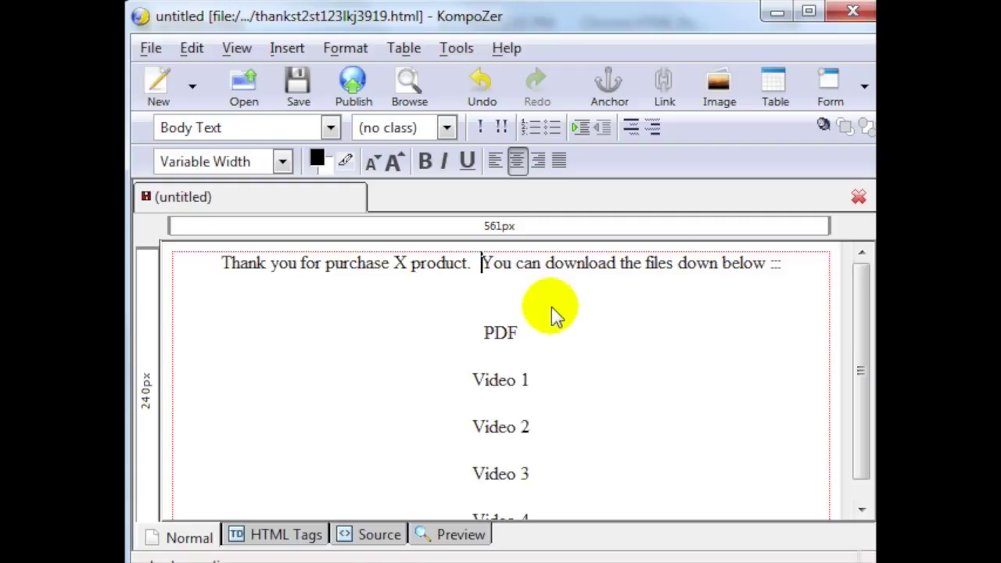
key("Return")
key("shift+End")
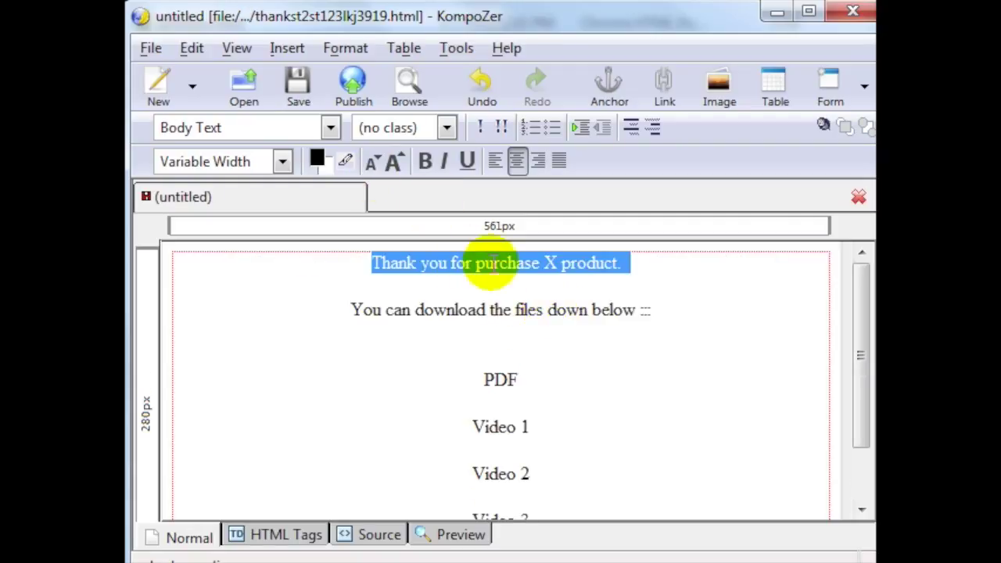
Step: Set all page text to Helvetica, Arial and underline the Thank you line
key("ctrl+a")
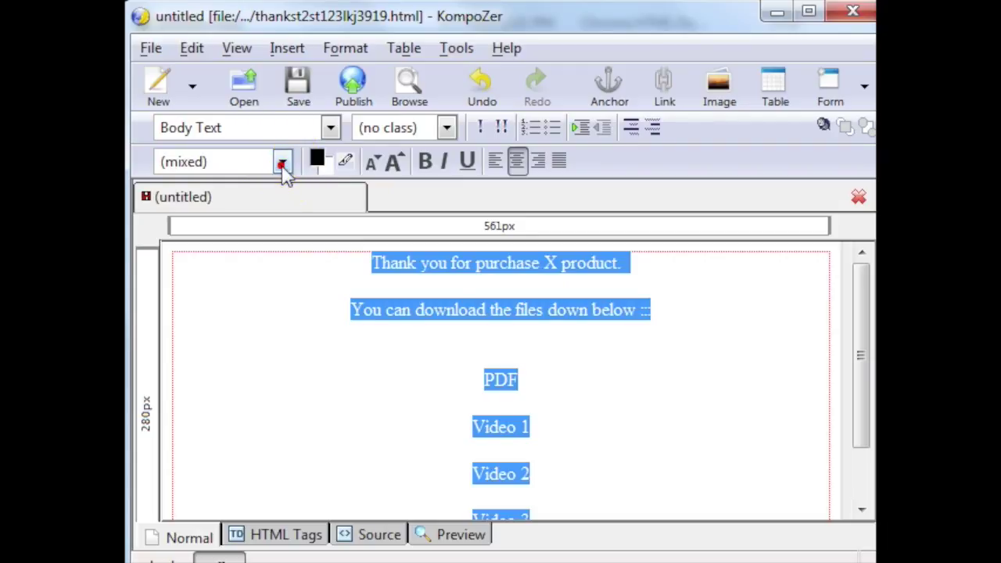
left_click(282, 164)
left_click(260, 238)
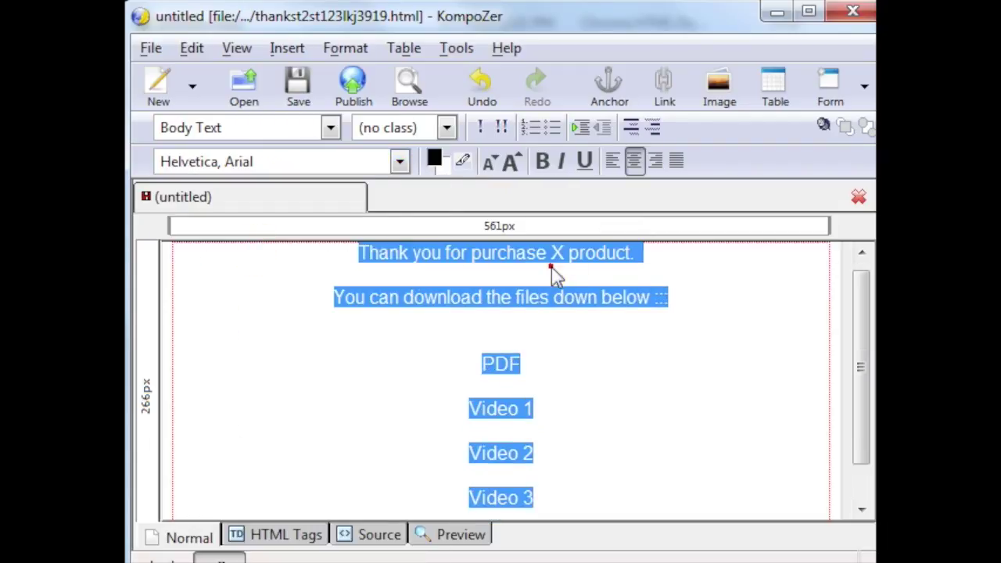
left_click(688, 254)
triple_click(688, 257)
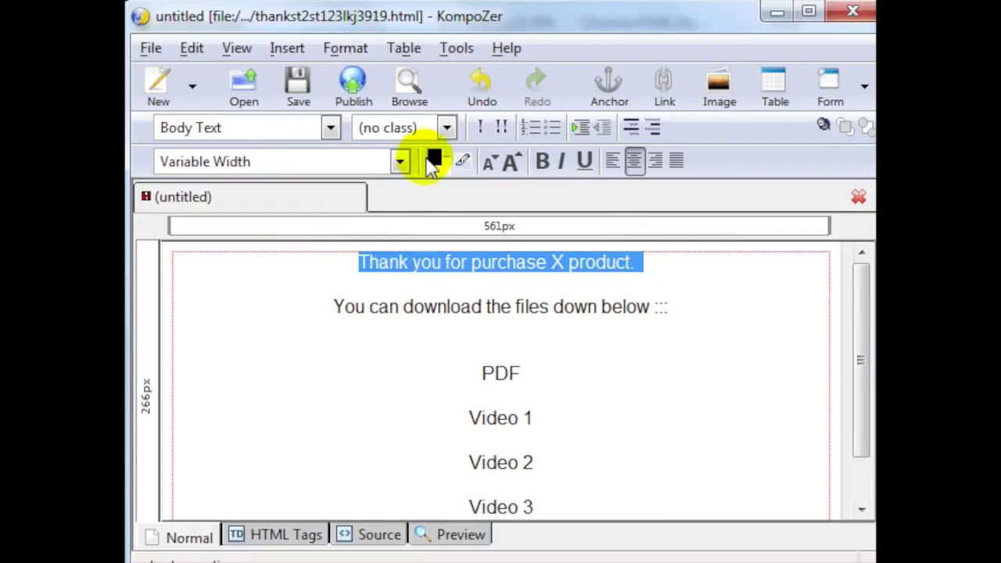
left_click(584, 165)
left_click(613, 307)
Step: Make the 'You can download…' line bold and red #CC0000
left_click_drag(669, 308, 351, 304)
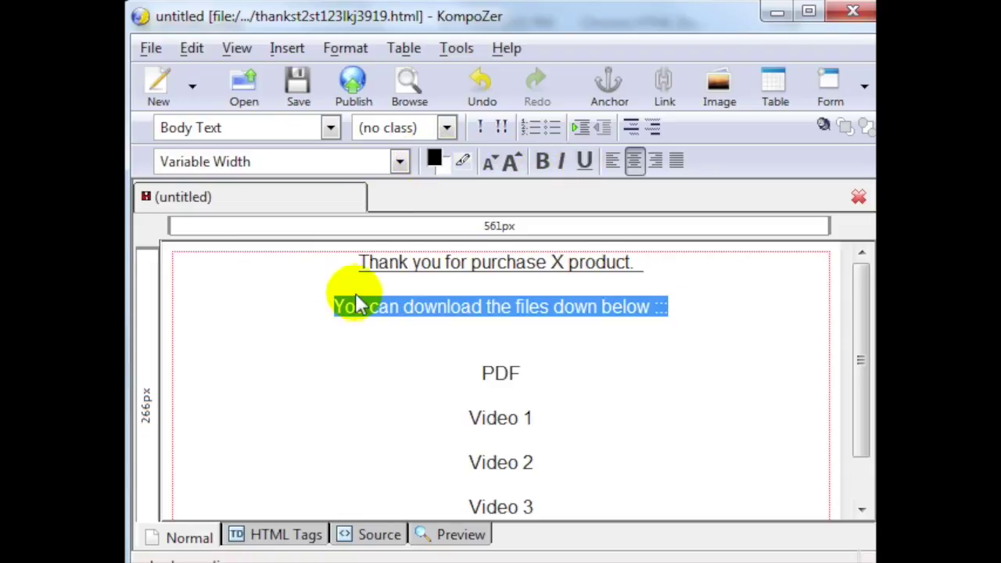
left_click(543, 164)
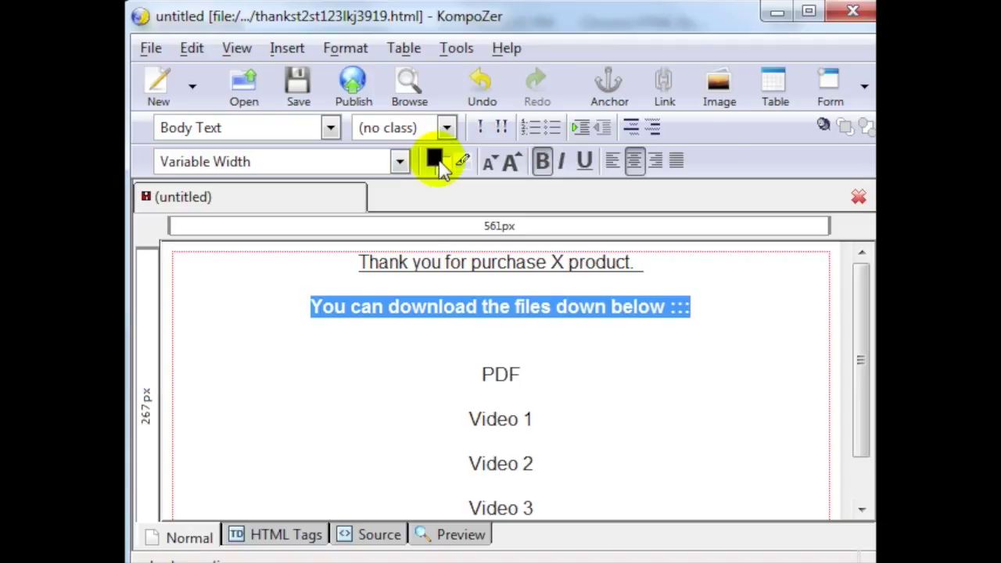
left_click(434, 160)
left_click(463, 355)
left_click(527, 504)
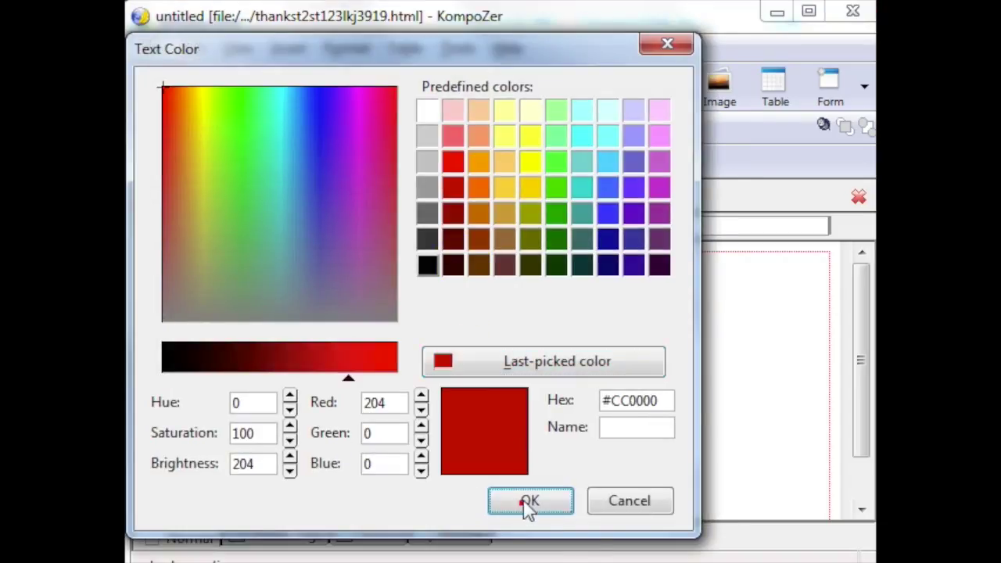
Step: Add a bold 'Bonuses :::' line below Video 4
left_click(601, 378)
scroll(603, 380, "down", 1)
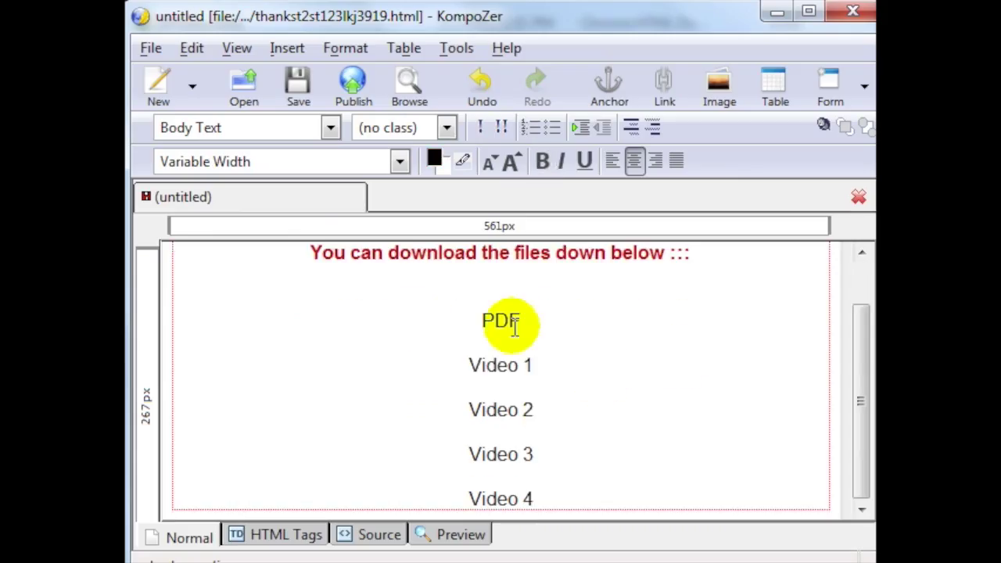
left_click_drag(438, 322, 565, 331)
left_click(578, 508)
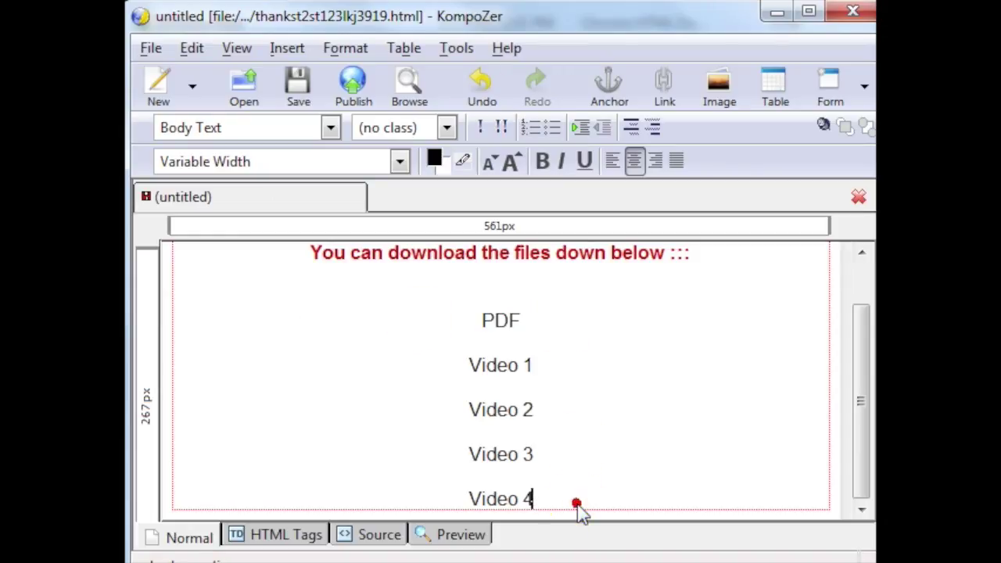
key("Return")
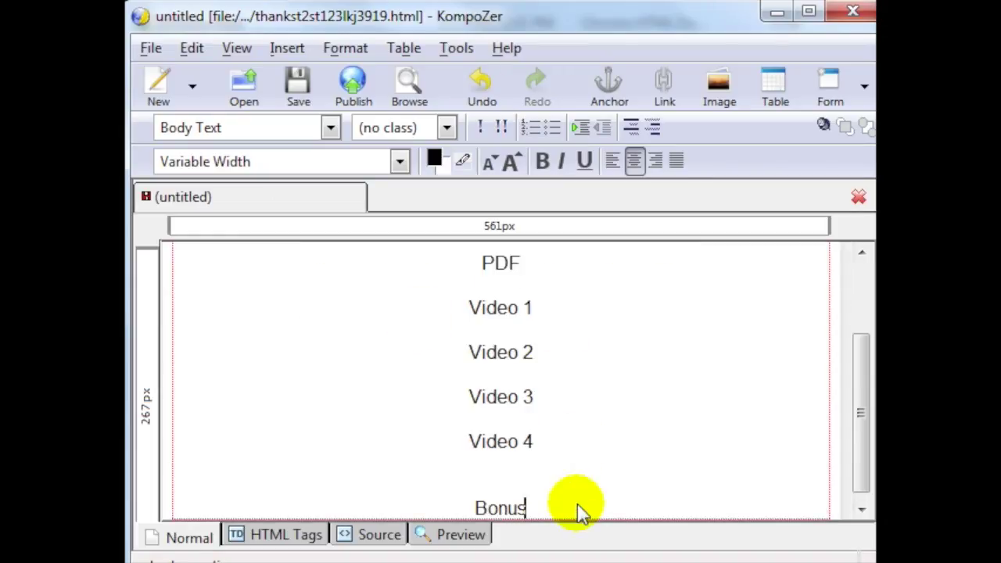
type("Bonuses :::")
key("shift+Home")
key("ctrl+b")
Step: Save the thank-you page
key("ctrl+s")
left_click(603, 313)
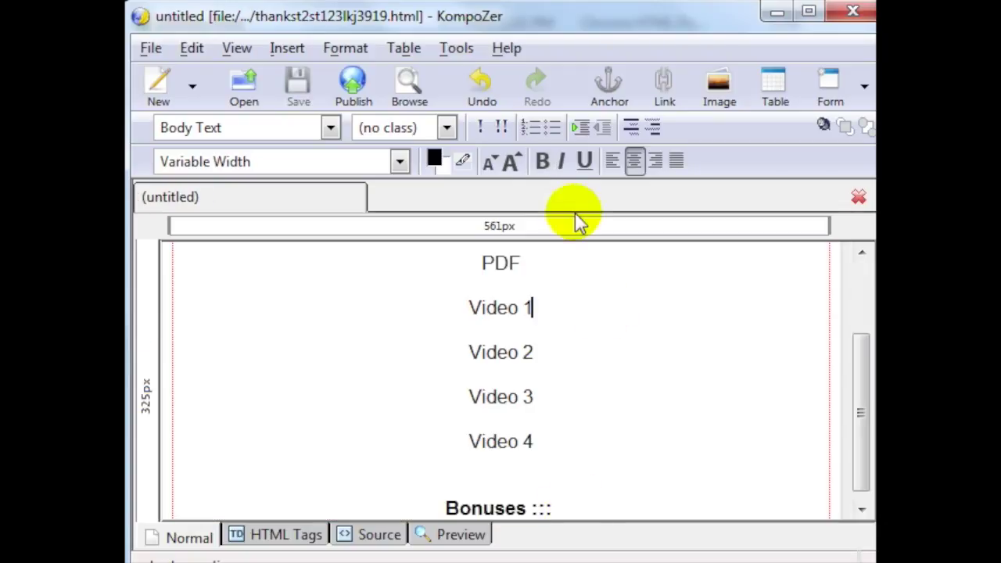
left_click_drag(540, 263, 483, 273)
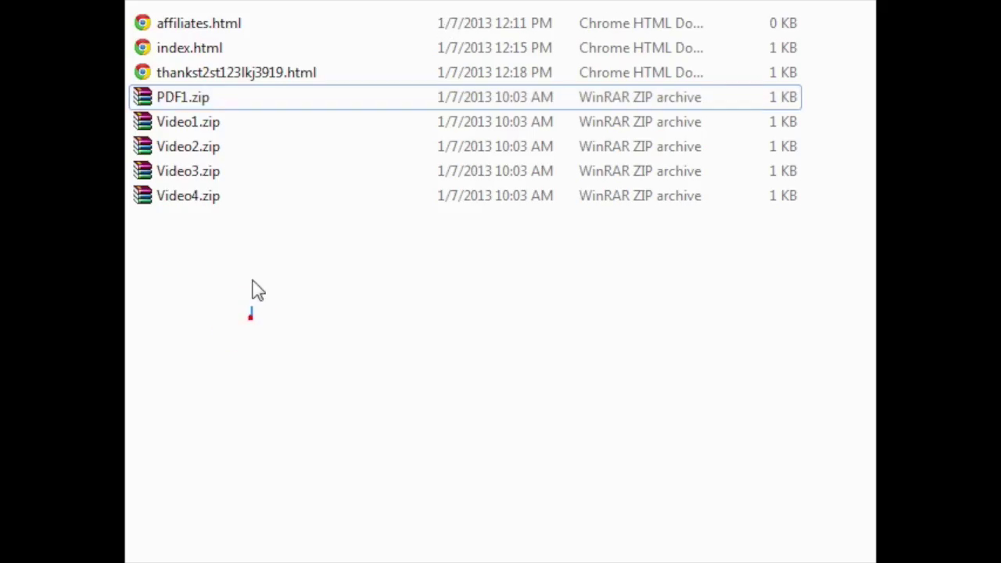
left_click_drag(251, 312, 252, 102)
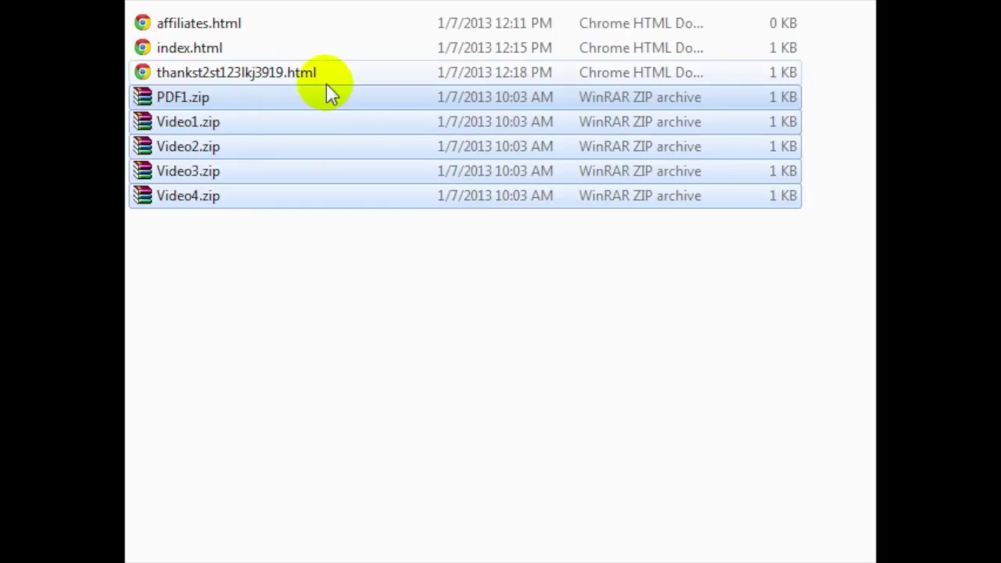
Step: Copy the PDF1.zip file name without renaming it, then return to KompoZer
left_click(196, 103)
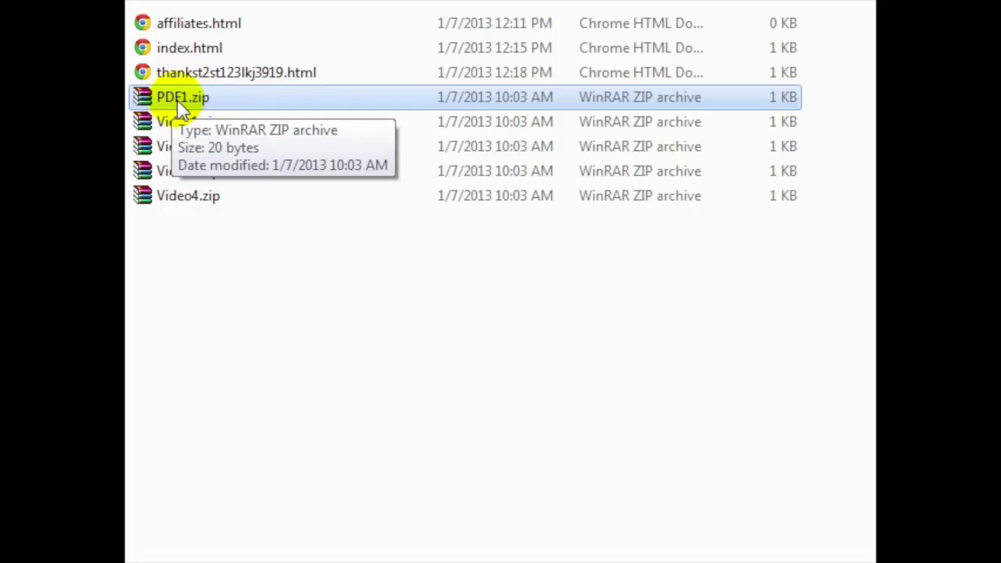
left_click(179, 99)
left_click(230, 97)
double_click(227, 97)
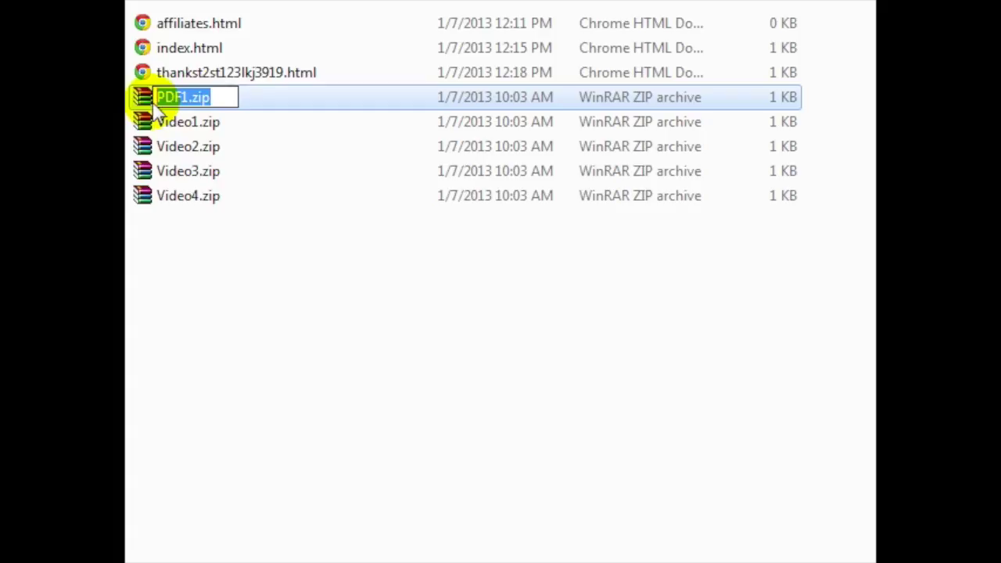
right_click(160, 106)
left_click(227, 174)
left_click(300, 304)
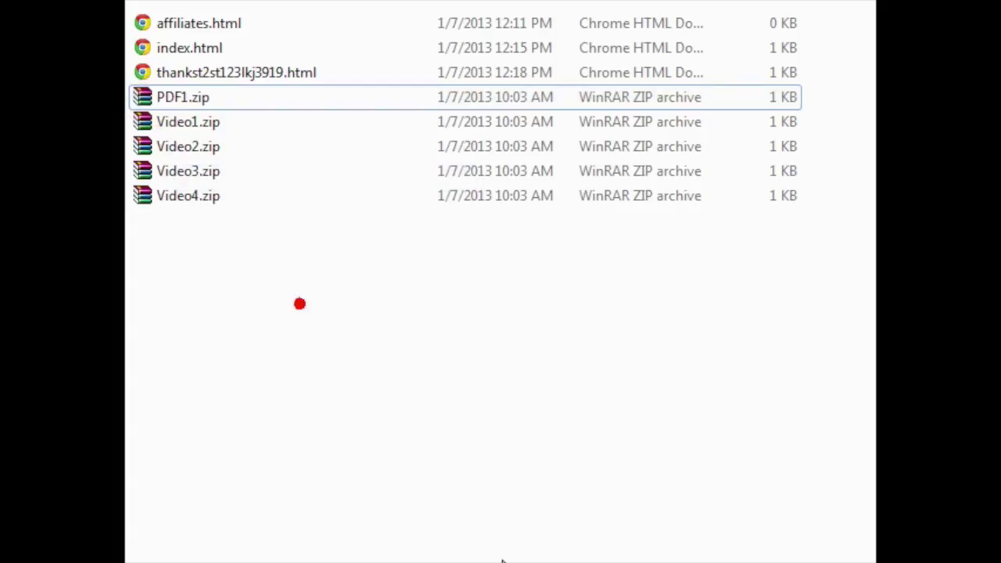
key("alt+Tab")
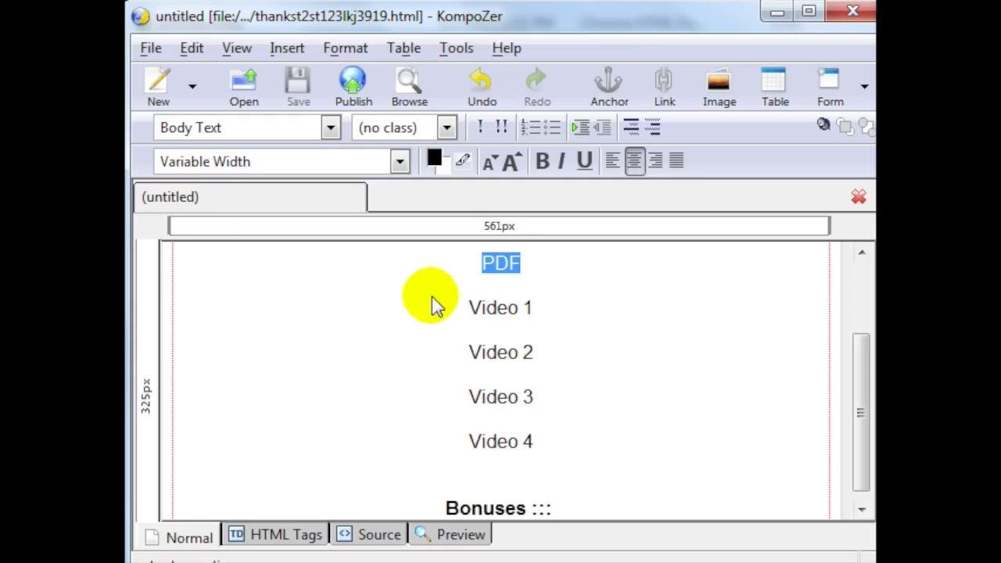
Step: Link the PDF text to PDF1.zip, opening in a new window with a relative path
left_click(524, 265)
left_click_drag(547, 266, 477, 268)
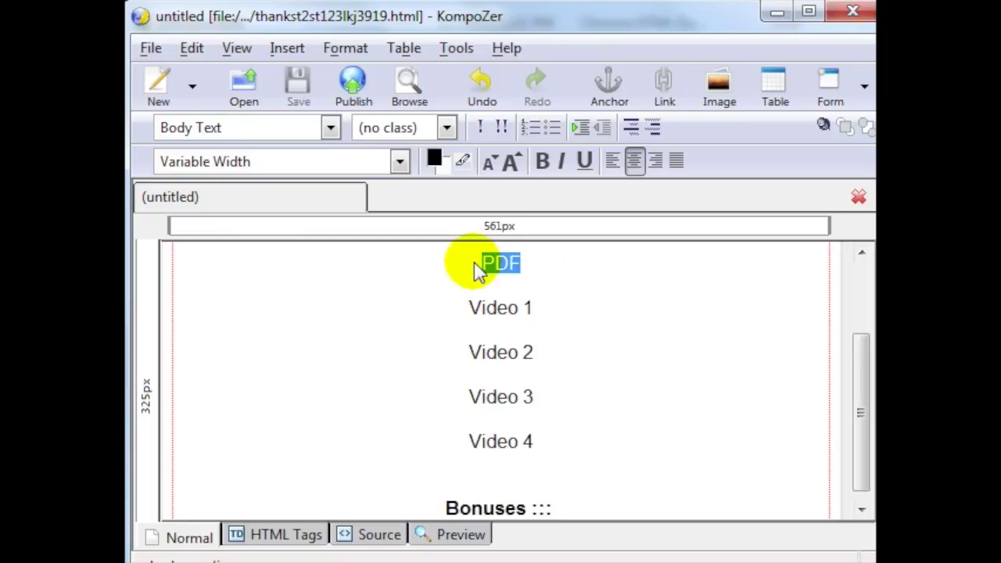
left_click(668, 88)
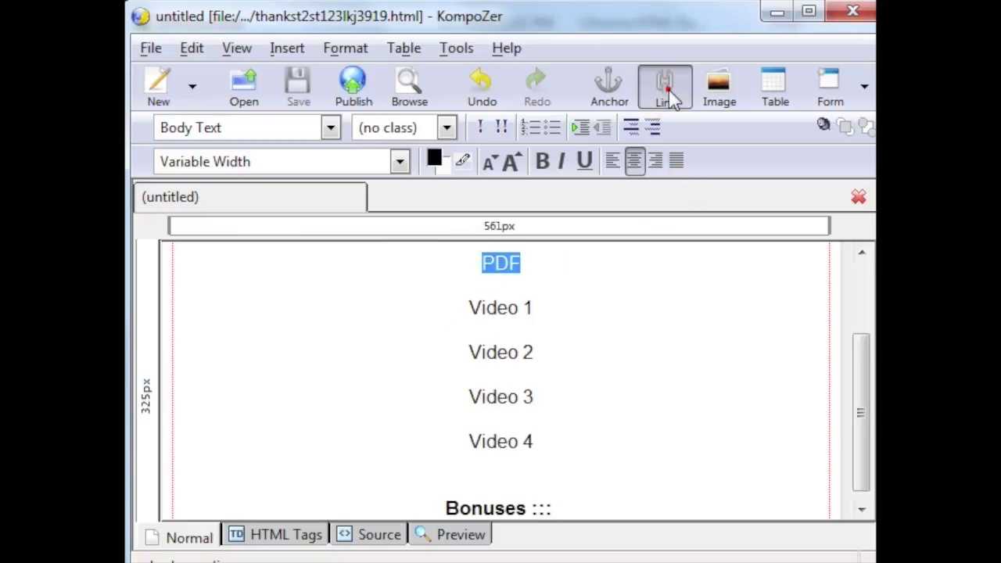
left_click_drag(659, 74, 535, 67)
key("ctrl+v")
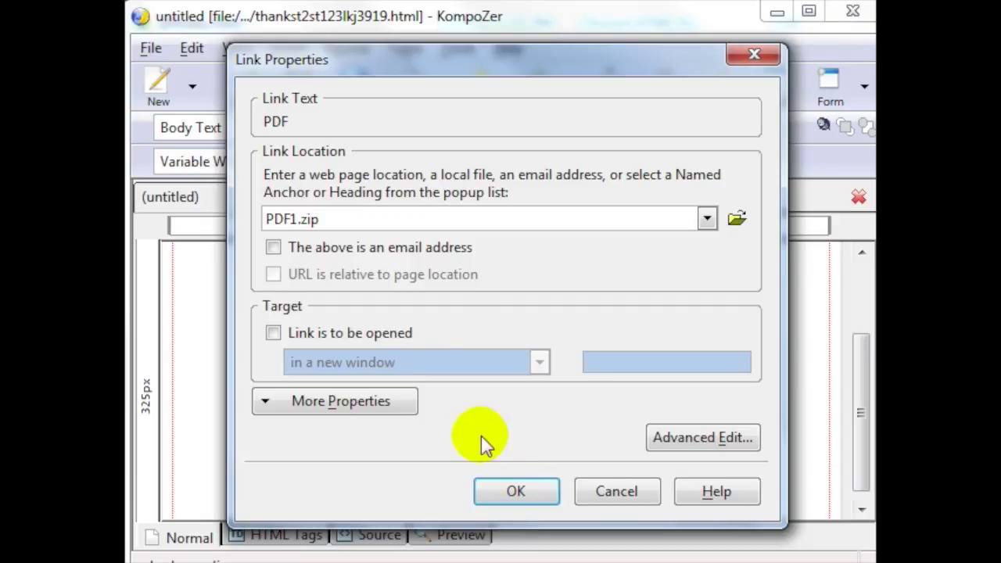
left_click(375, 334)
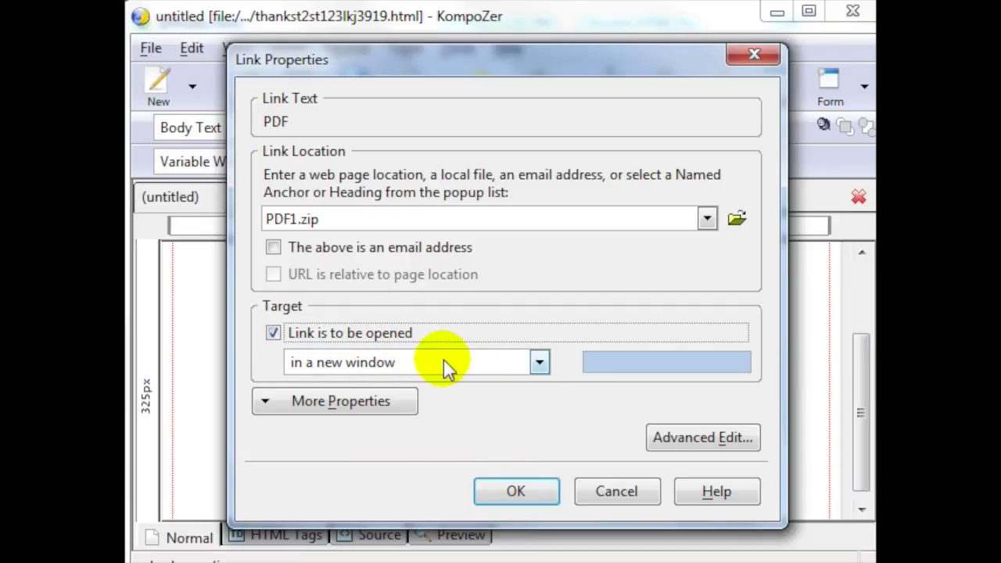
left_click(532, 494)
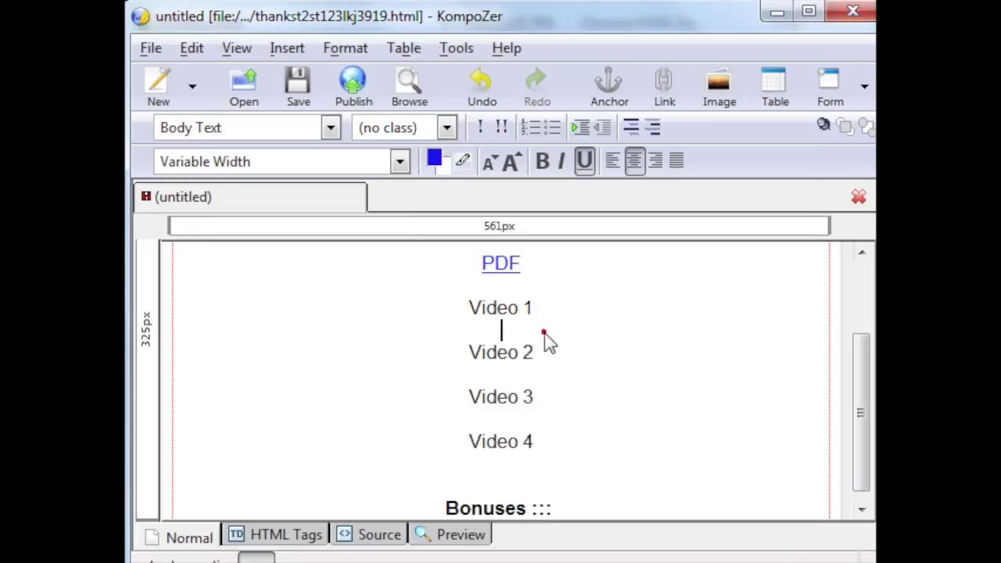
left_click(544, 332)
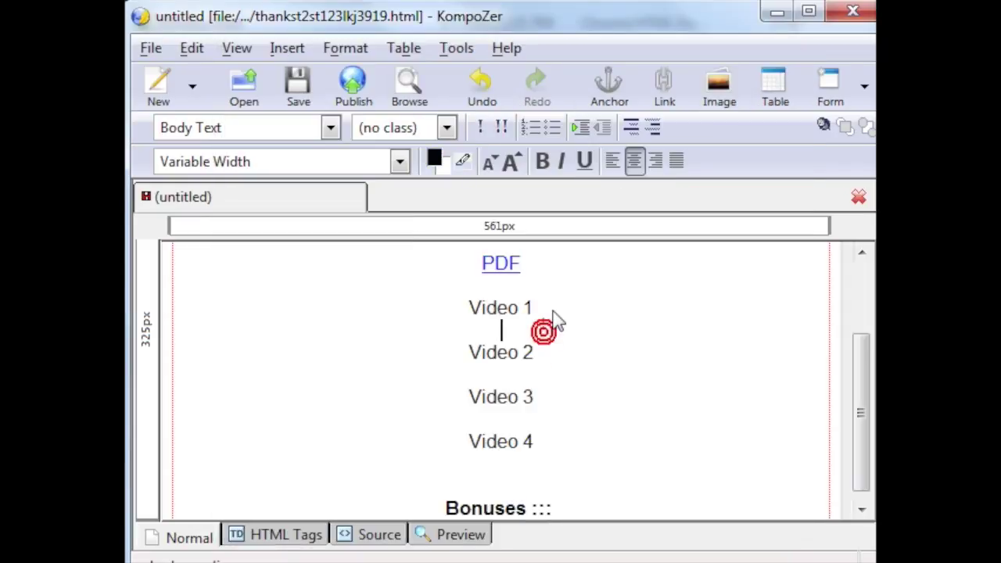
left_click(494, 263)
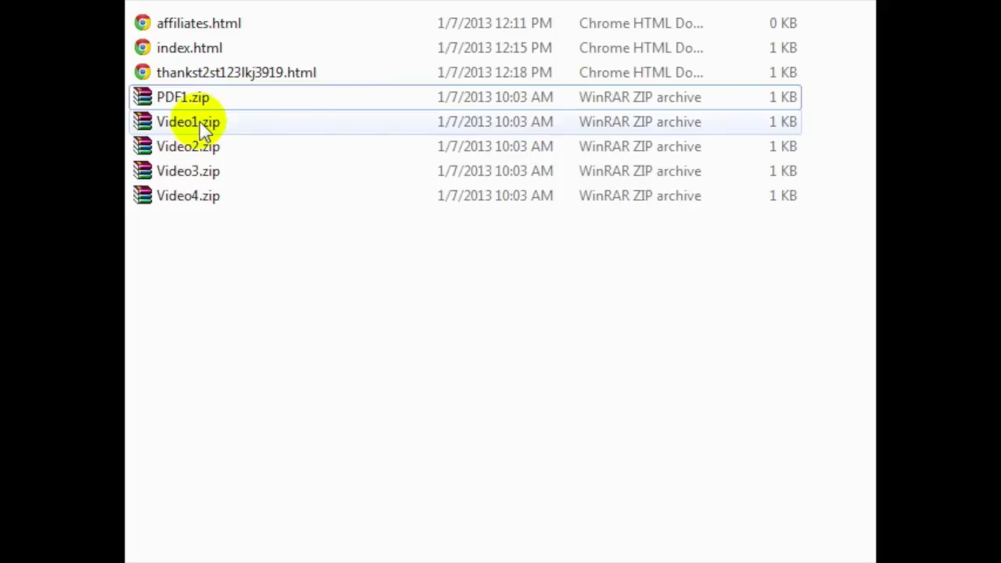
Step: Copy the Video1.zip name and link the Video 1 text to it, opening in a new window
left_click(202, 125)
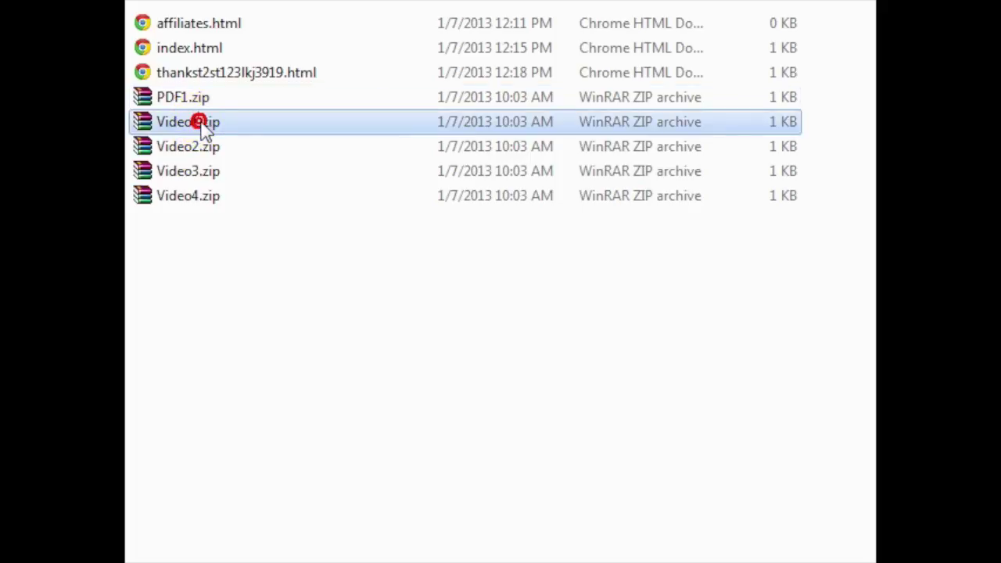
double_click(237, 119)
key("ctrl+c")
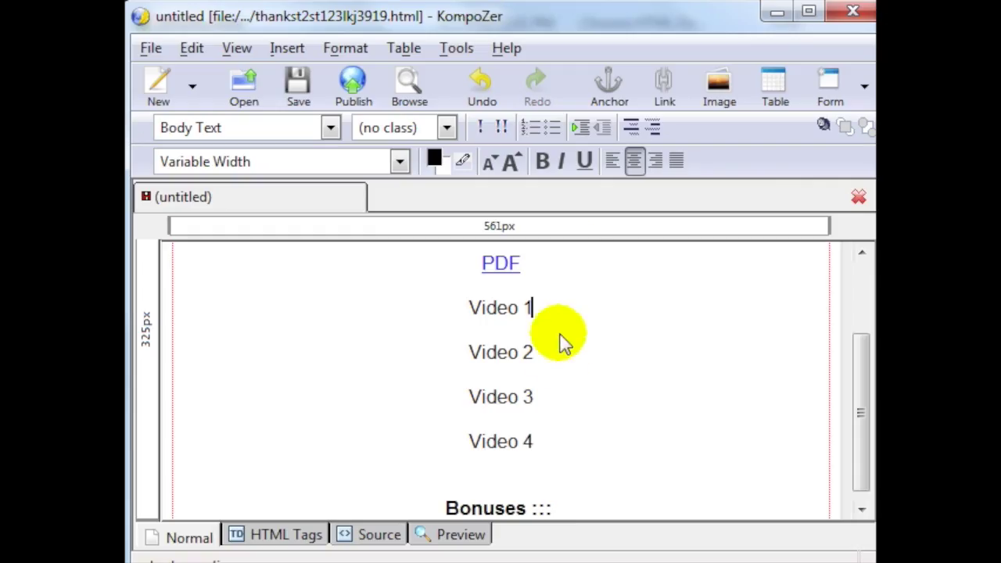
left_click(434, 306, "shift")
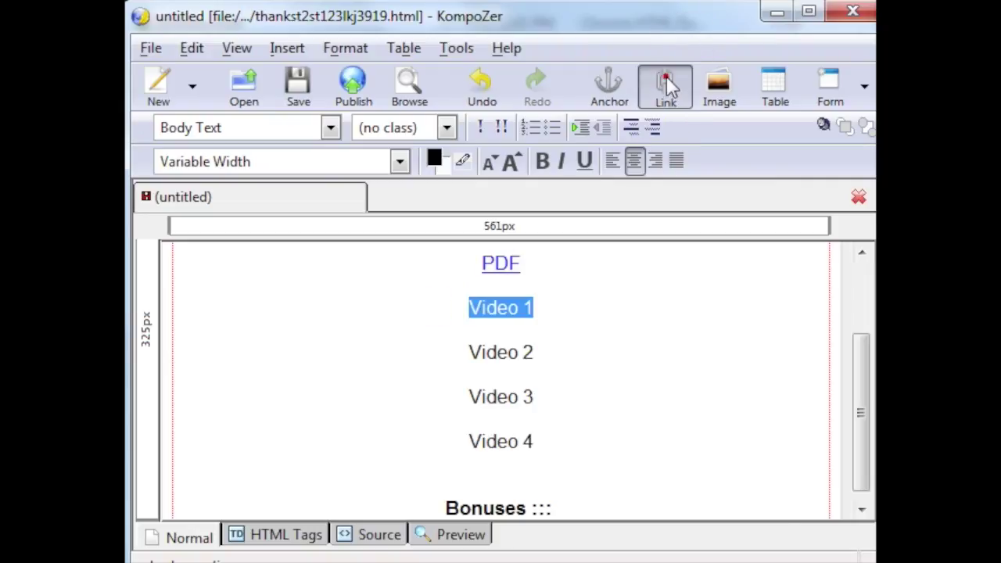
left_click(664, 86)
key("ctrl+v")
left_click(406, 332)
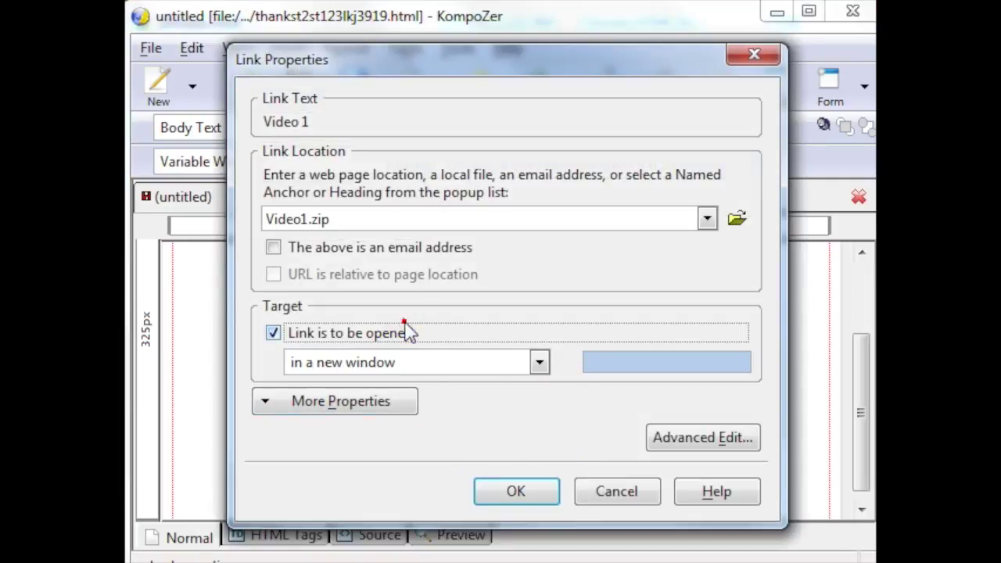
left_click(514, 490)
left_click(555, 356)
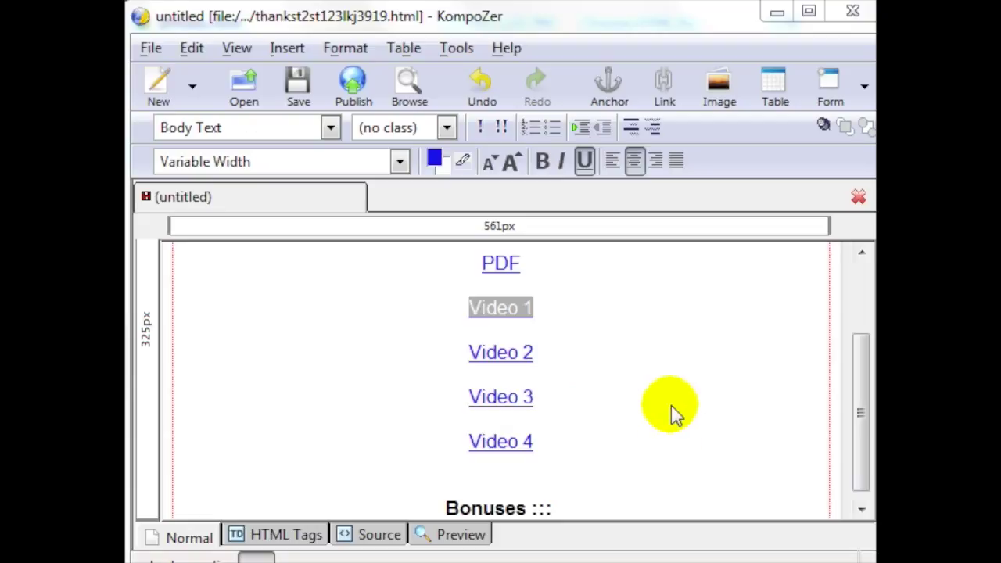
left_click(577, 319)
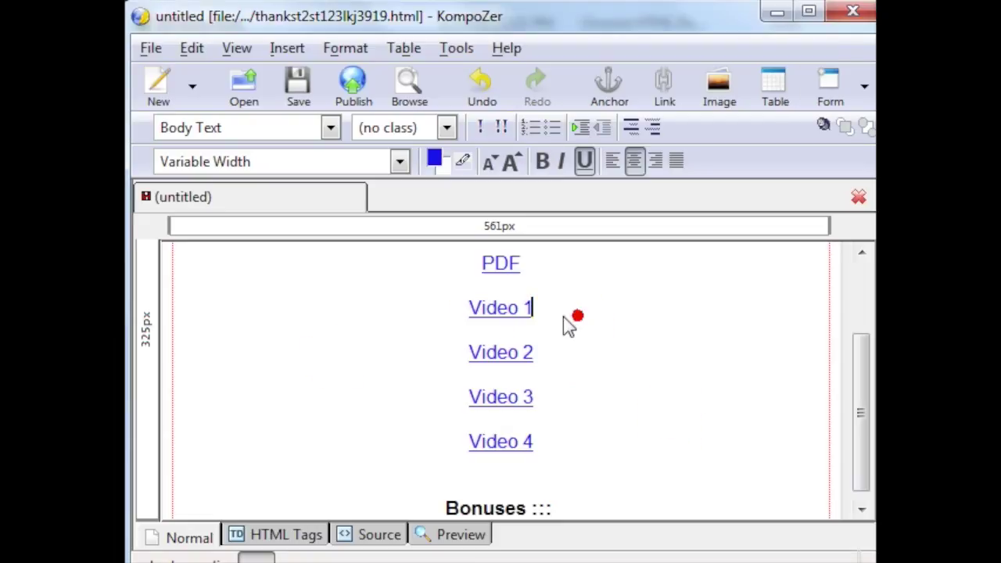
double_click(494, 307)
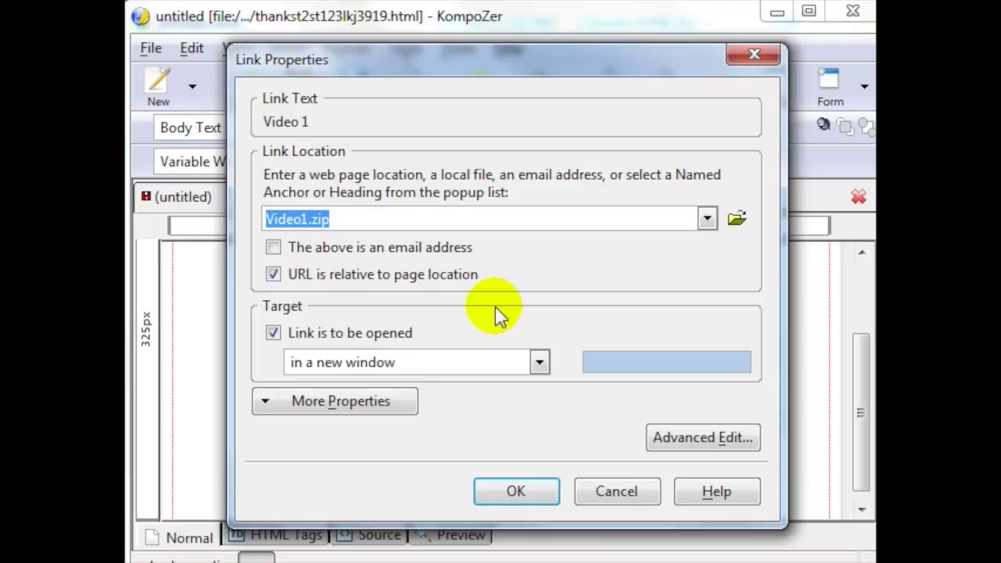
left_click(515, 491)
Step: Confirm the Video 2 and Video 3 links and set the Video 4 link to Video4.zip
double_click(512, 352)
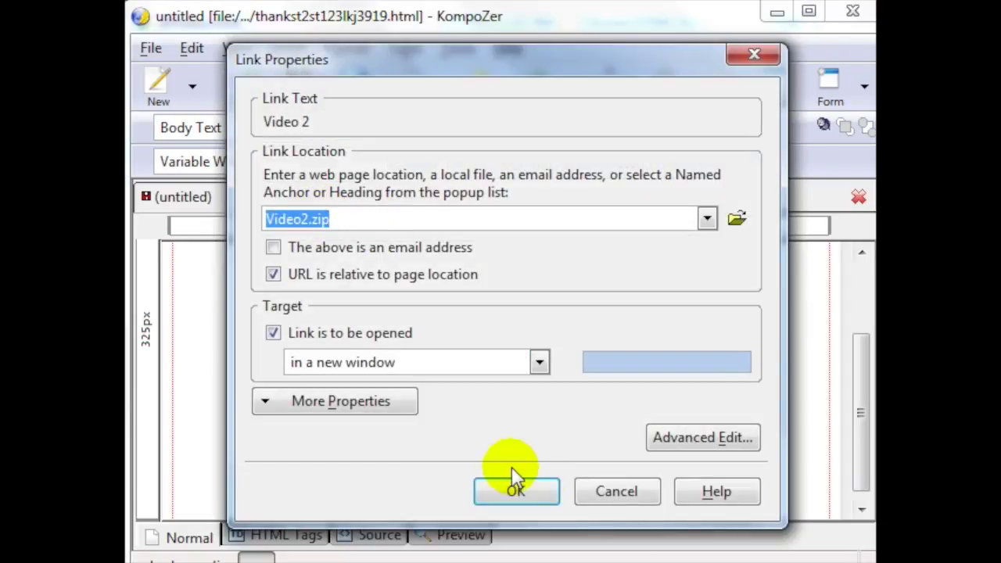
left_click(537, 487)
double_click(518, 400)
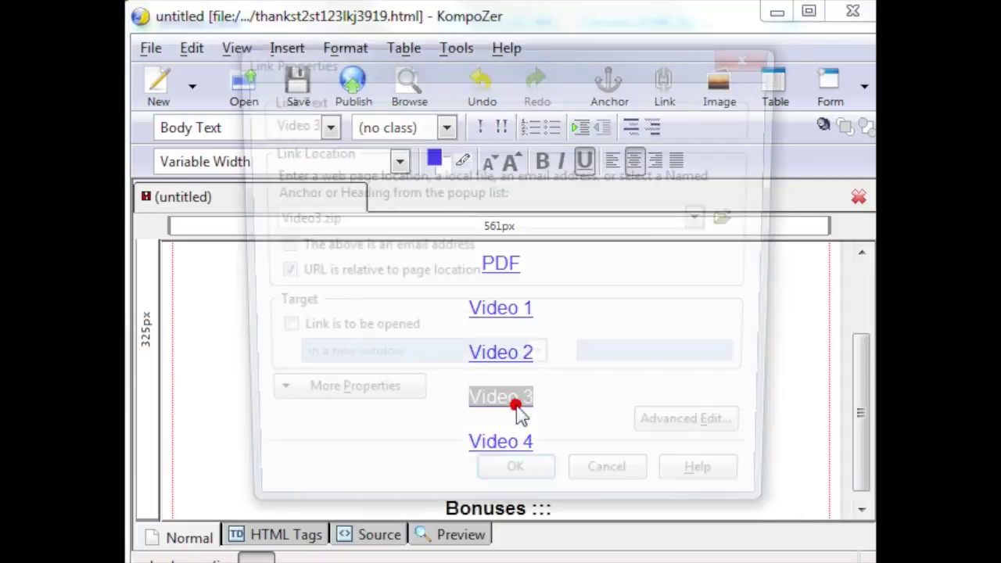
left_click(523, 485)
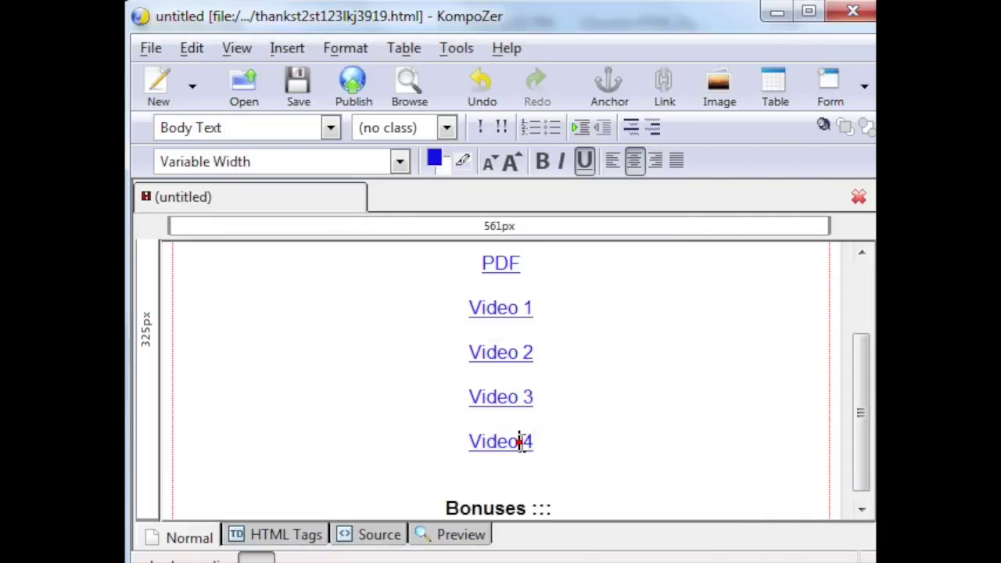
double_click(516, 440)
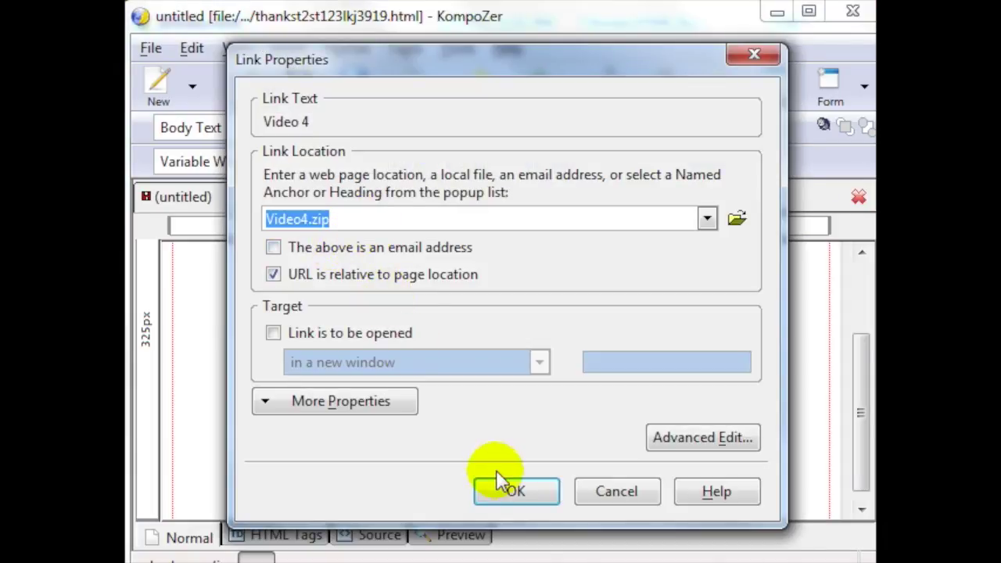
left_click(324, 219)
double_click(364, 223)
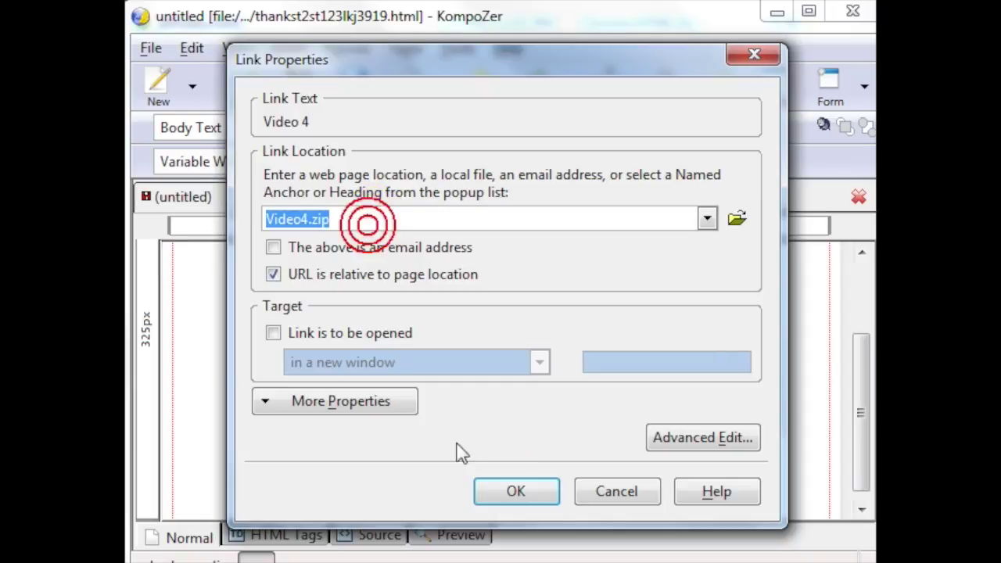
left_click(522, 498)
Step: Save the thank-you page and close KompoZer
left_click(300, 95)
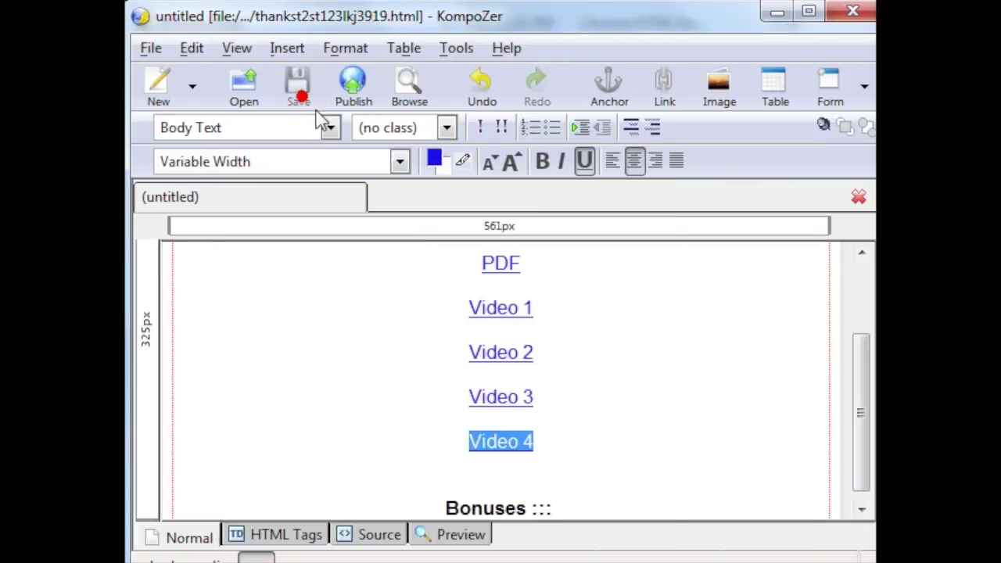
left_click(634, 311)
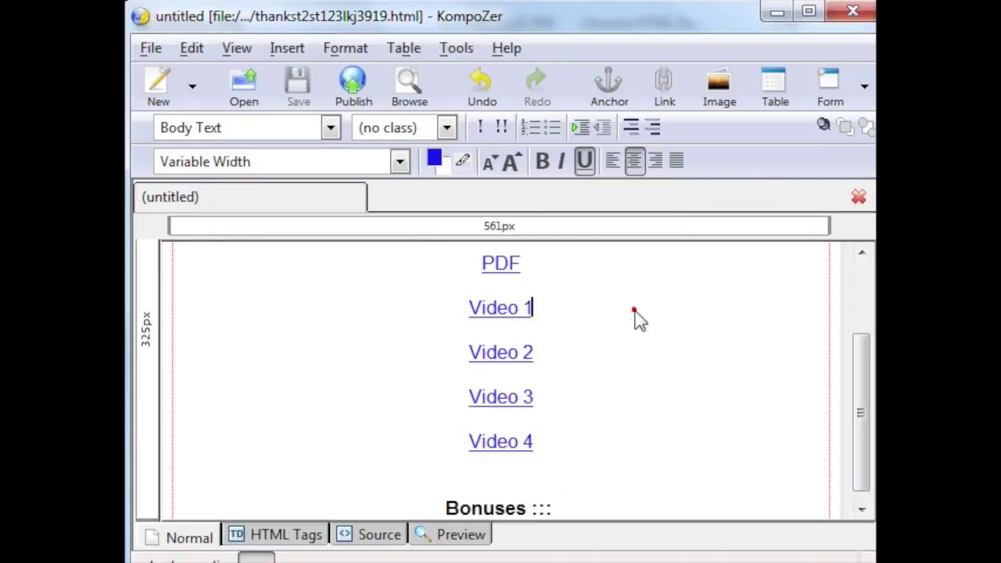
left_click(854, 14)
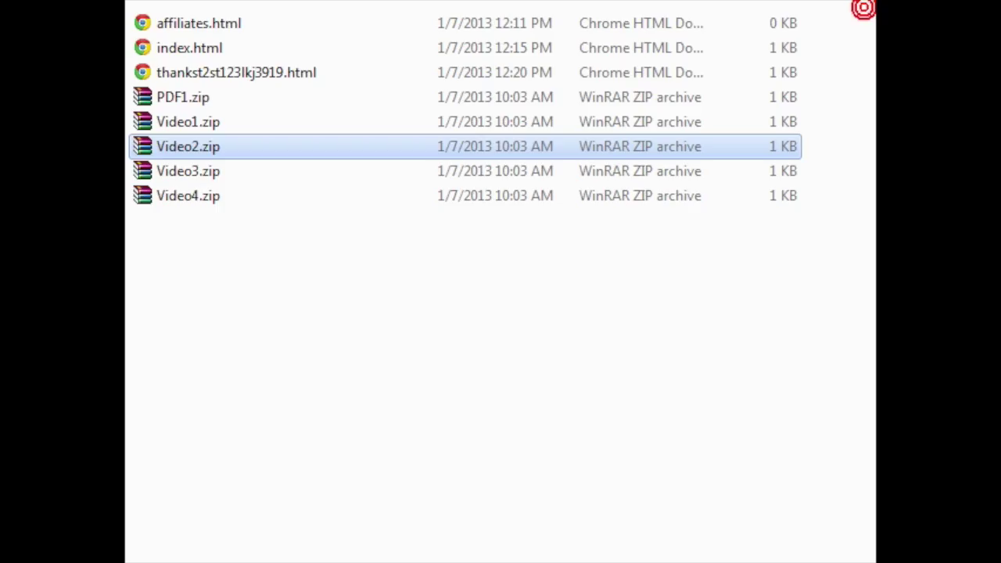
Step: Open affiliates.html from the site folder with Composer (KompoZer) via Open with
left_click(272, 75)
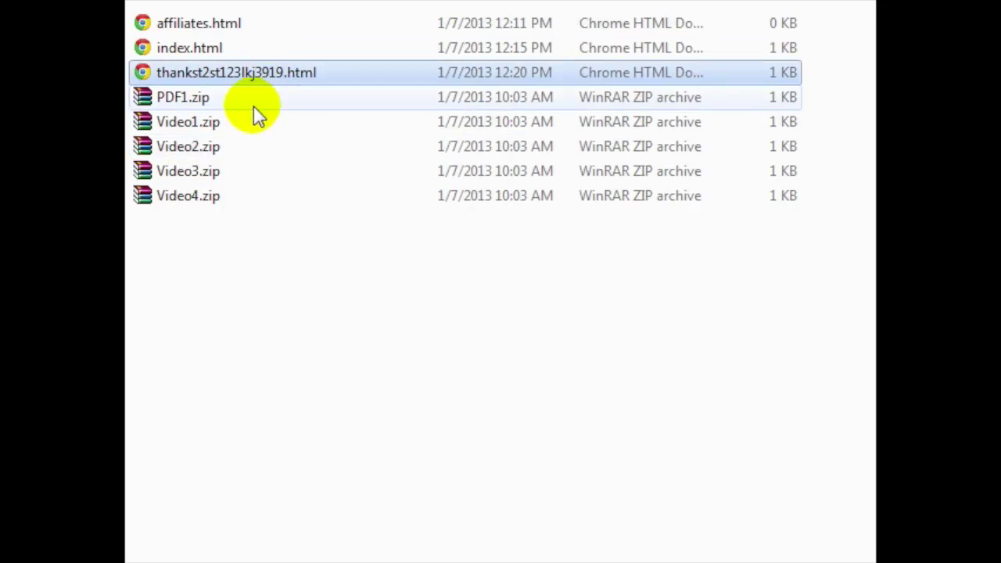
left_click_drag(259, 250, 213, 98)
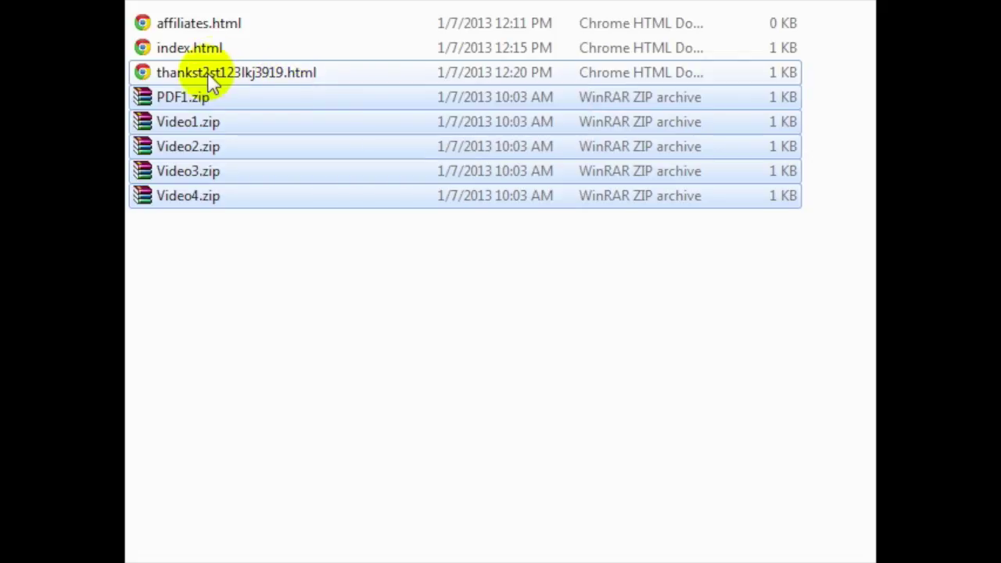
left_click(244, 28)
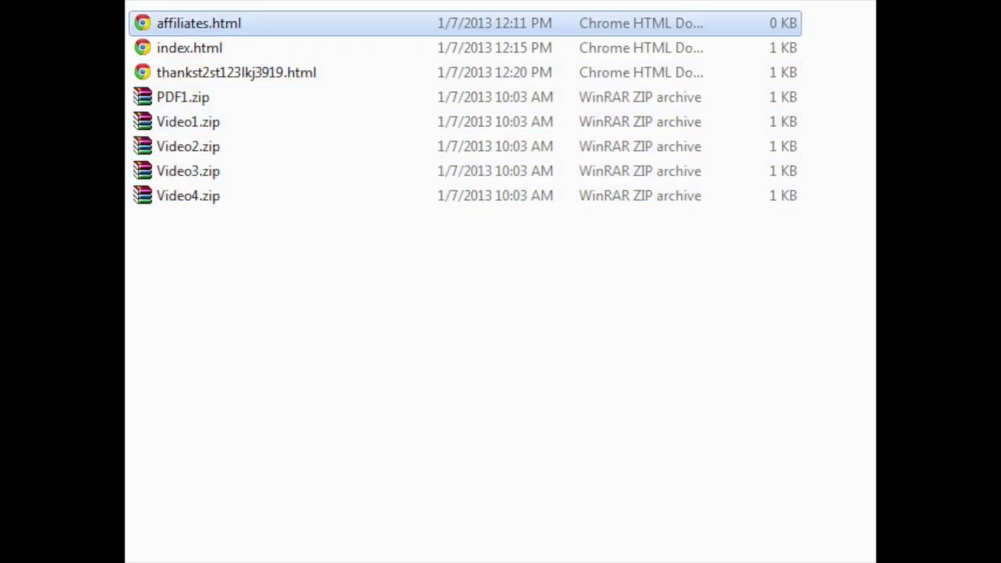
left_click(157, 32)
right_click(163, 28)
left_click(221, 85)
left_click(548, 88)
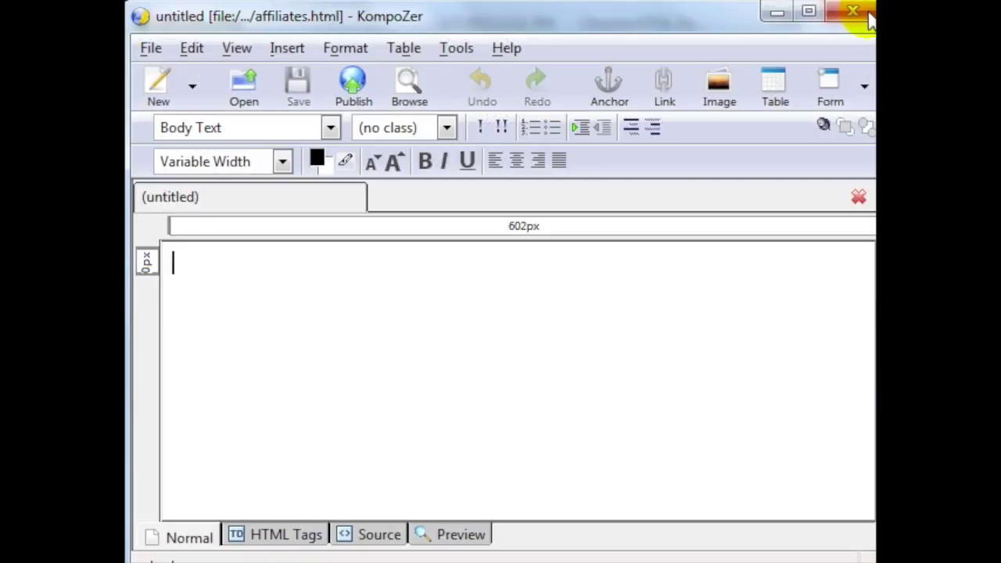
Step: Centre the page text and type 'Affiliates Promotional Tools' and 'Short Description about your product'
left_click(429, 323)
left_click(517, 161)
type("Affiliates F")
key("BackSpace")
type("Promotional Tools")
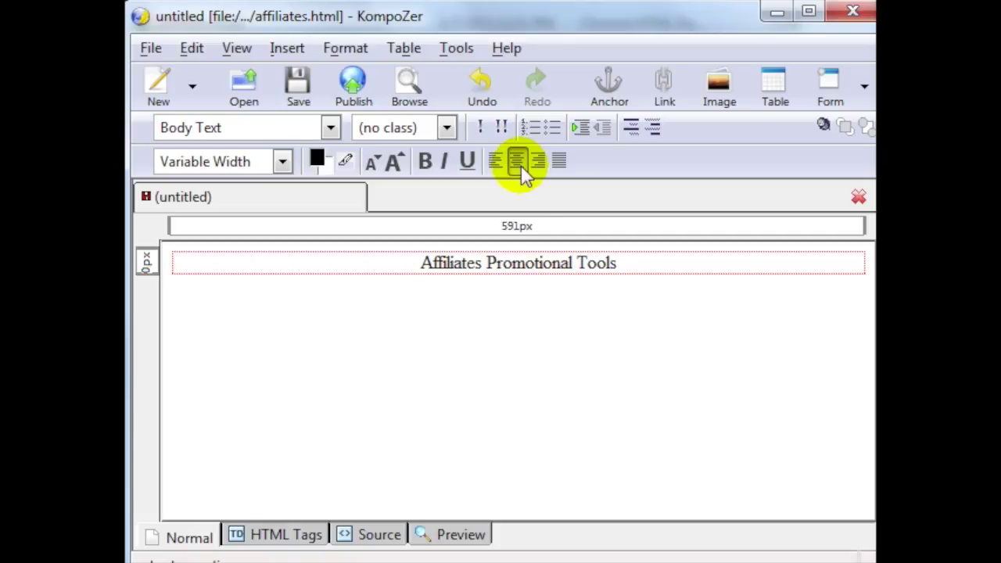
type("Description")
key("Return")
key("Return")
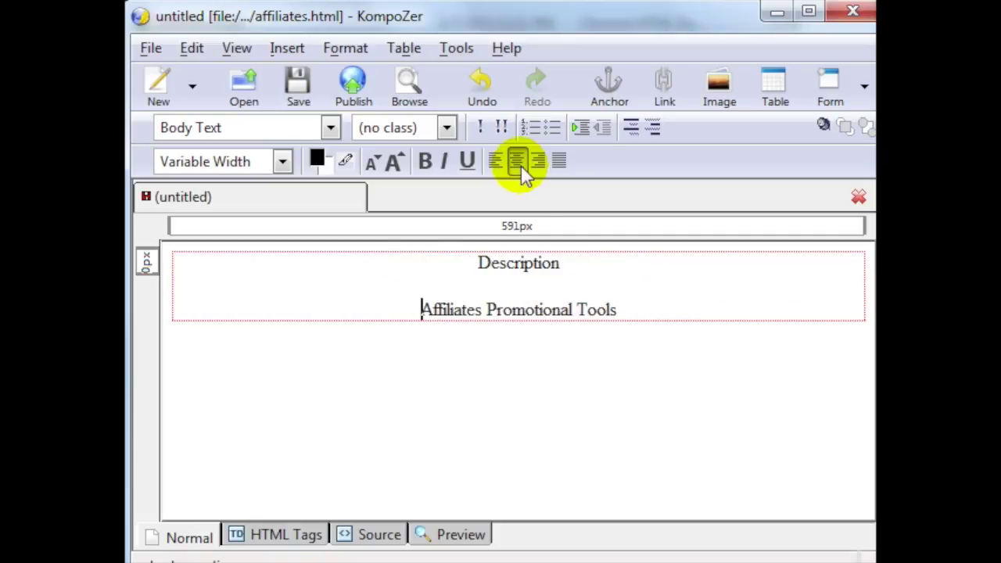
key("Up")
key("Up")
type("Short")
key("End")
type("about your product")
Step: Add lines on affiliate commissions, payment speed, and begin 'Include - the' before the heading
key("Return")
key("Return")
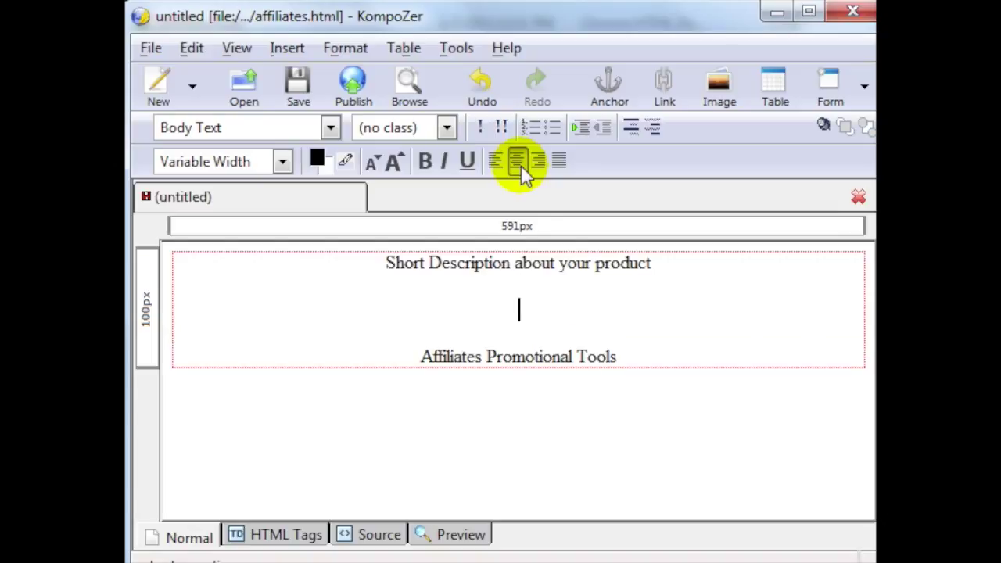
type("What your affiliates will make in terms of commissio")
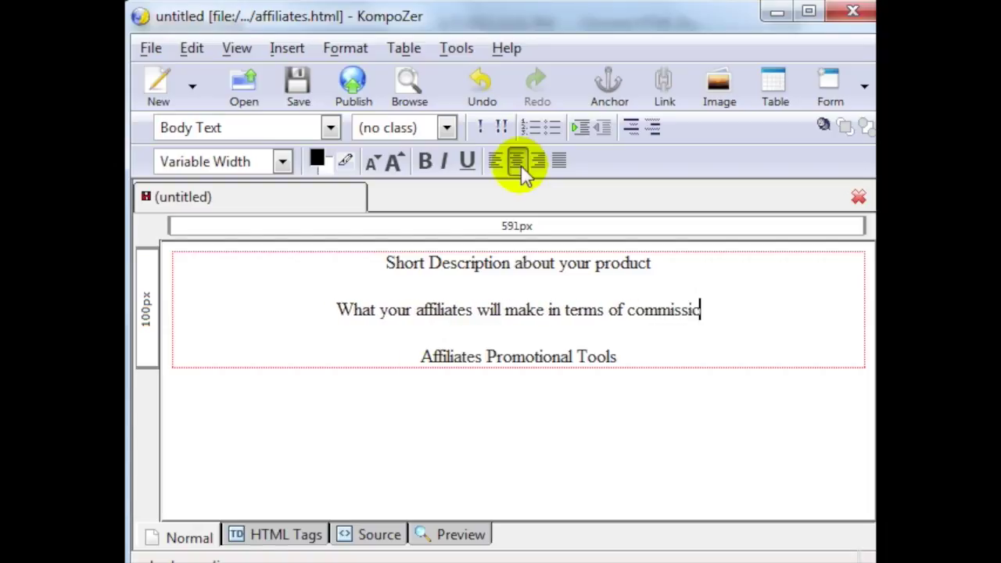
type("ns")
key("Return")
key("Return")
type("Tell")
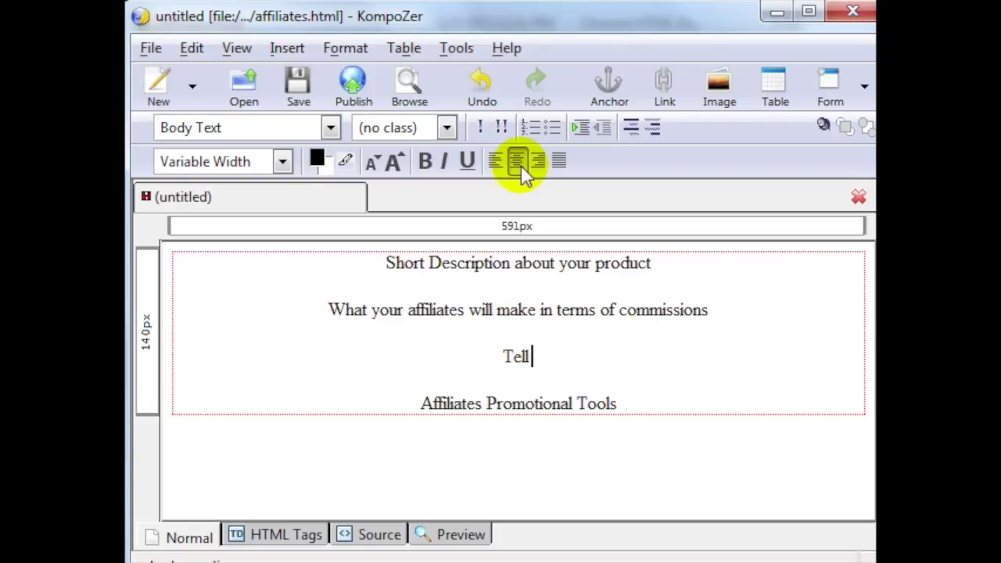
type(" them, how fast they will get paid (Instantly")
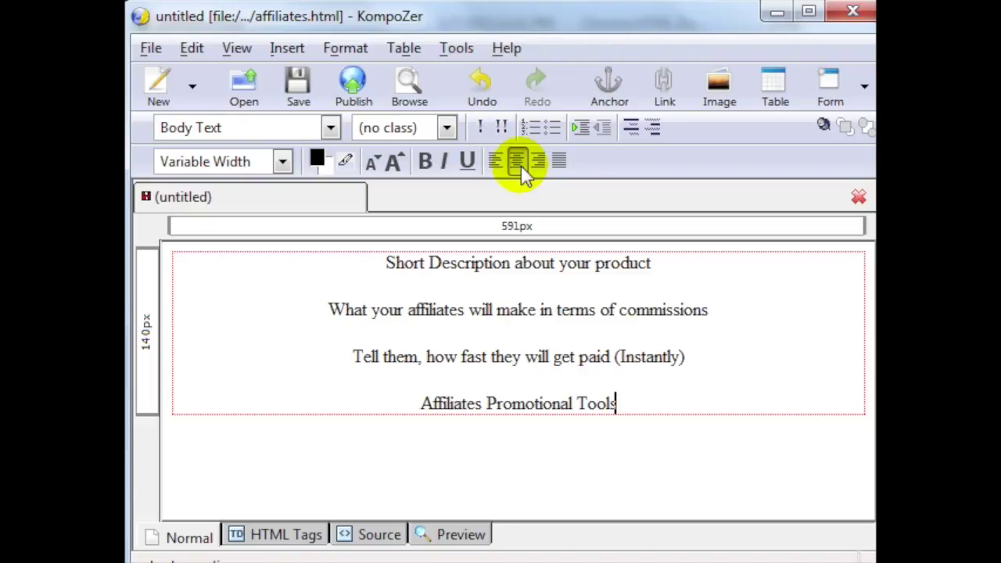
type("Include - ")
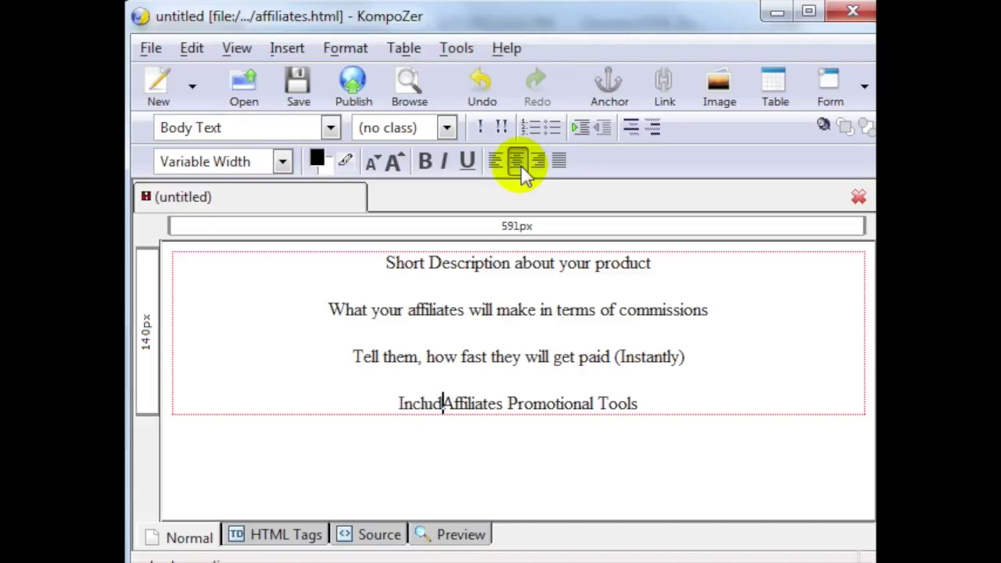
type("the")
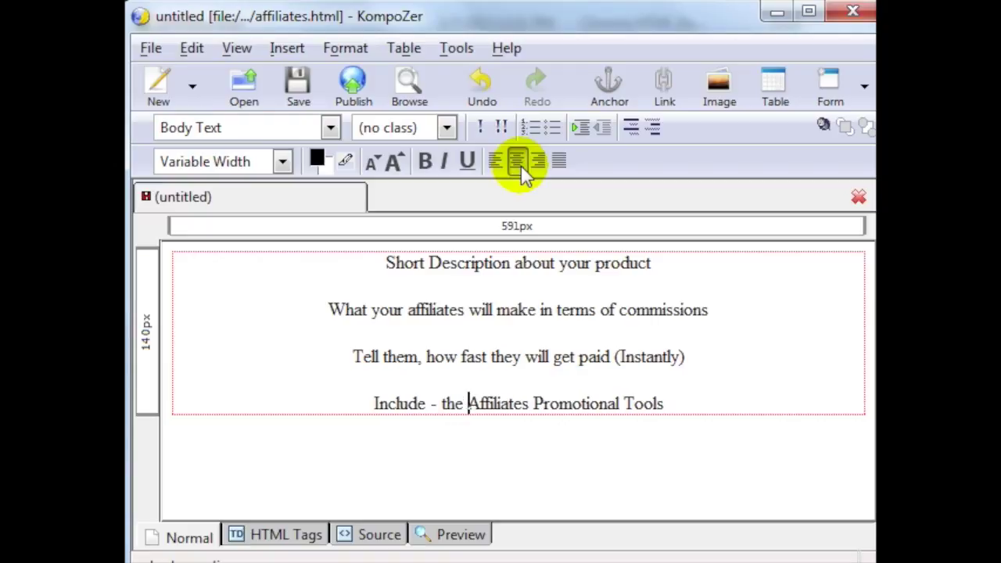
Step: Save affiliates.html through the File menu (Alt+F, S) and close KompoZer
key("alt+f")
key("s")
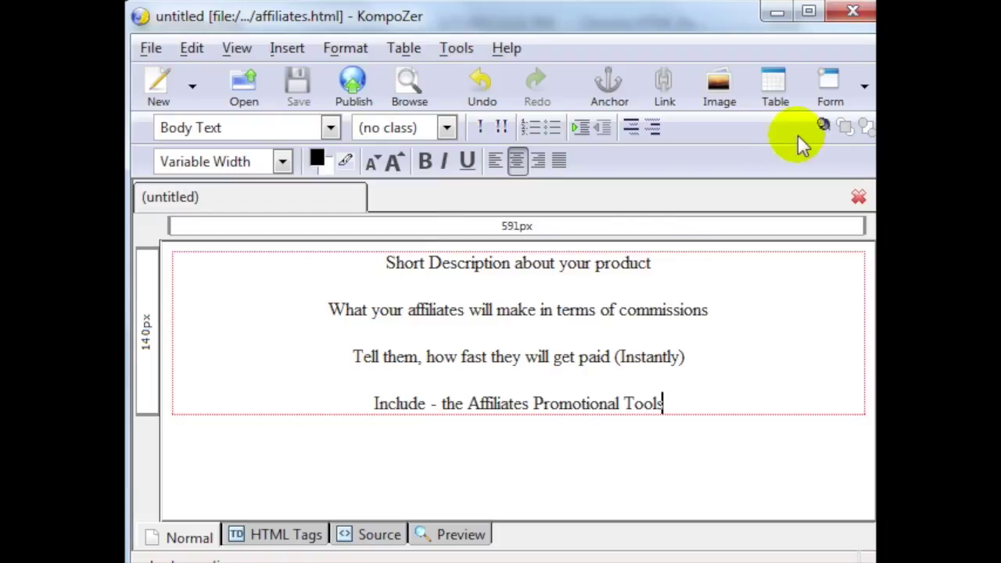
left_click(854, 12)
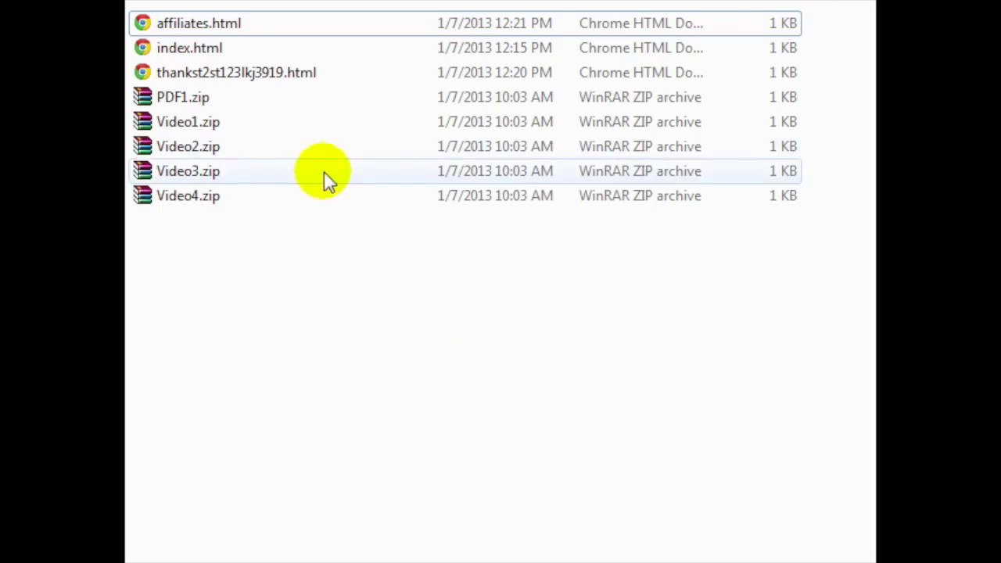
Step: Open index.html and the other site pages in Google Chrome
left_click(222, 44)
left_click(225, 46)
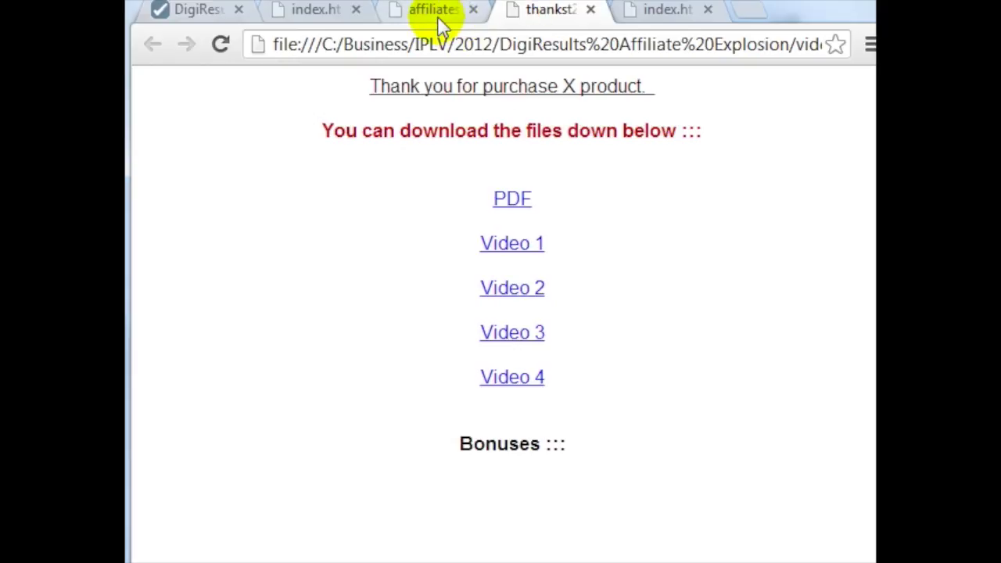
Step: View the affiliates page, then test the PDF and Video 1–4 download links on the thank-you page
left_click(437, 17)
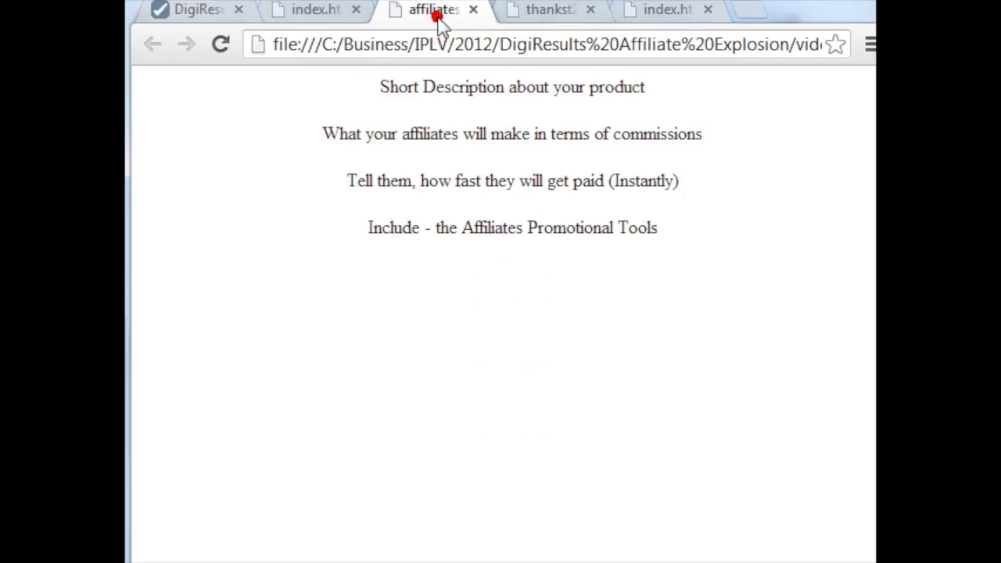
left_click(544, 11)
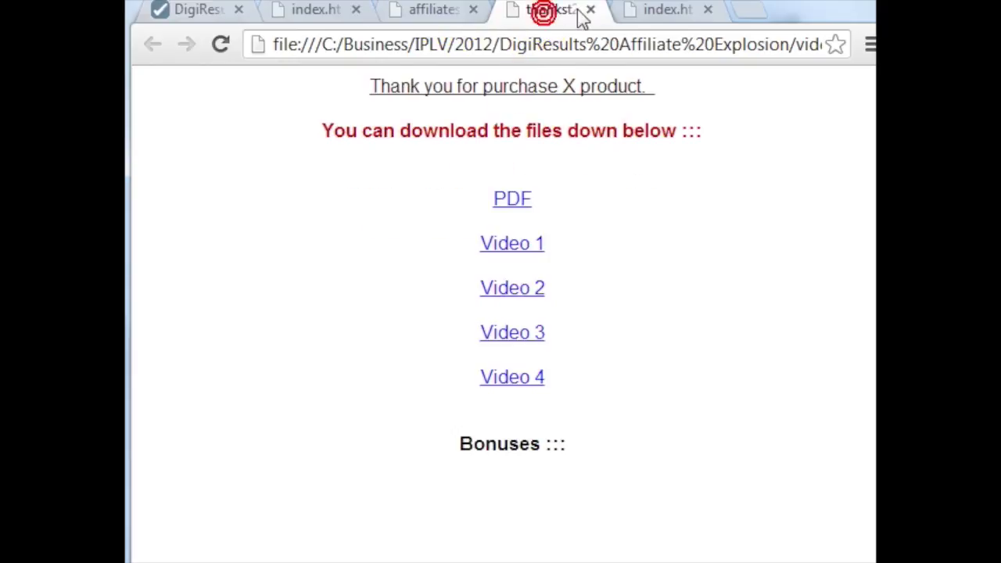
left_click(529, 207)
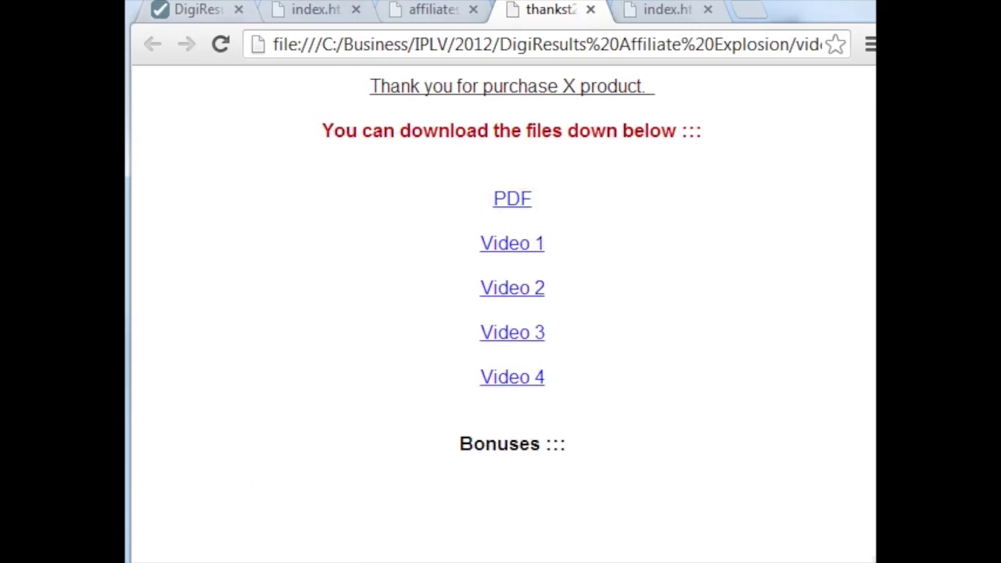
left_click(531, 244)
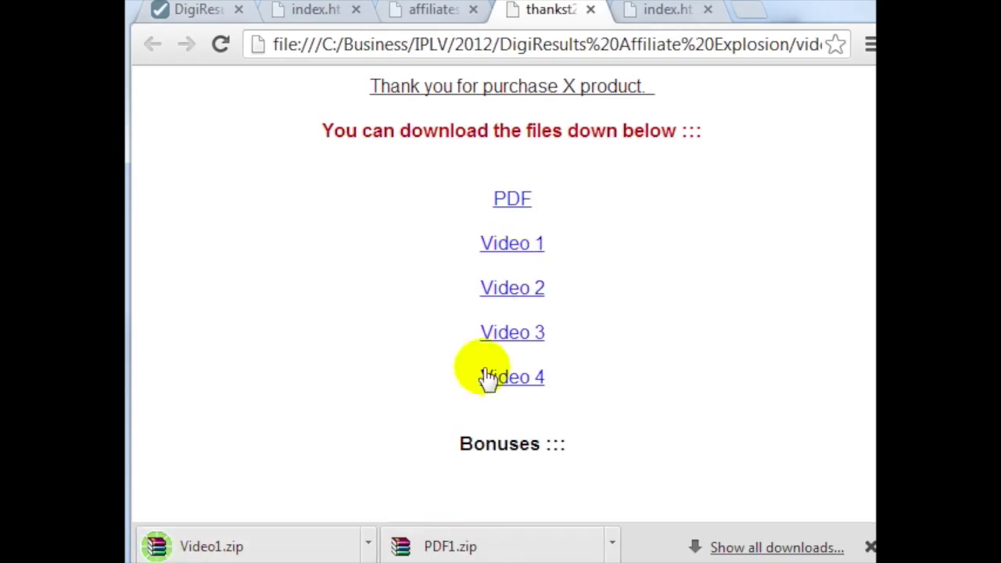
left_click(512, 286)
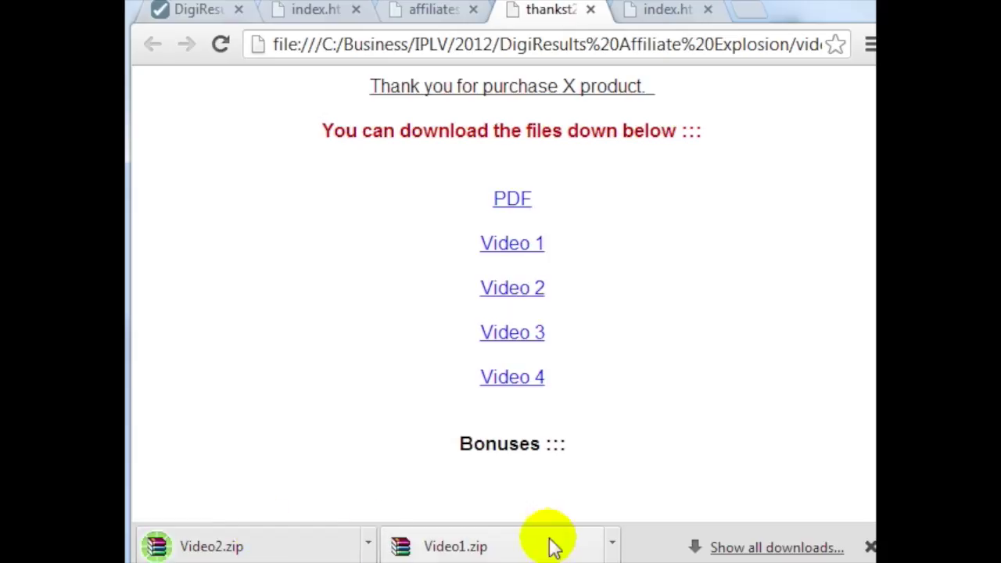
left_click(514, 333)
left_click(514, 378)
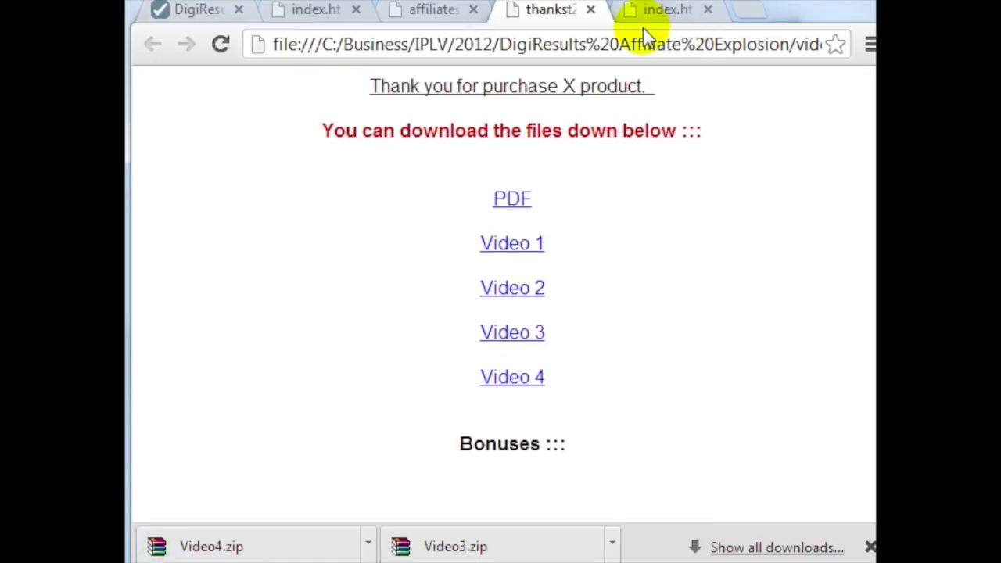
left_click(869, 546)
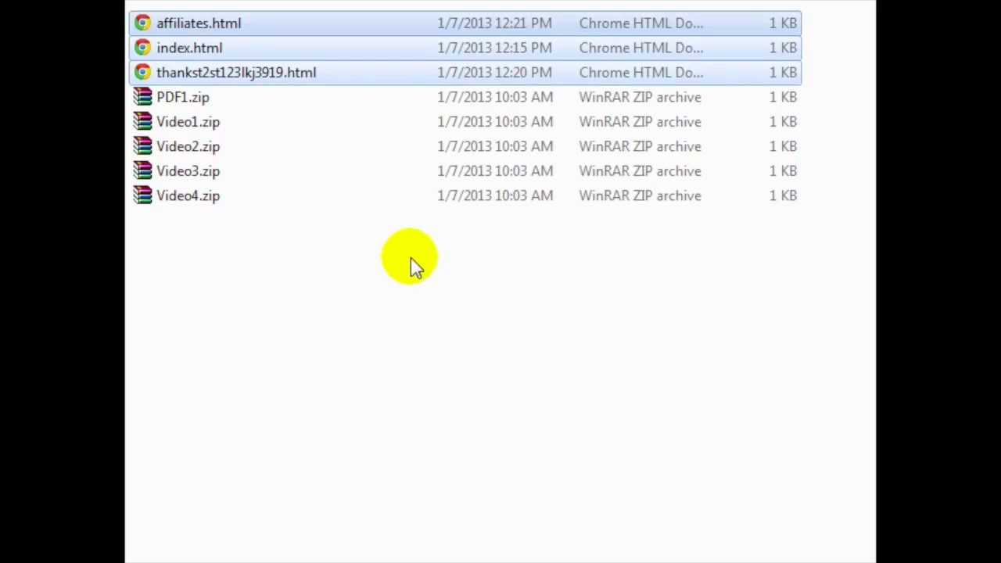
Step: Select all eight site files, then bring up the Start menu to launch FileZilla
left_click(408, 257)
left_click_drag(408, 279, 312, 25)
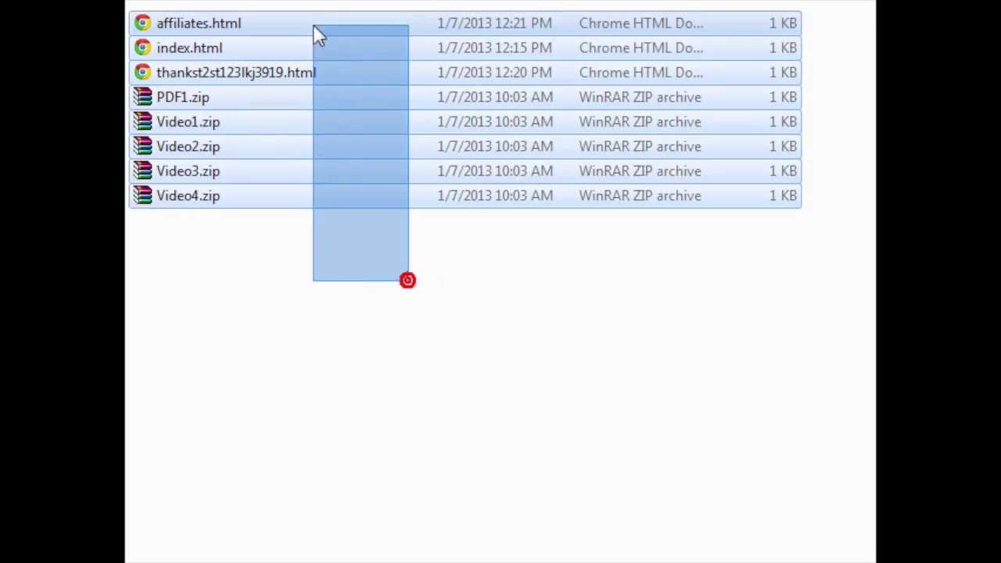
left_click(363, 398)
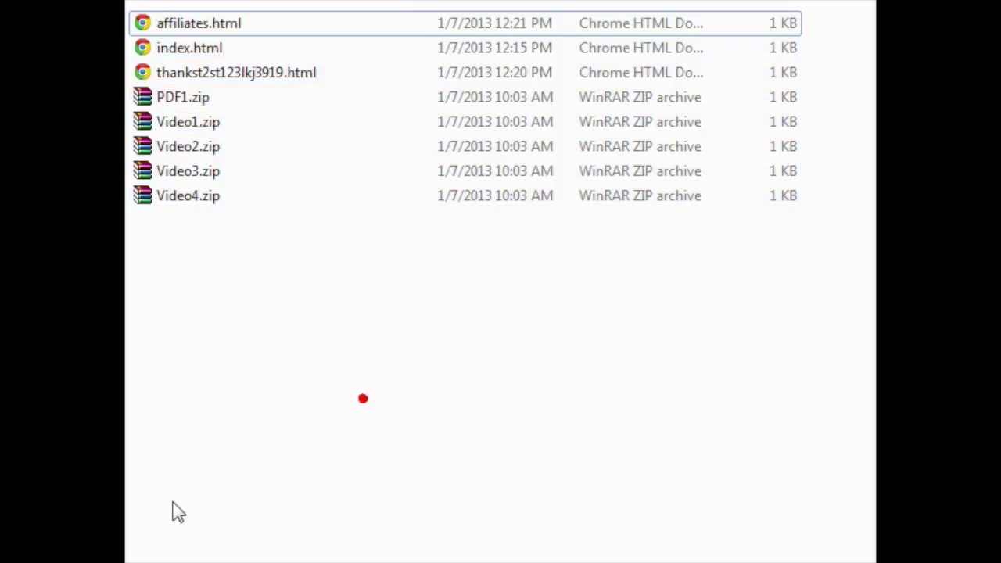
key("super")
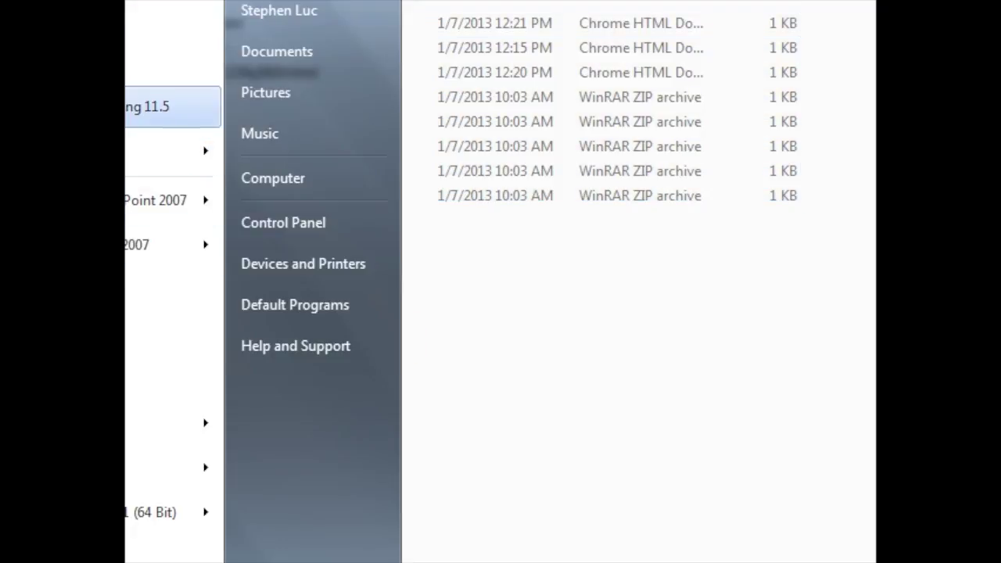
left_click(726, 508)
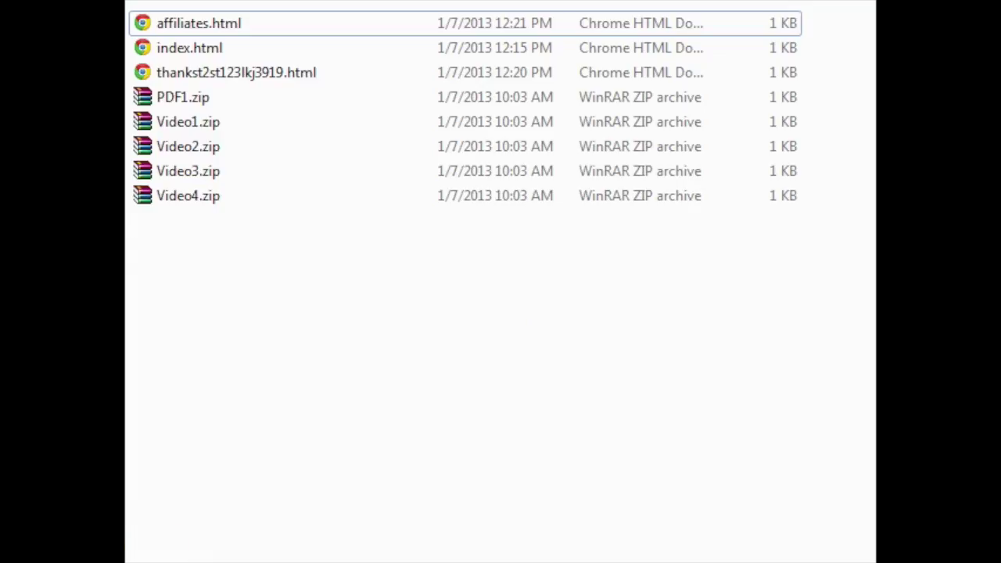
key("super")
left_click(713, 393)
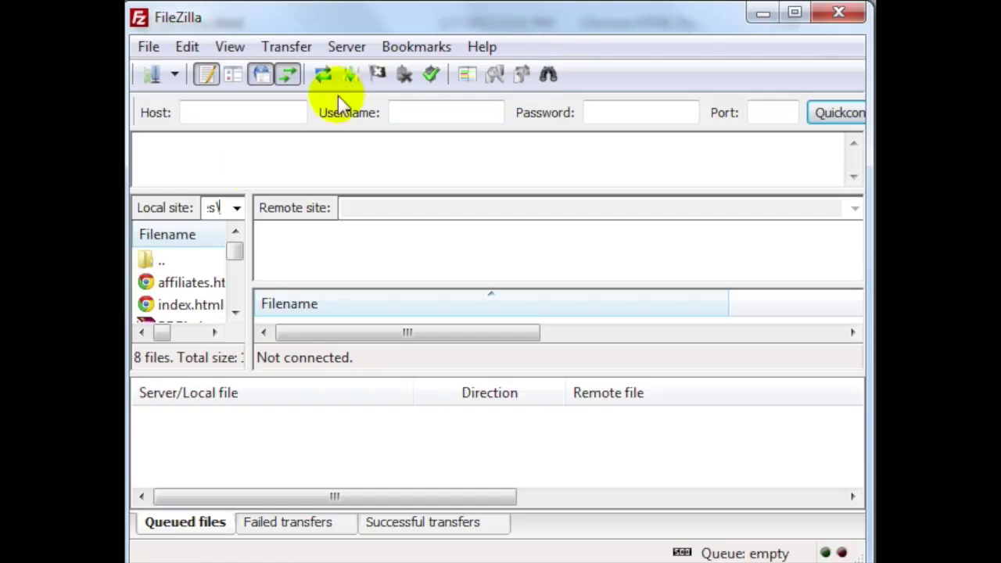
Step: Enter ftp.yourdomain.com as the FileZilla host and attempt a Quickconnect
left_click(265, 107)
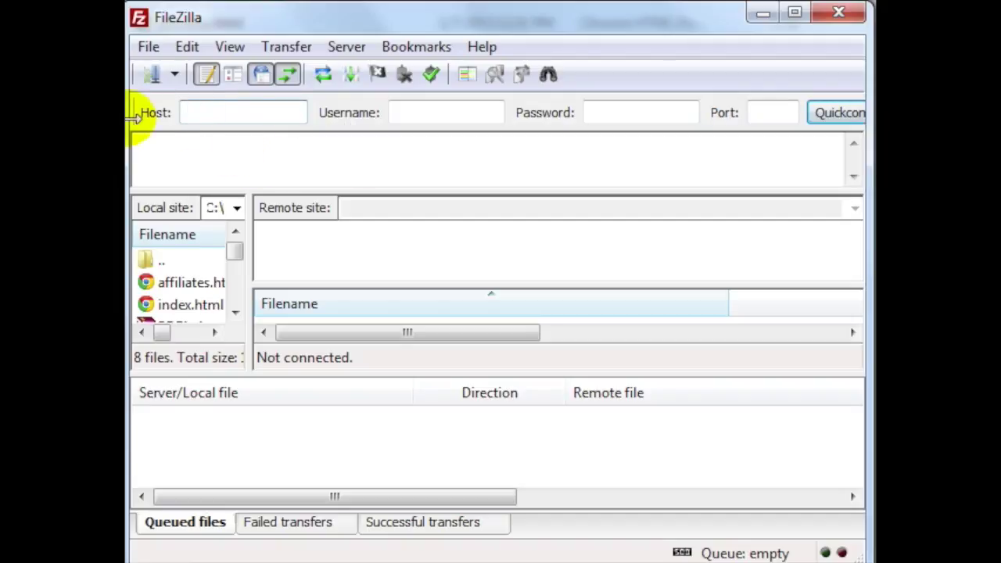
type("ftp.yourdomain.com")
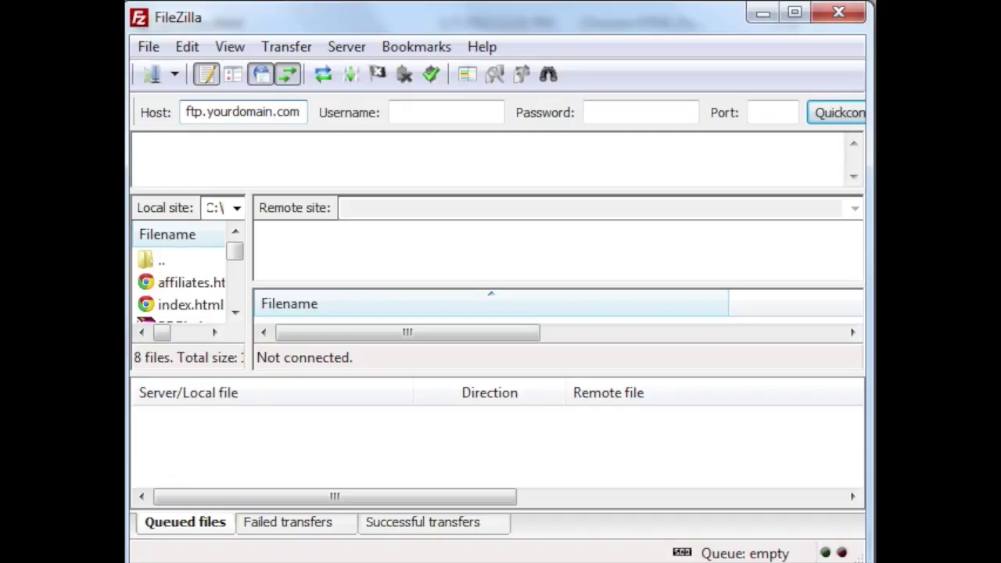
key("ctrl+a")
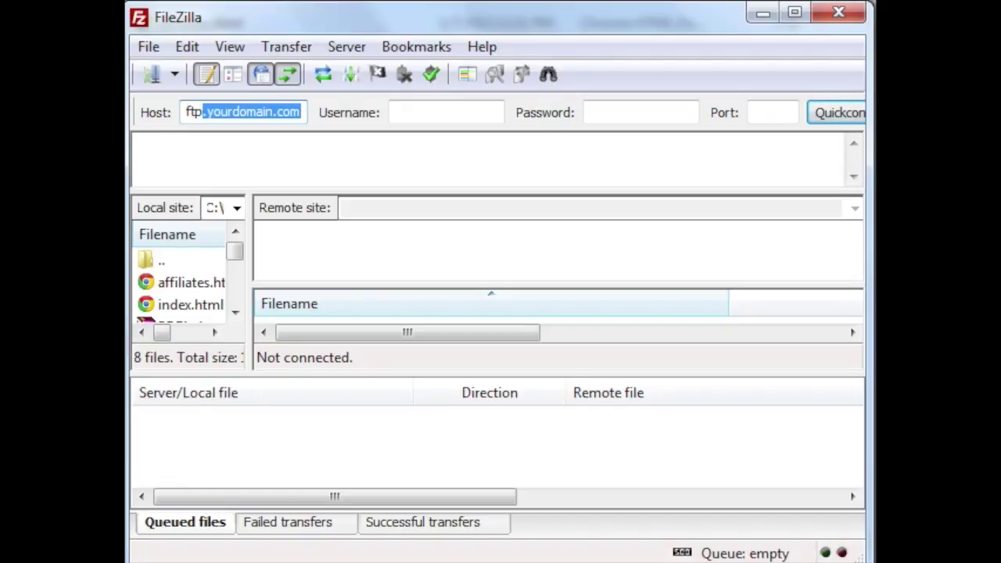
left_click(611, 113)
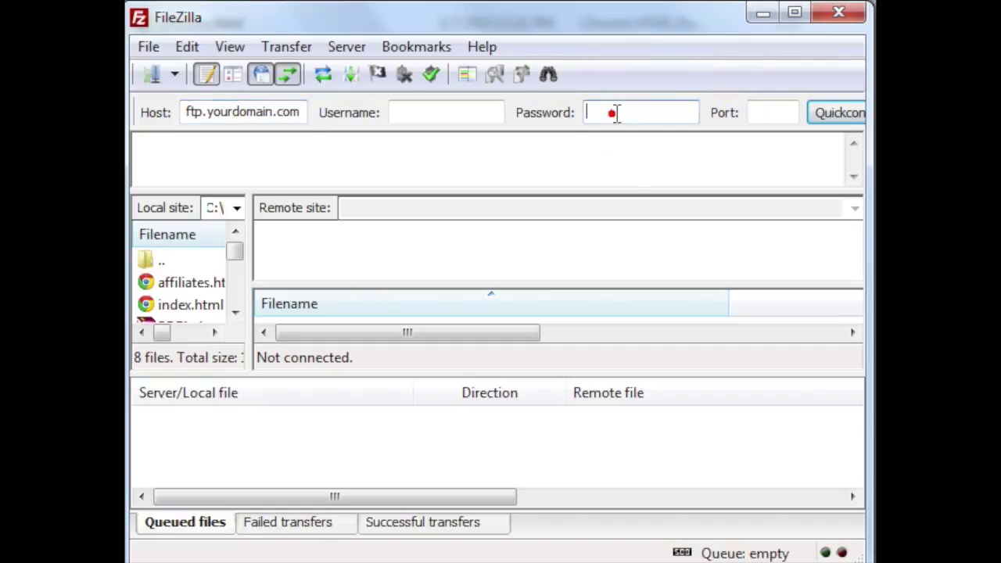
left_click(835, 112)
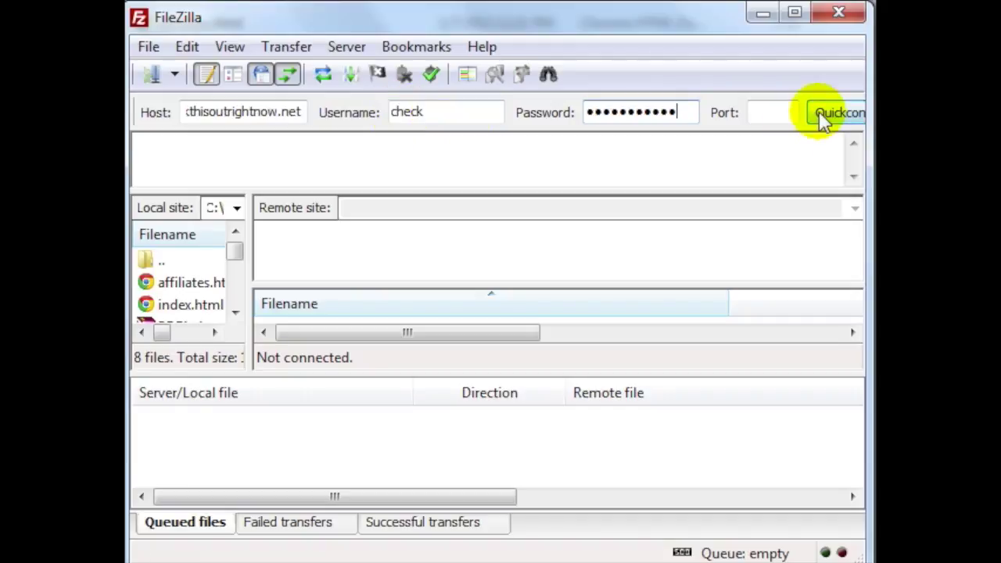
Step: Connect to the FTP server, enlarge the remote file list, and open public_html
left_click(817, 116)
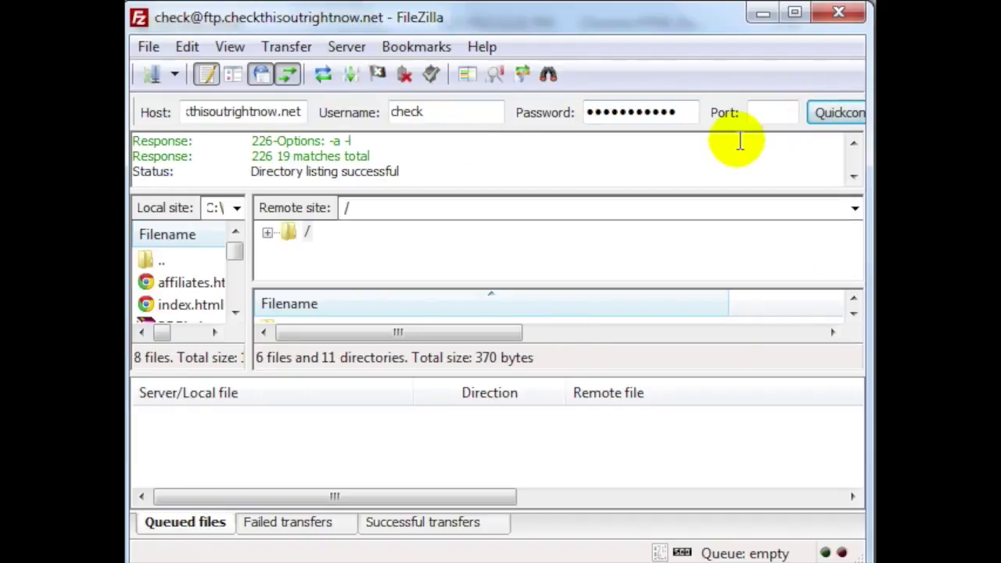
left_click_drag(730, 370, 730, 425)
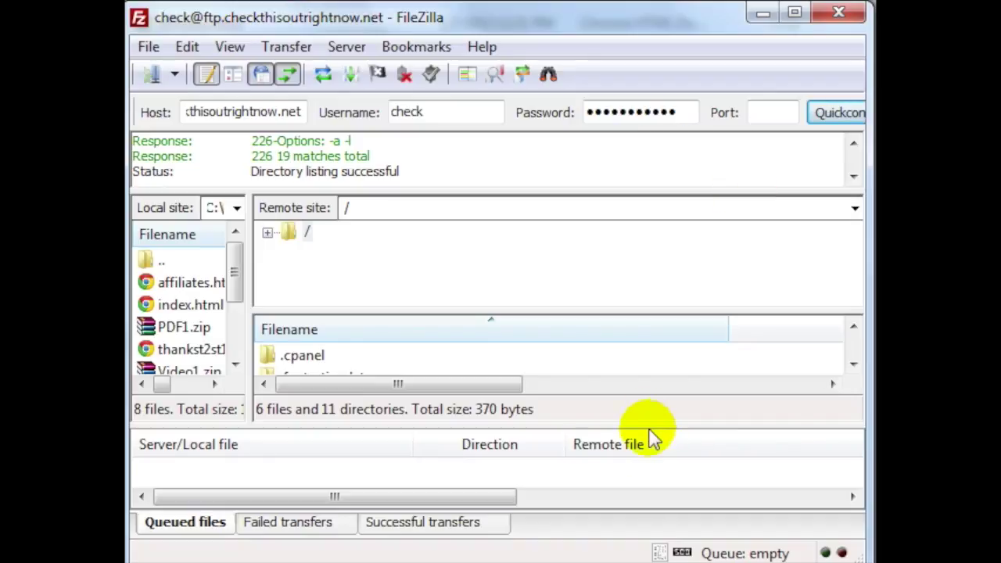
left_click_drag(652, 426, 651, 465)
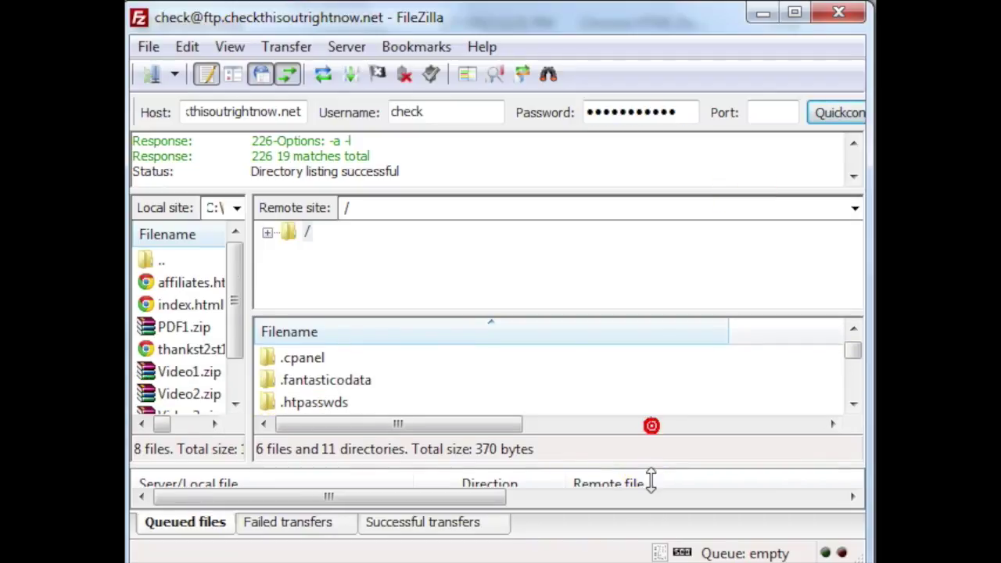
left_click(334, 381)
scroll(336, 391, "down", 3)
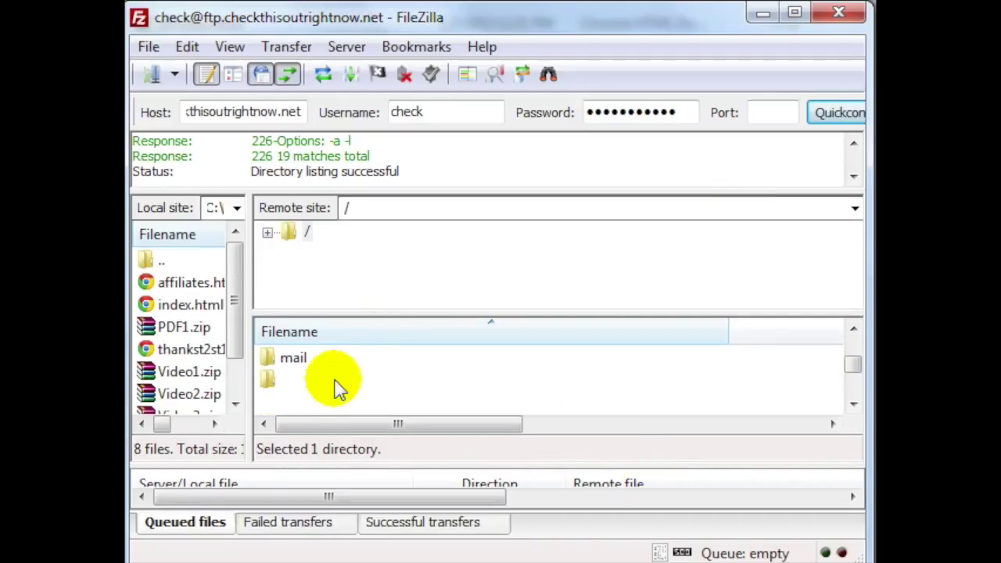
left_click(333, 407)
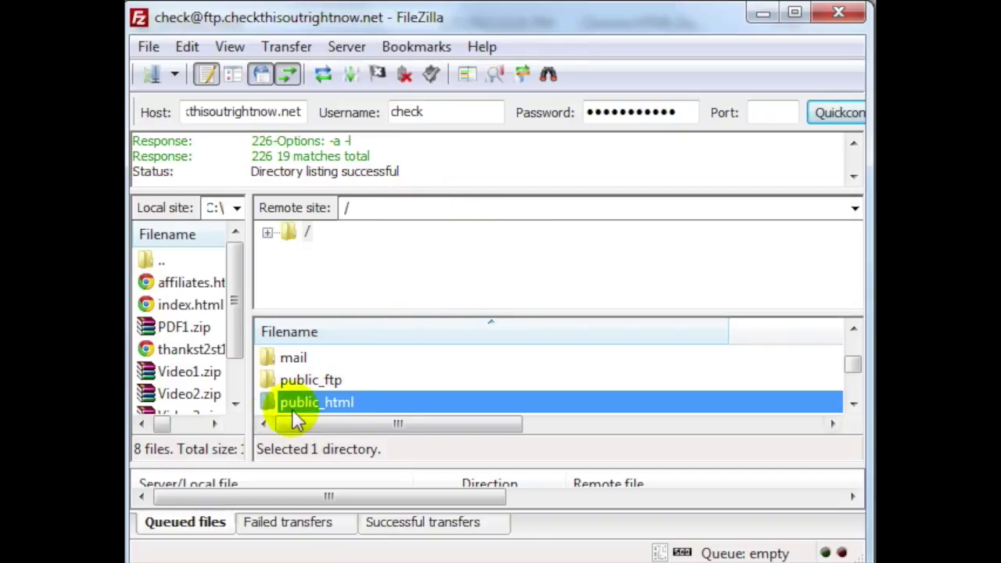
double_click(368, 400)
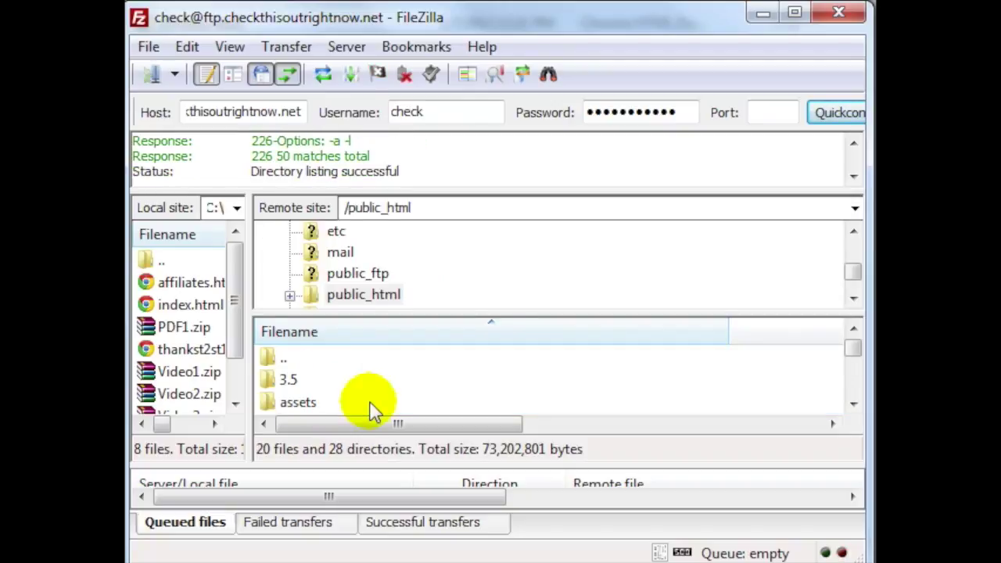
Step: Refresh the /public_html listing with F5 and bring up its context menu
left_click(374, 408)
scroll(373, 408, "down", 1)
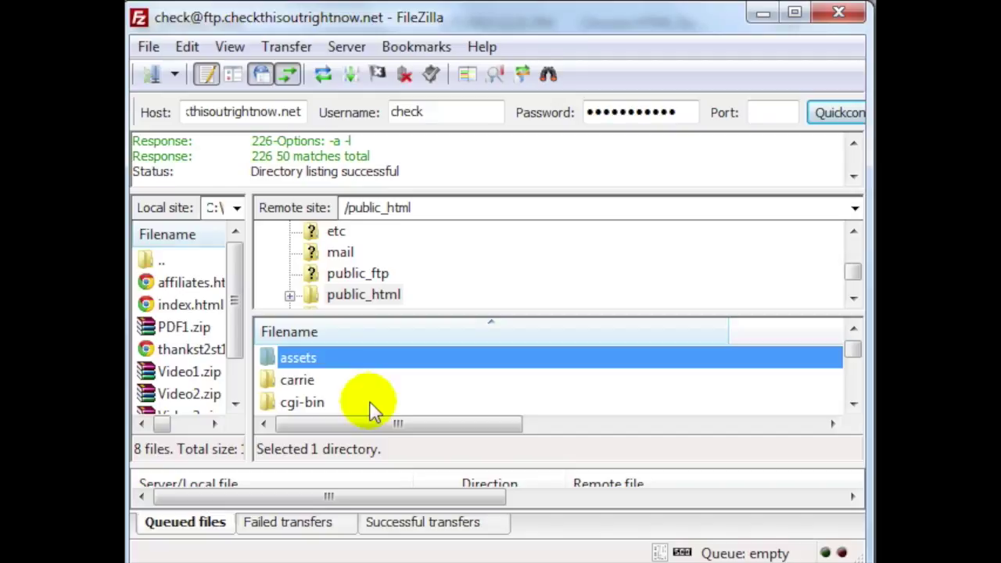
scroll(372, 398, "up", 1)
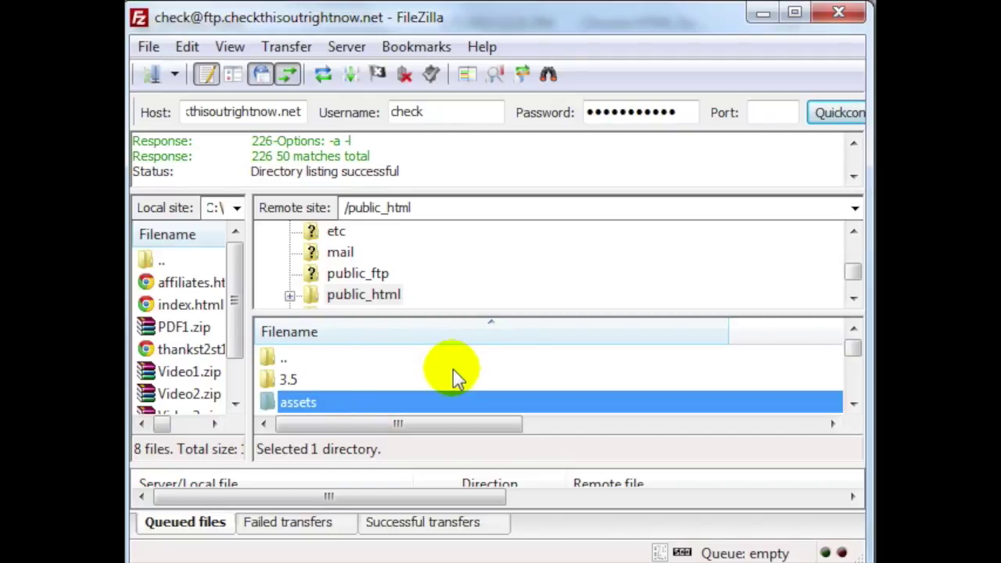
key("F5")
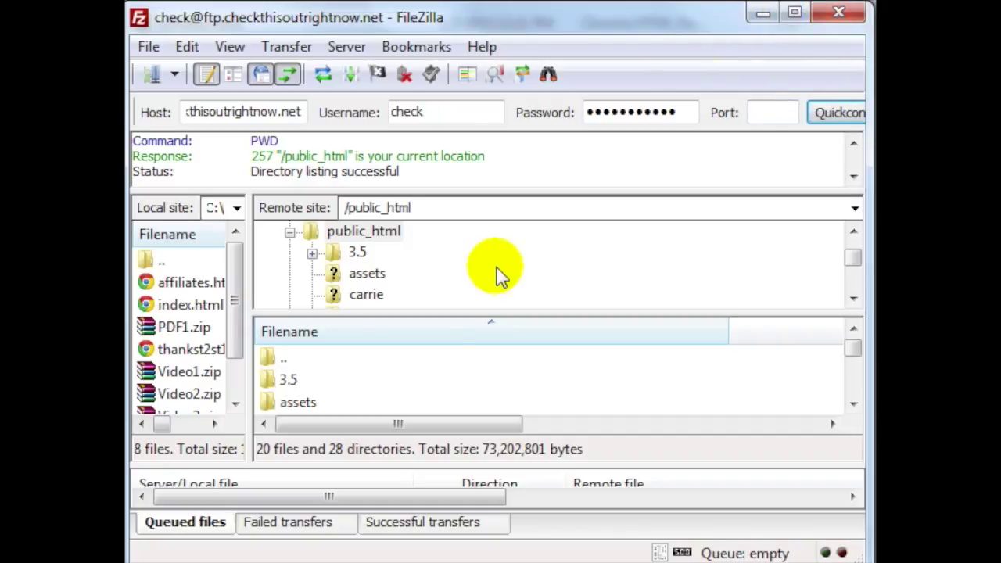
left_click(347, 382)
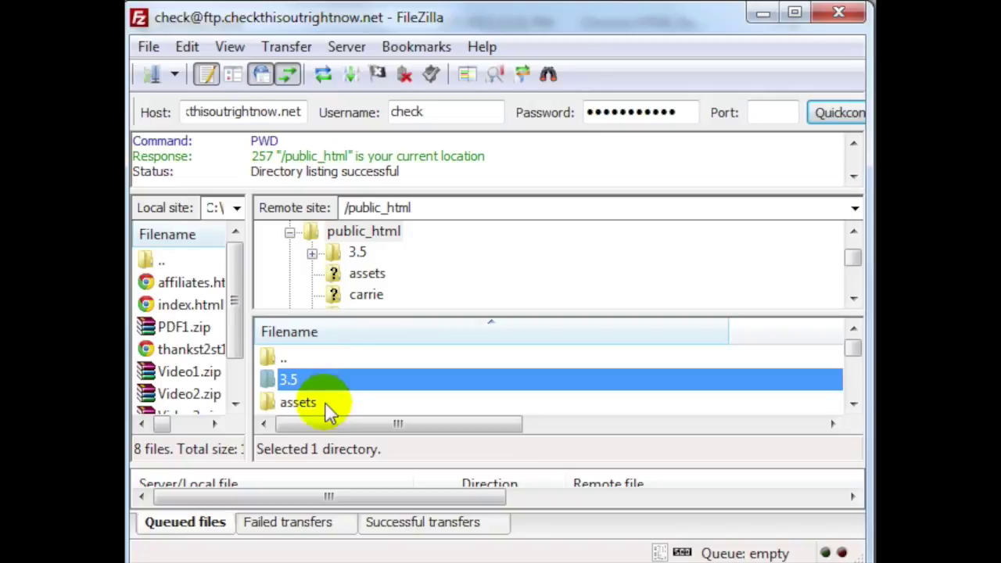
left_click(325, 401)
right_click(324, 403)
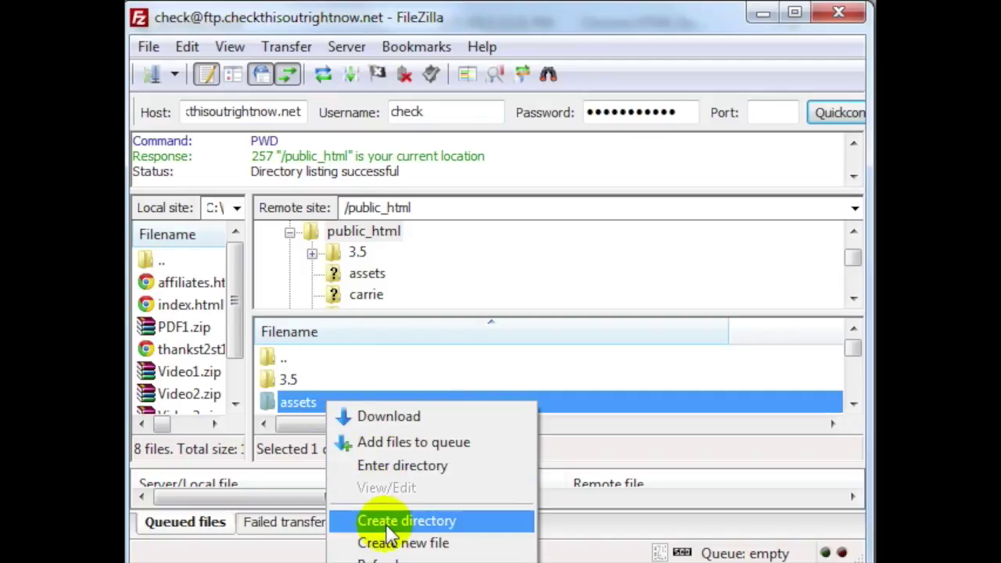
Step: Create and open a digiresults folder in /public_html, placing FileZilla beside the local files
left_click(386, 526)
left_click_drag(503, 318, 381, 318)
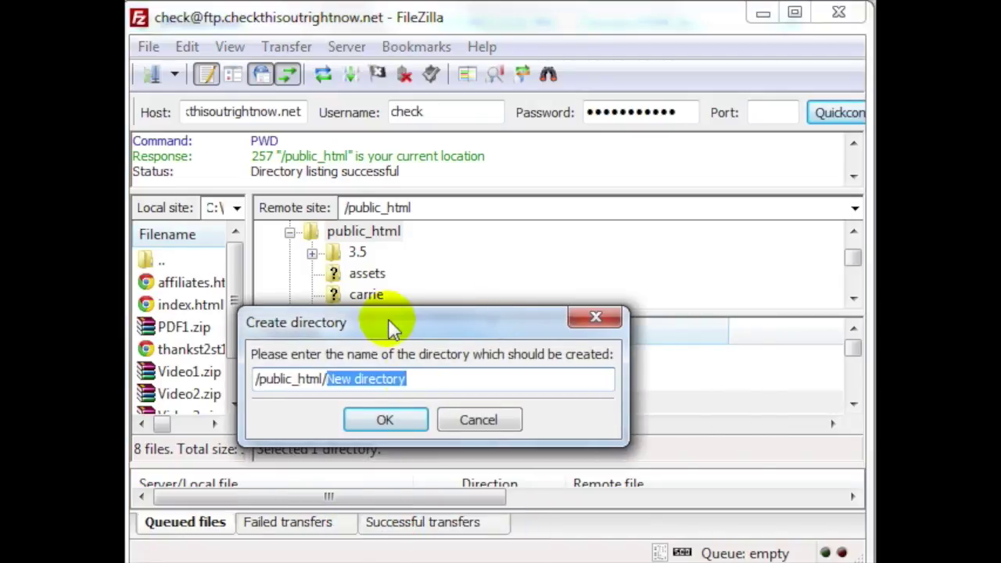
type("dig")
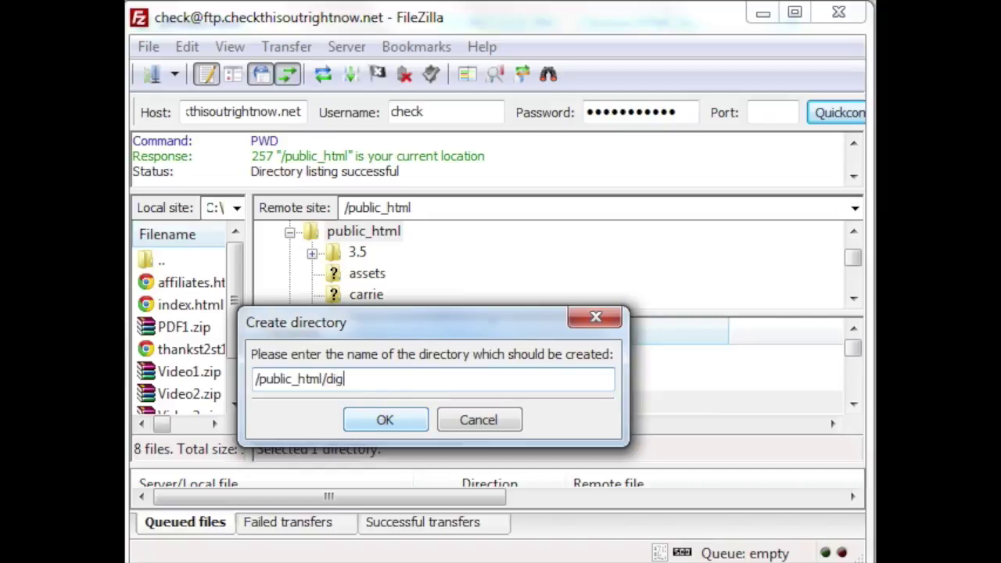
left_click(378, 419)
scroll(317, 402, "down", 2)
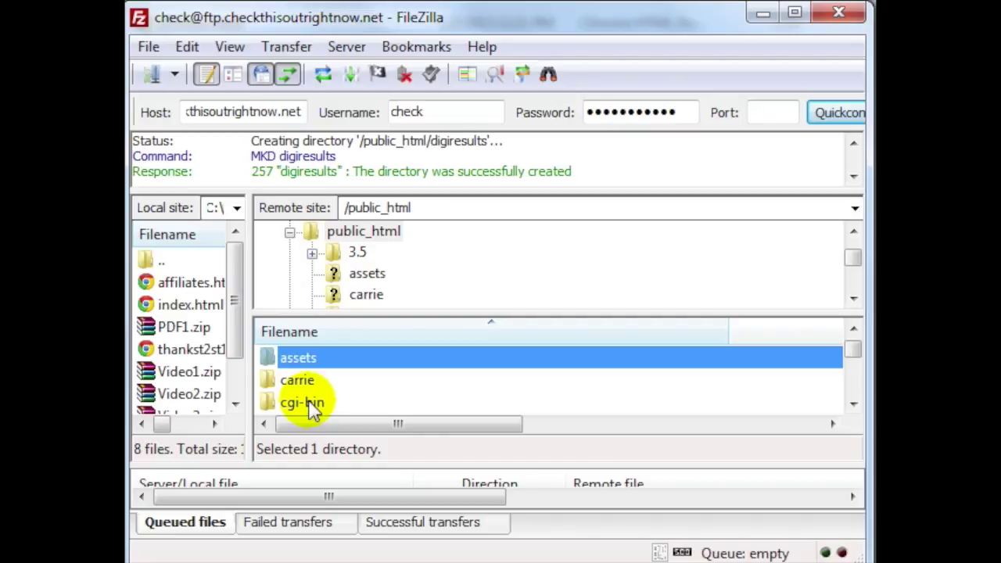
double_click(324, 383)
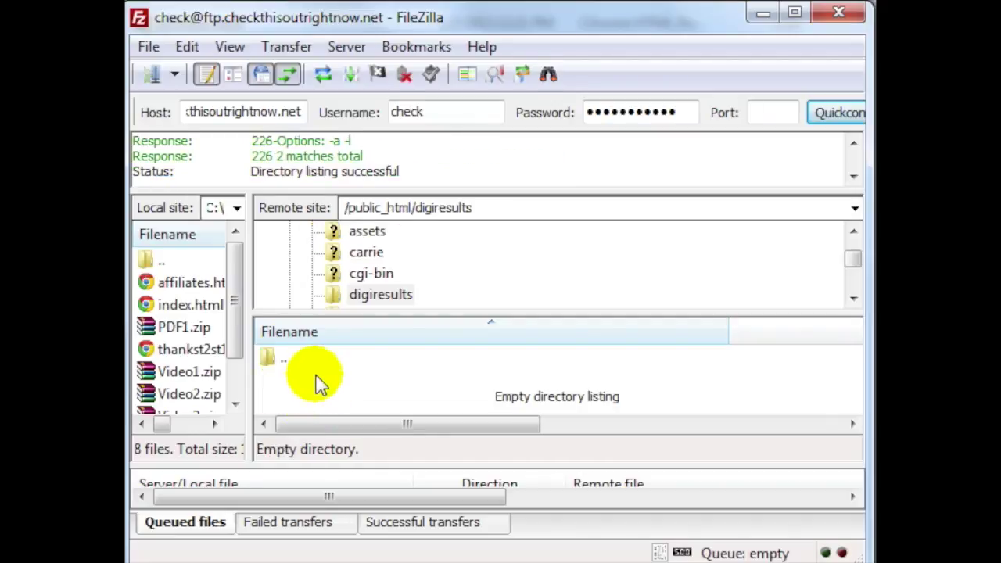
left_click_drag(512, 23, 925, 14)
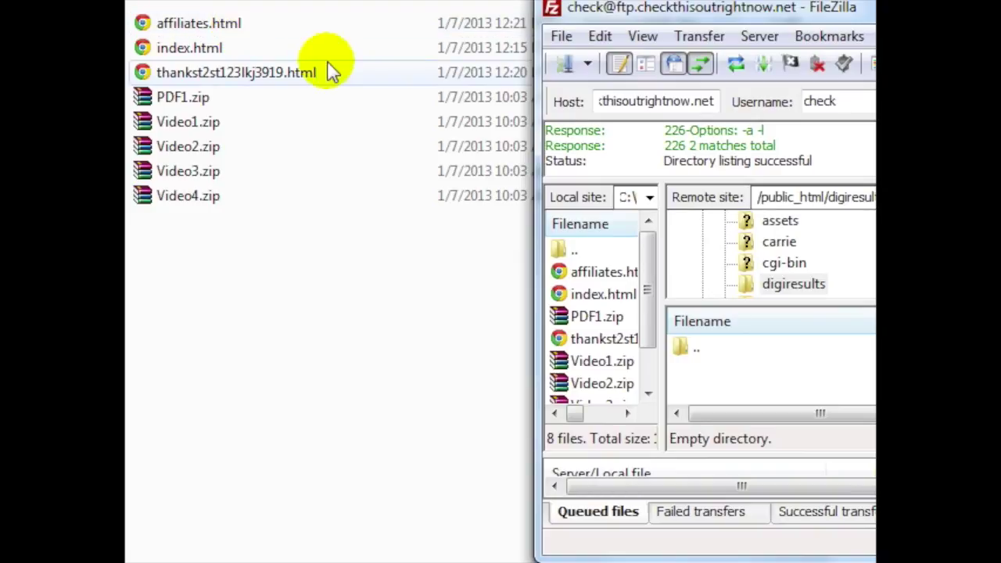
Step: Upload all eight HTML pages and zip files from Explorer into /public_html/digiresults via FileZilla
left_click_drag(413, 328, 247, 30)
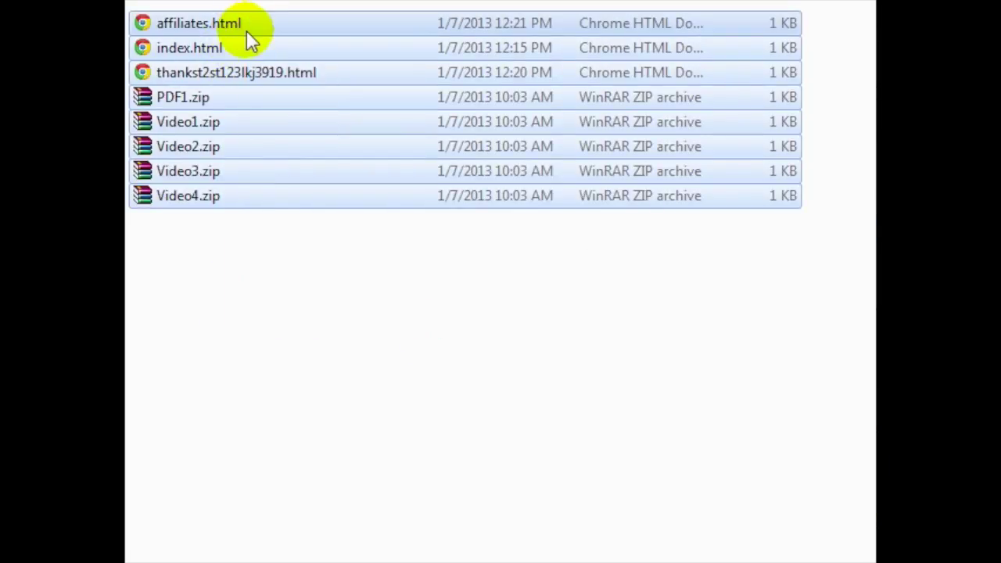
left_click_drag(187, 170, 816, 395)
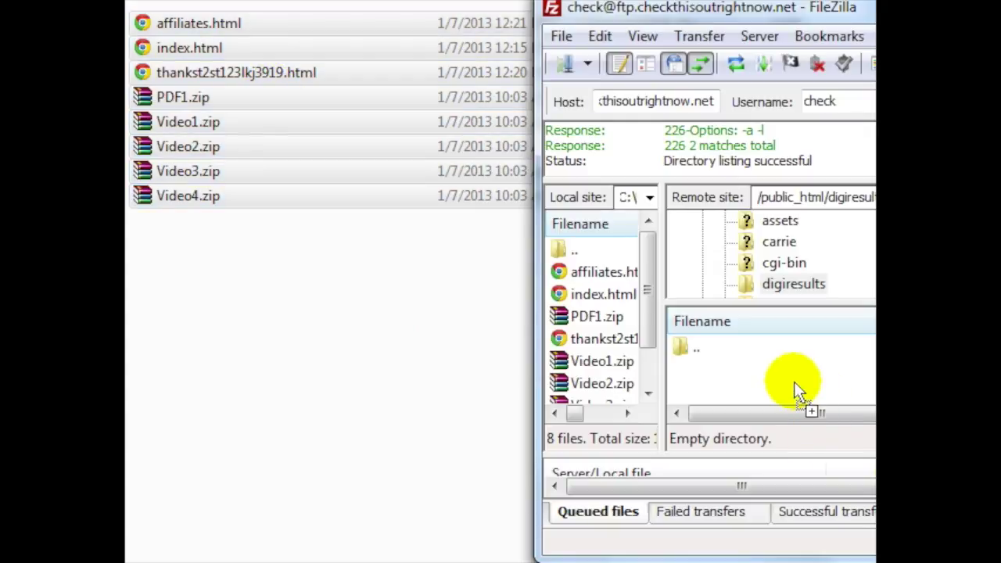
left_click_drag(793, 381, 793, 381)
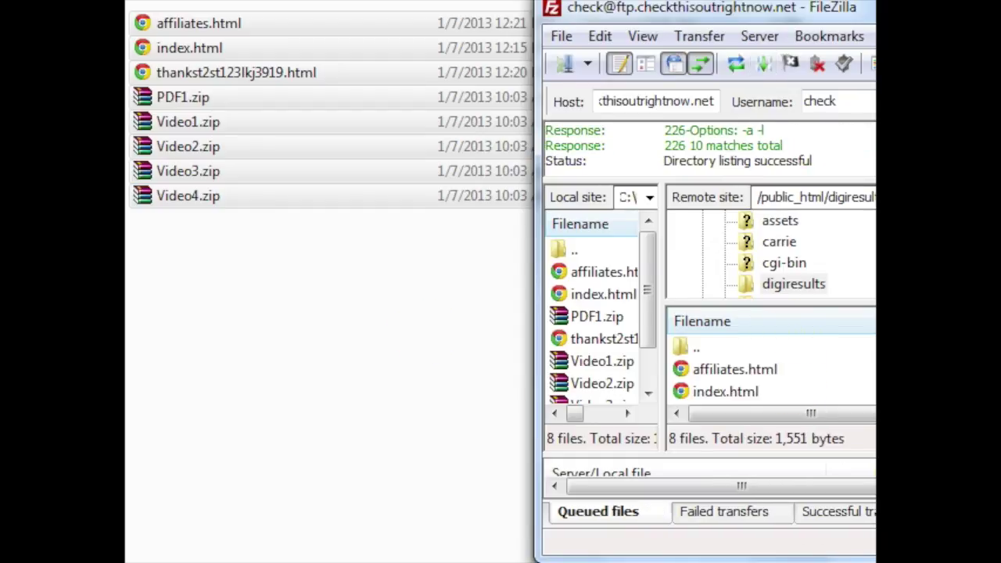
left_click_drag(987, 24, 860, 31)
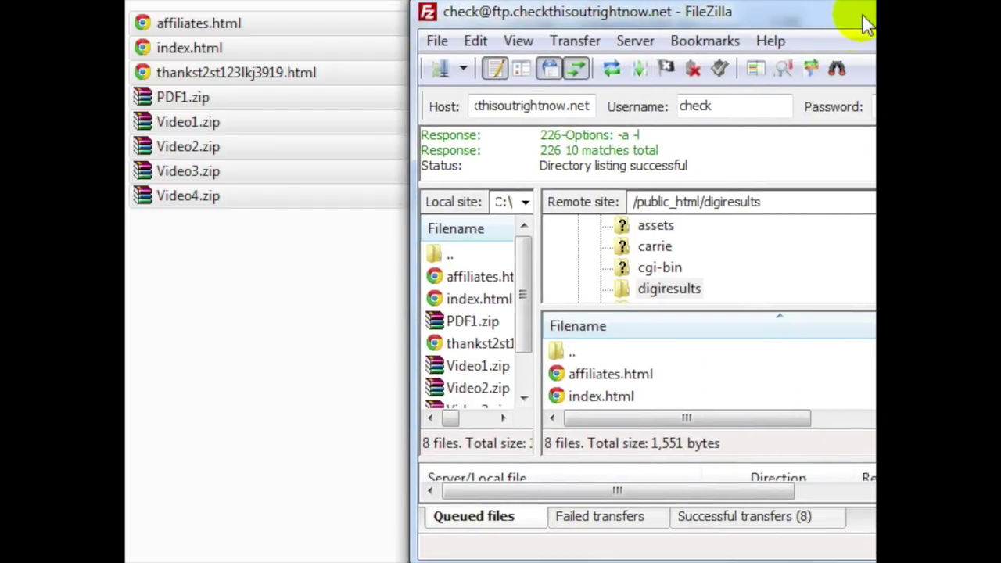
left_click(281, 332)
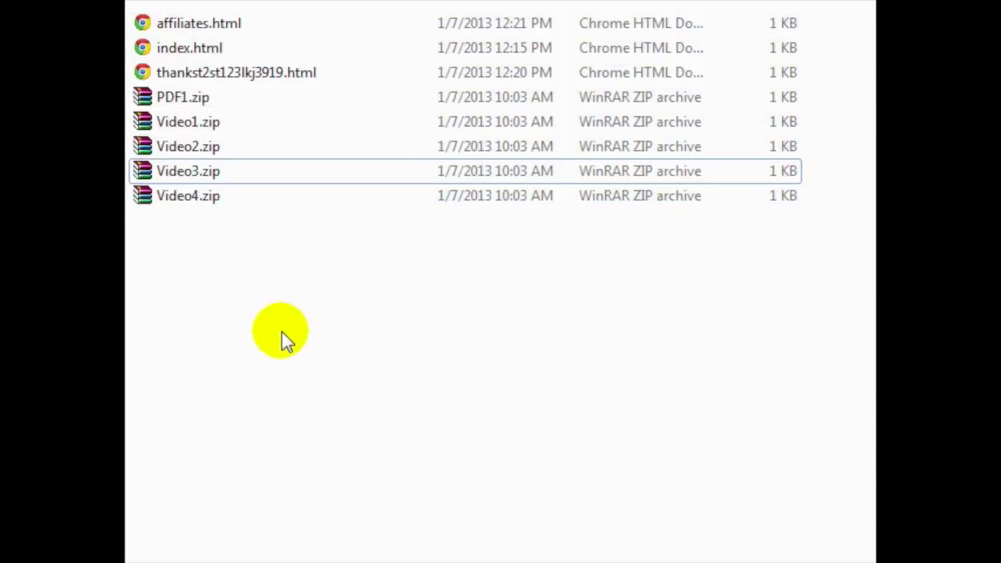